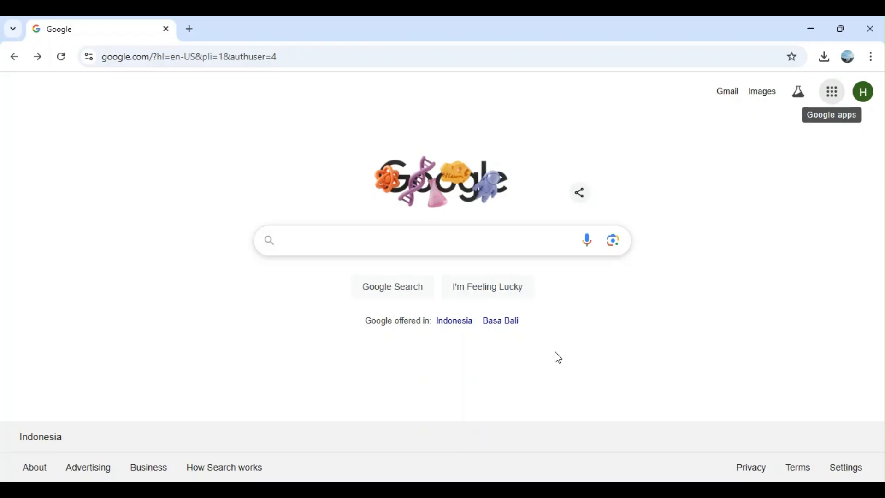
Open Google Sheets from the Google apps and create a blank spreadsheet
click(834, 95)
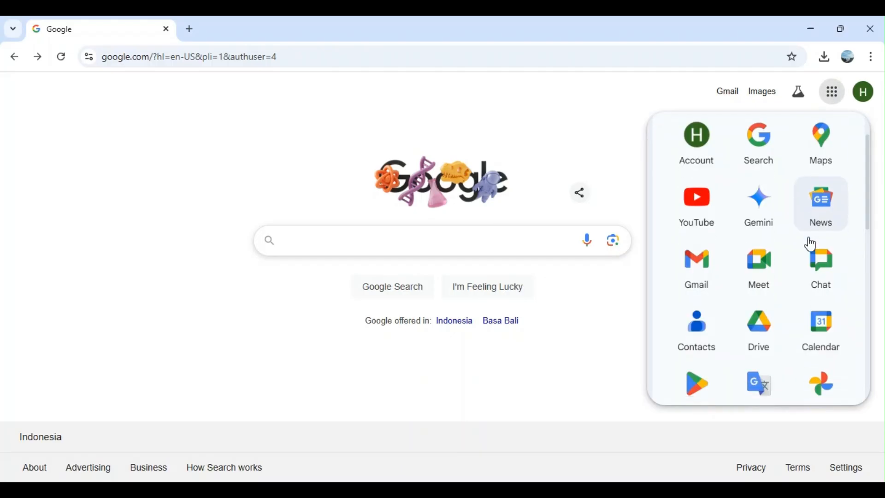
scroll(811, 244, down, 5)
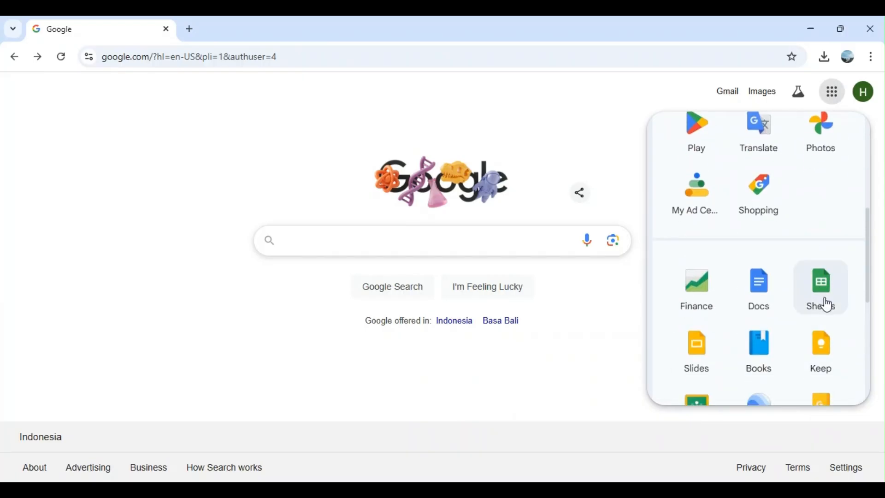
click(832, 308)
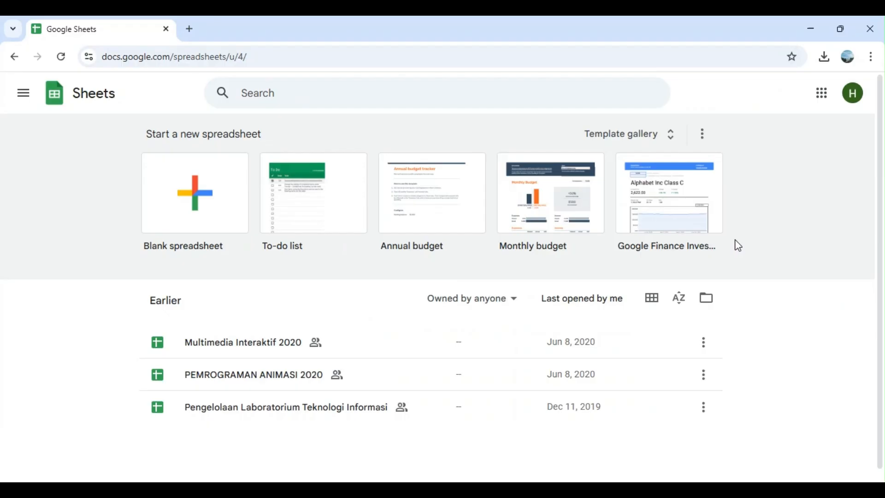
click(212, 210)
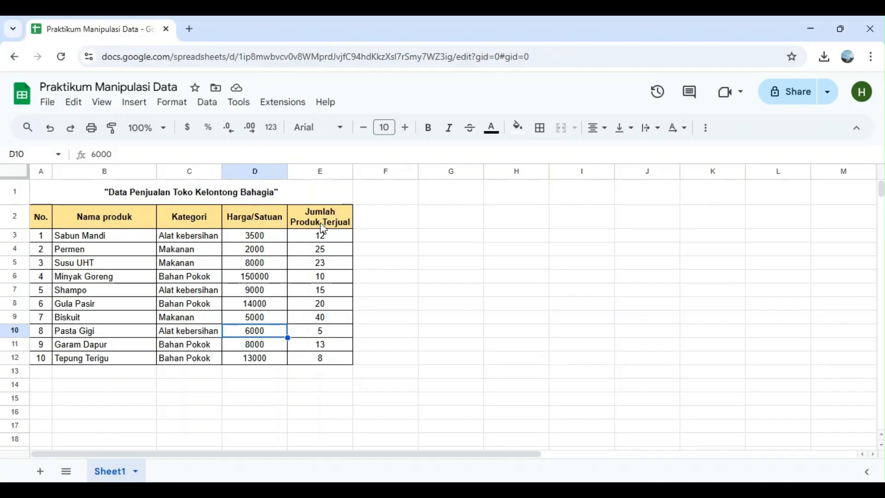
Create a filter on the sales table range B2:E12, including its header row
click(109, 224)
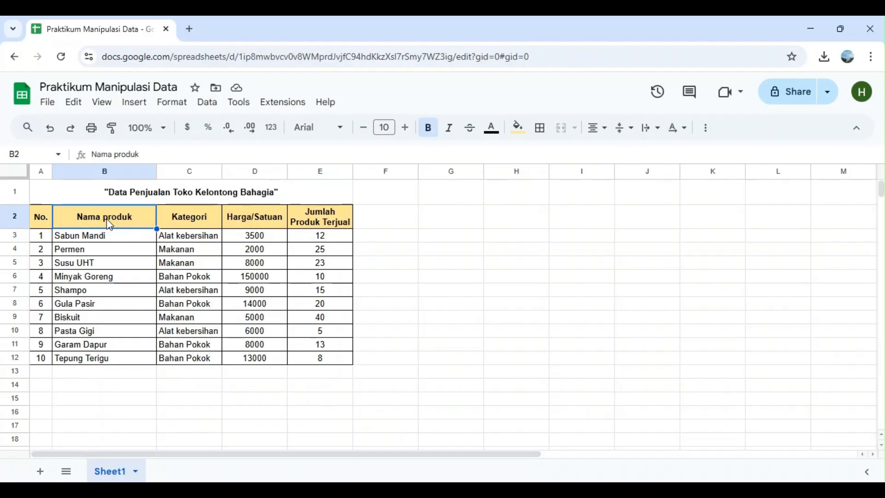
drag(110, 224, 316, 360)
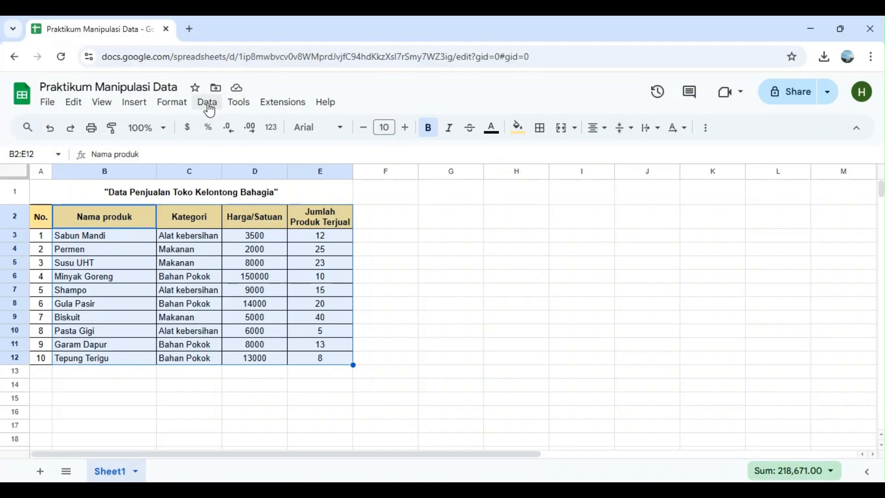
click(213, 109)
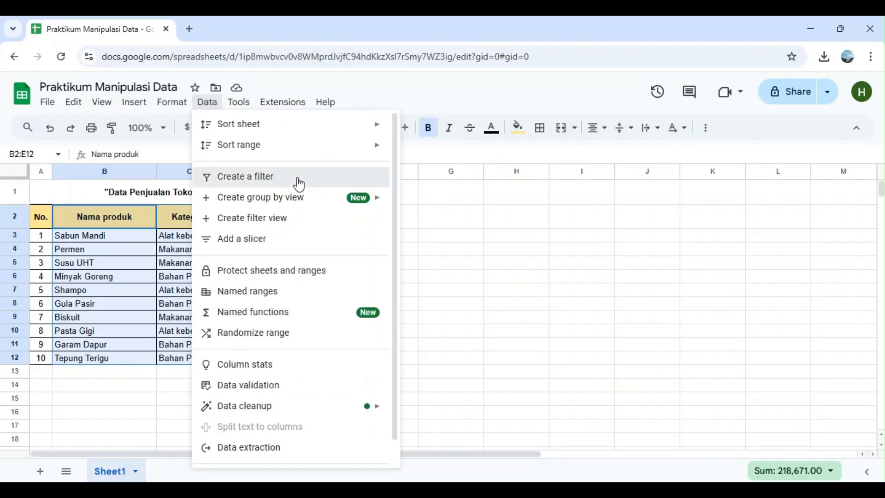
click(297, 178)
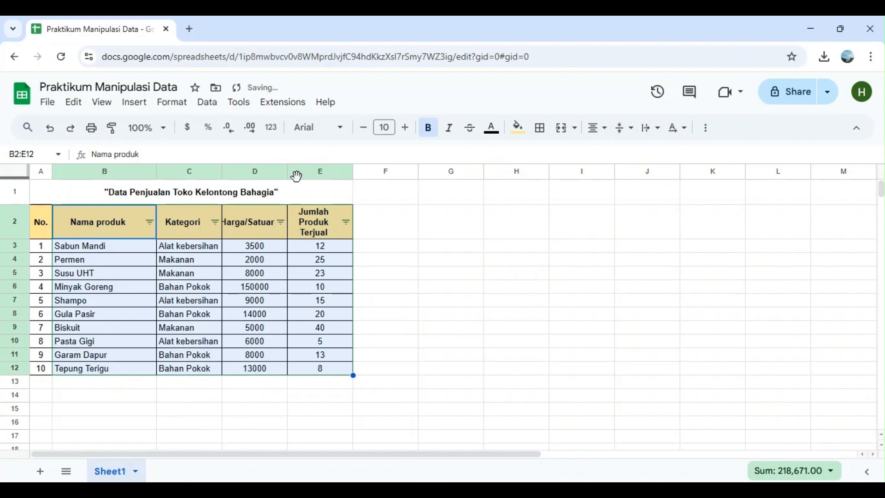
Widen the Kategori and Harga/Satuan columns slightly so the headers fit beside their filter icons
click(419, 309)
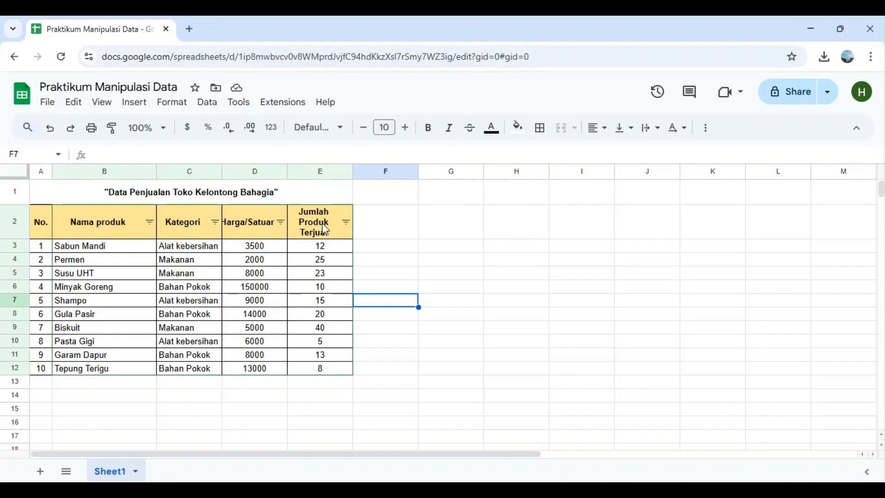
drag(223, 168, 229, 169)
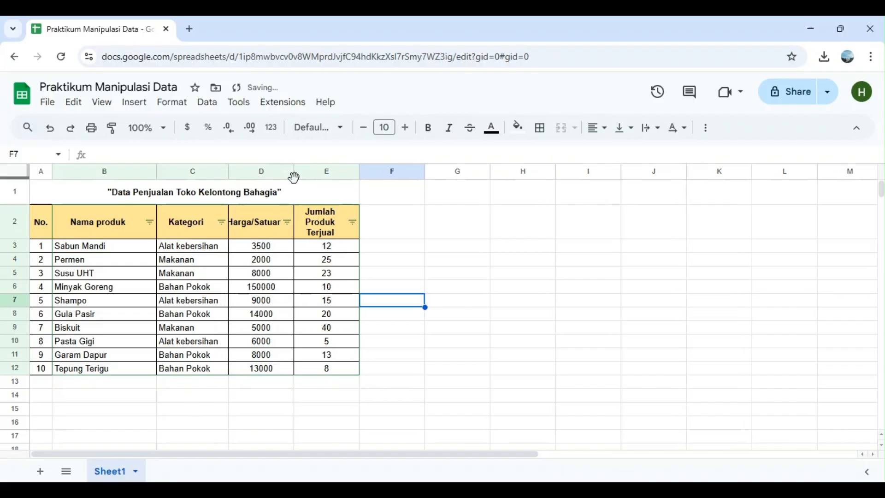
drag(295, 172, 301, 172)
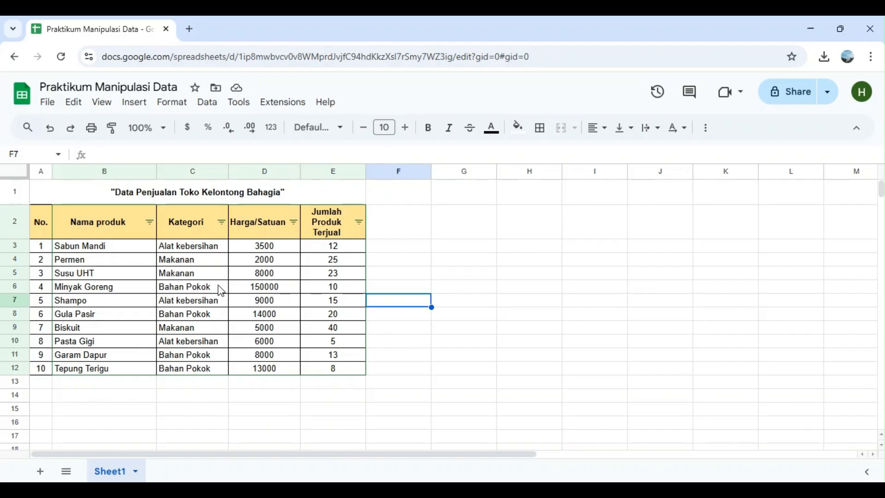
Filter the Kategori column by values to show only Alat kebersihan, excluding Bahan Pokok and Makanan
click(221, 222)
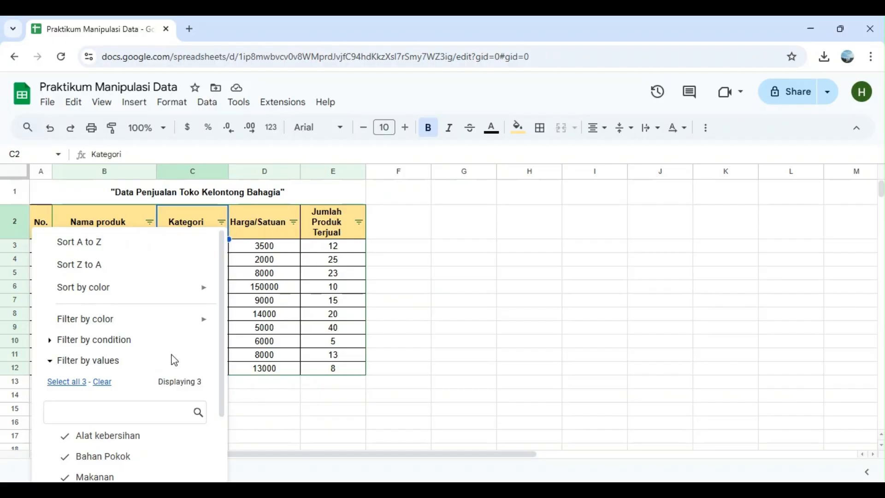
scroll(175, 360, down, 3)
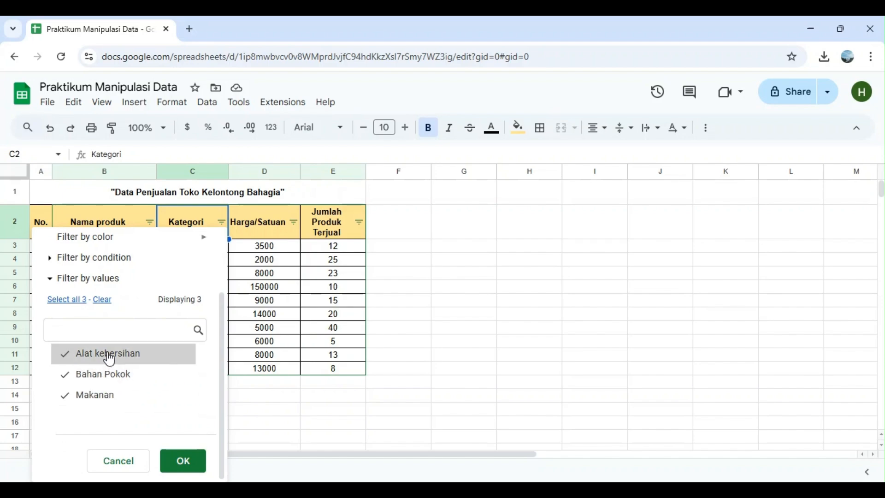
click(118, 375)
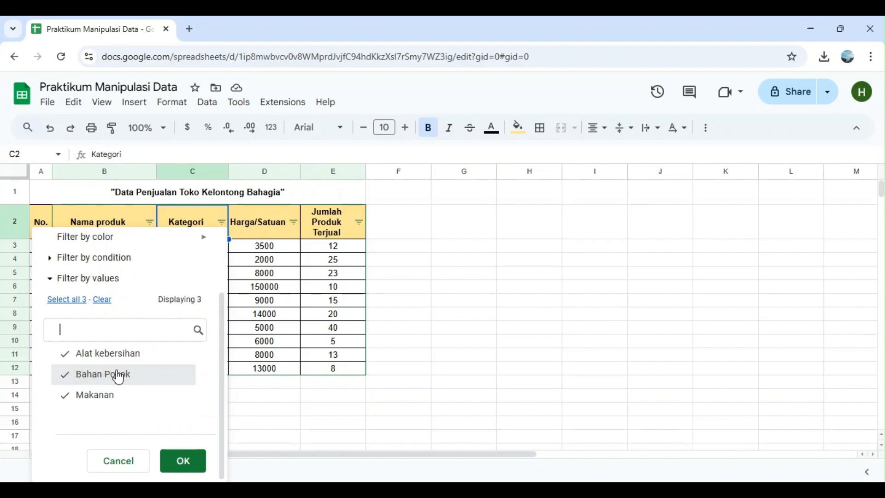
click(105, 399)
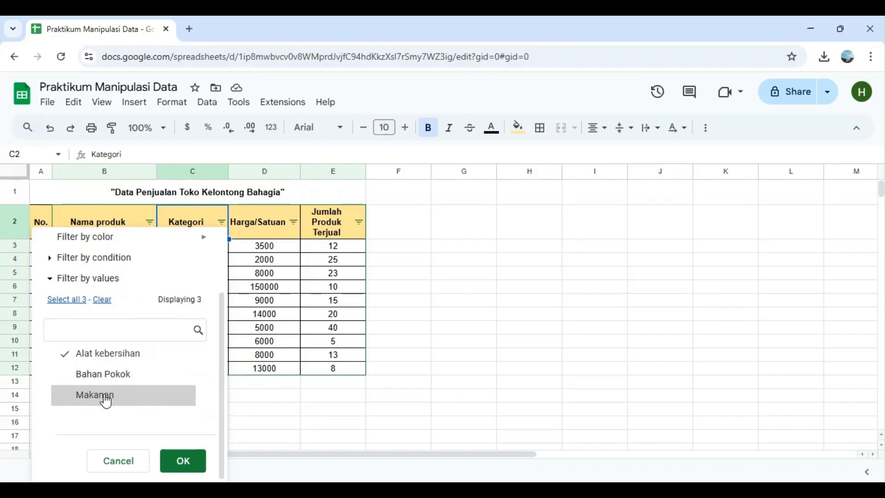
click(183, 462)
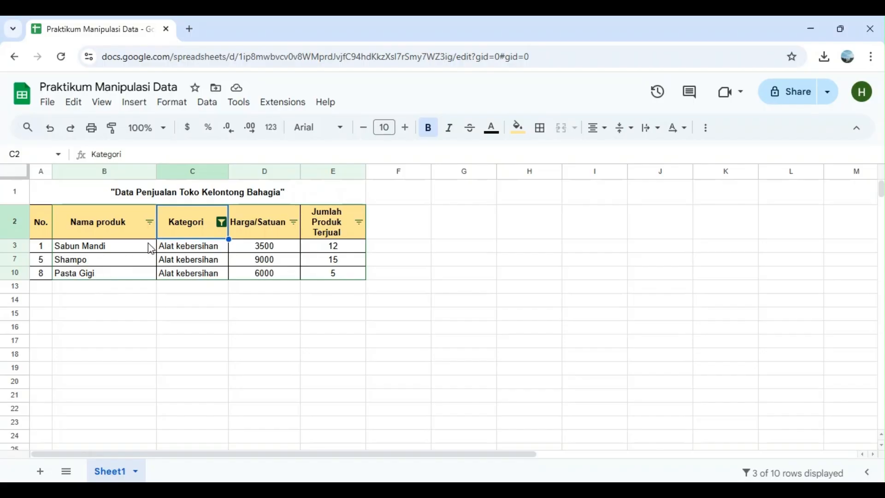
Add Bahan Pokok to the values shown by the Kategori column filter
click(221, 223)
scroll(161, 352, down, 3)
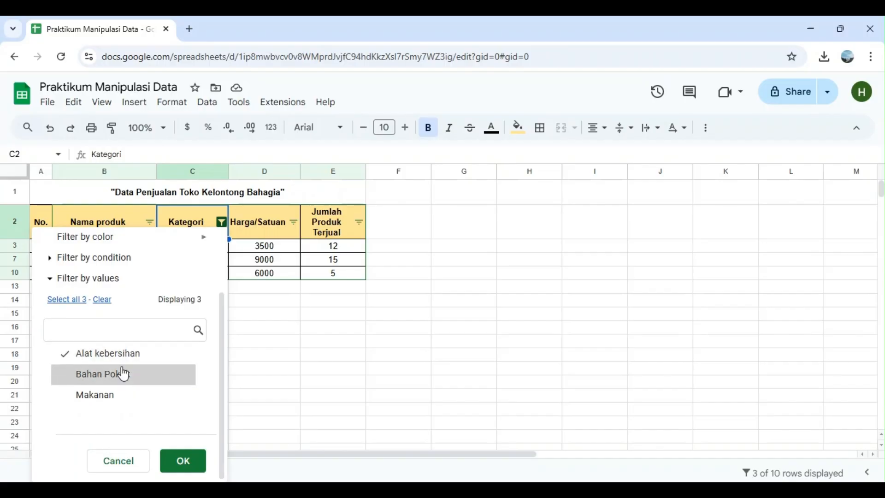
click(124, 374)
click(187, 462)
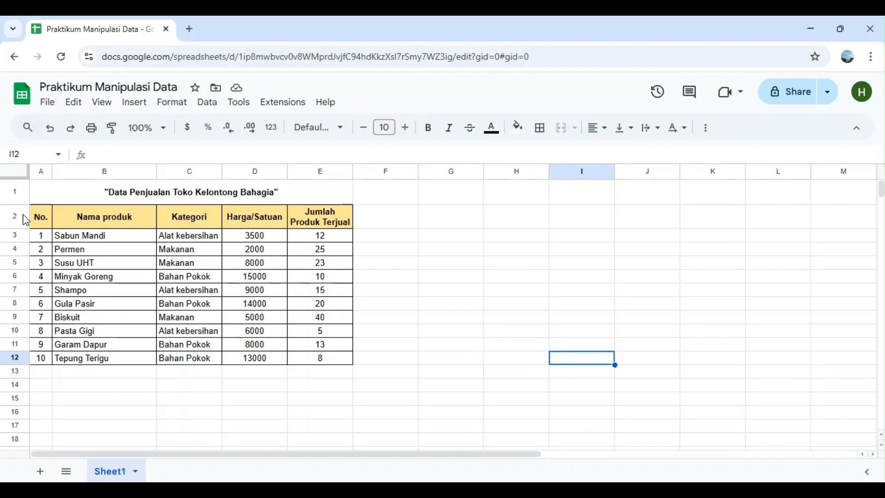
Delete row 1 containing the title "Data Penjualan Toko Kelontong Bahagia"
click(15, 192)
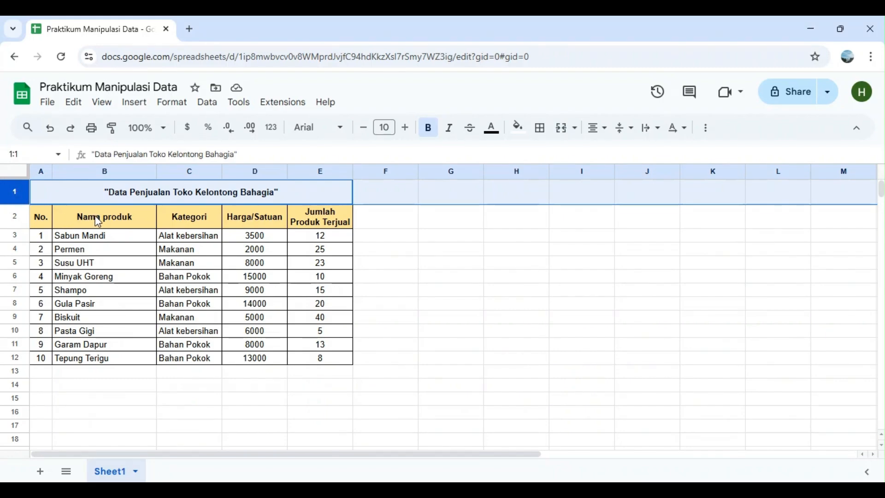
right_click(13, 196)
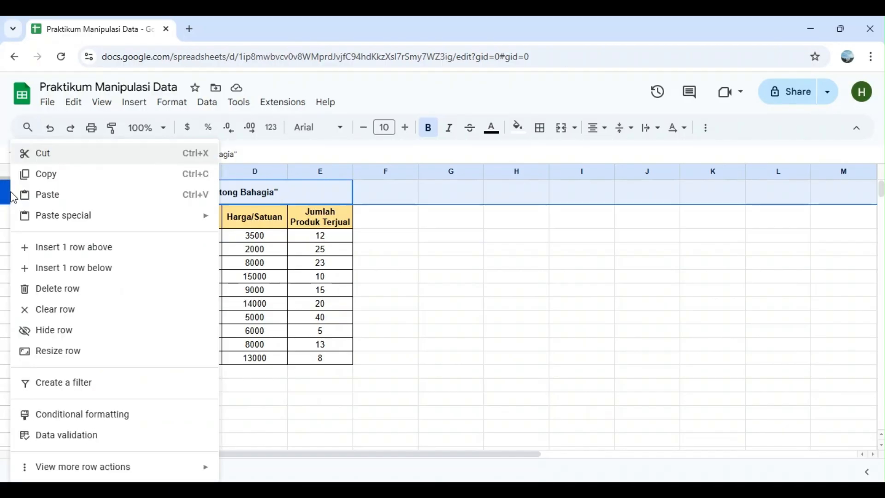
click(83, 290)
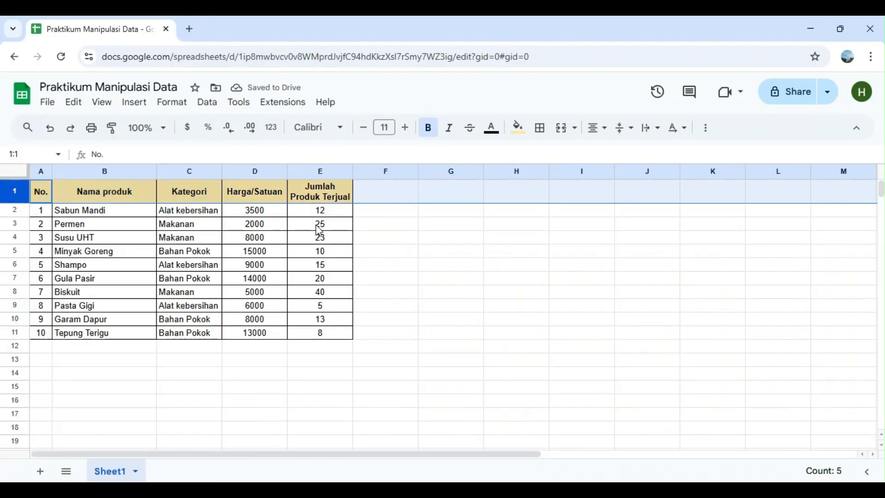
click(429, 258)
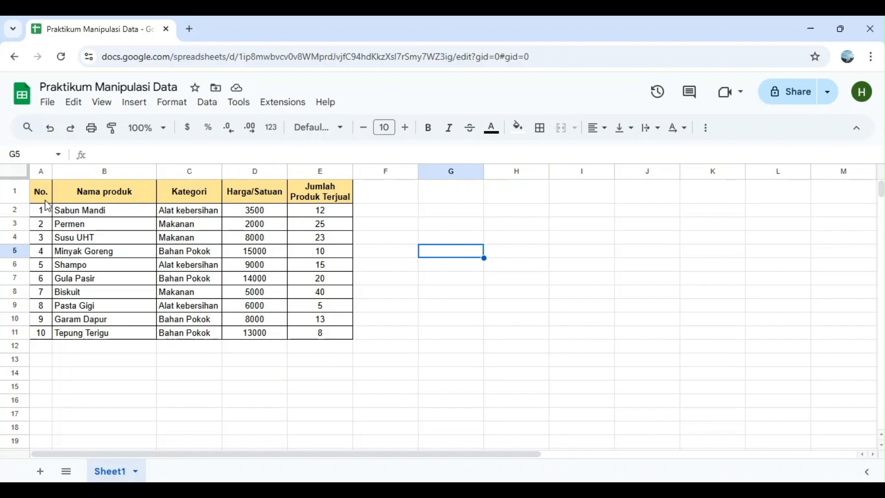
Select the entire sheet except header row 1, leaving rows 2 to 999 selected
click(17, 174)
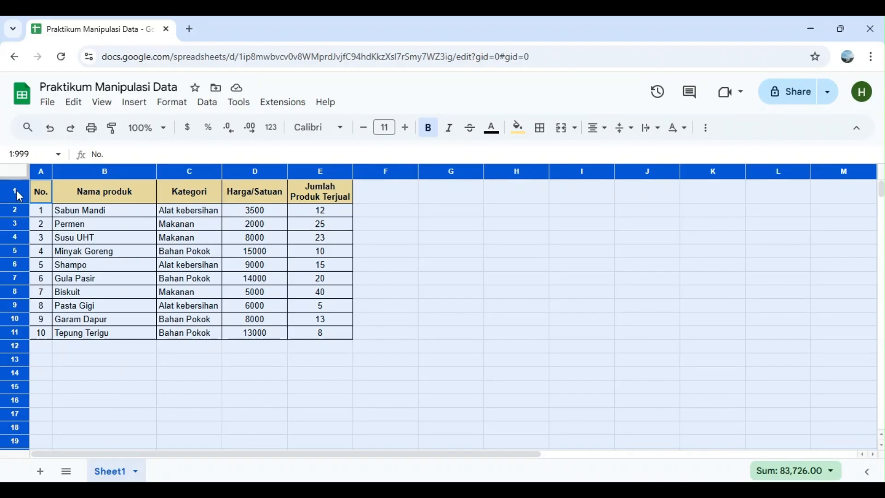
click(17, 195)
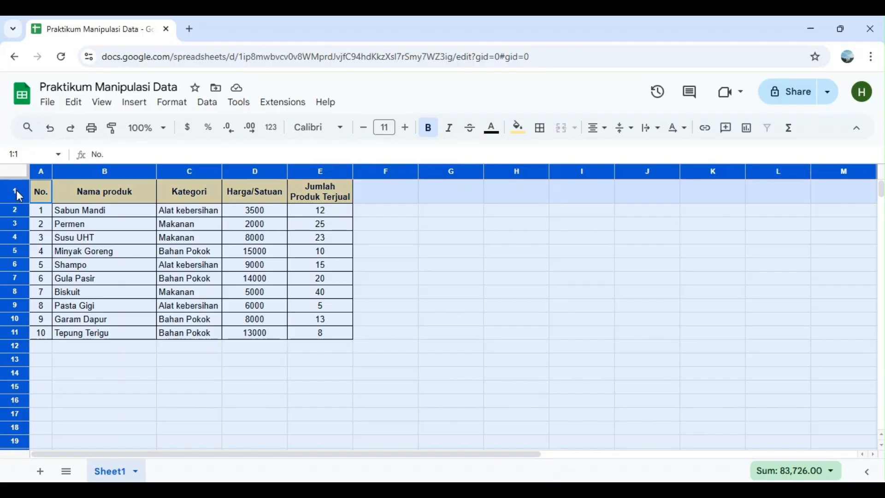
ctrl+click(18, 196)
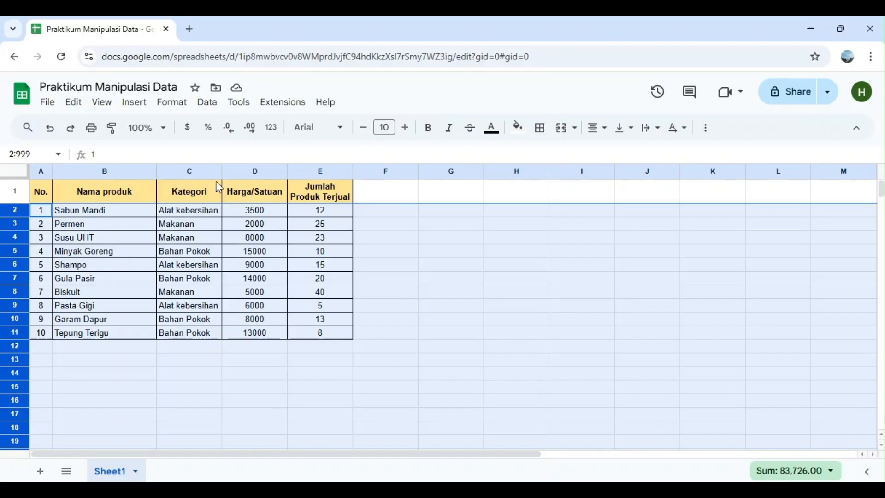
click(208, 102)
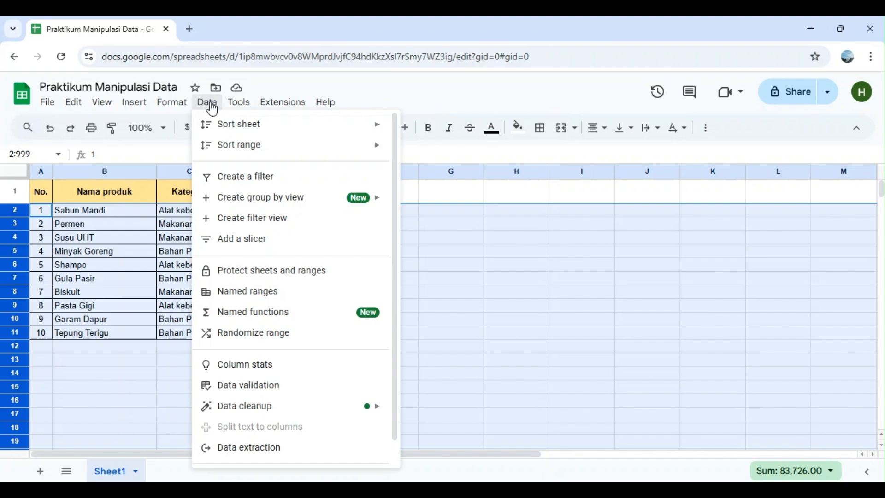
mouse_move(240, 150)
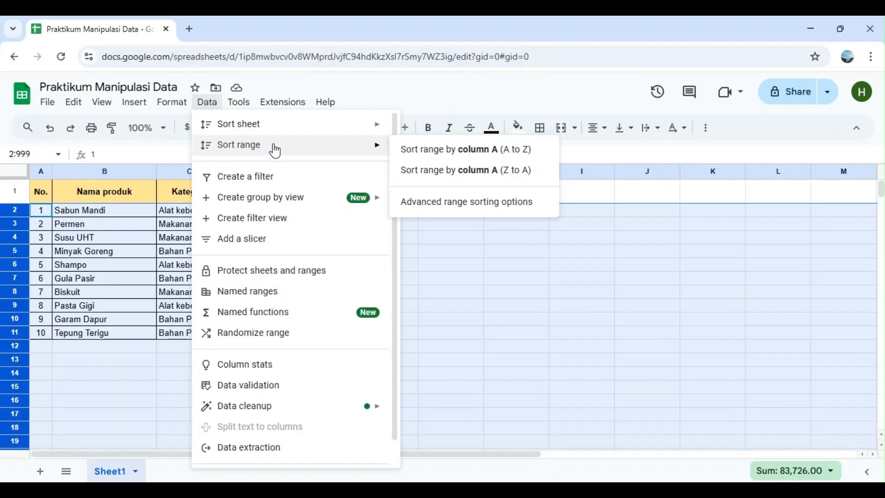
click(482, 207)
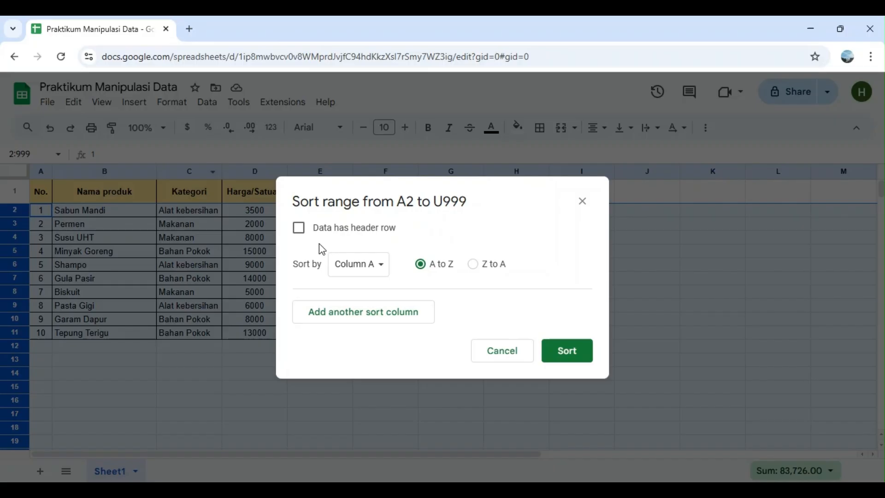
click(364, 275)
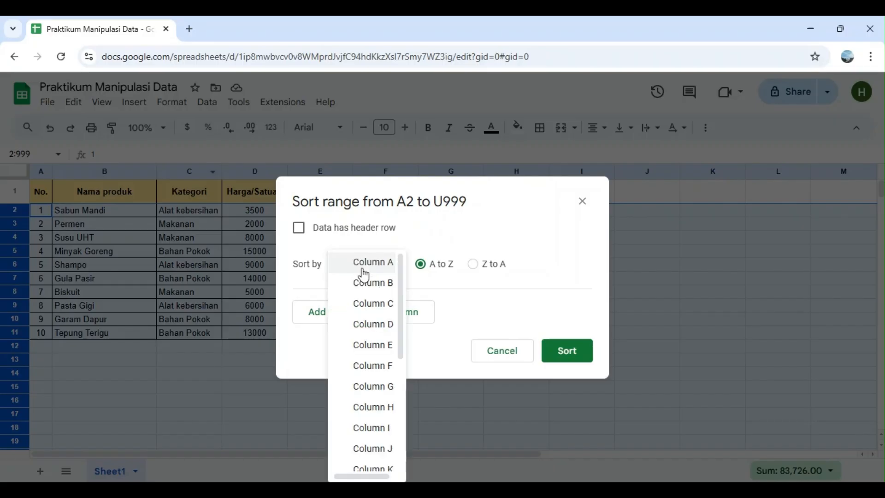
click(371, 284)
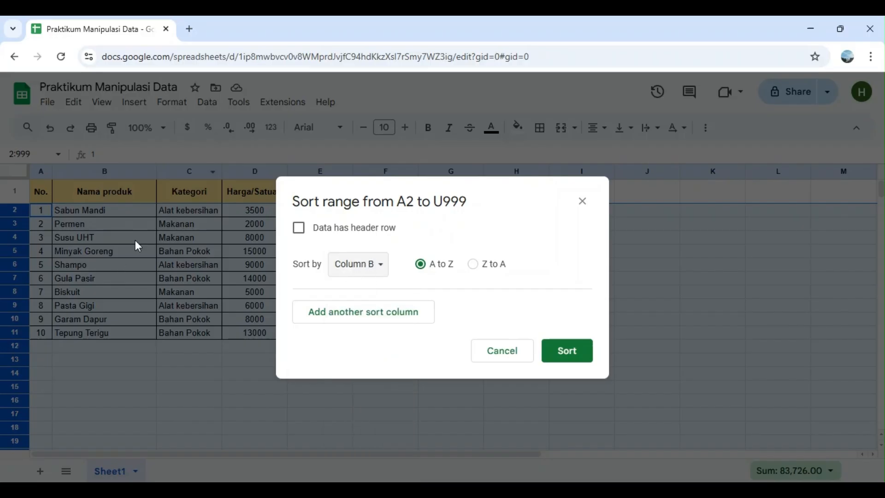
click(484, 351)
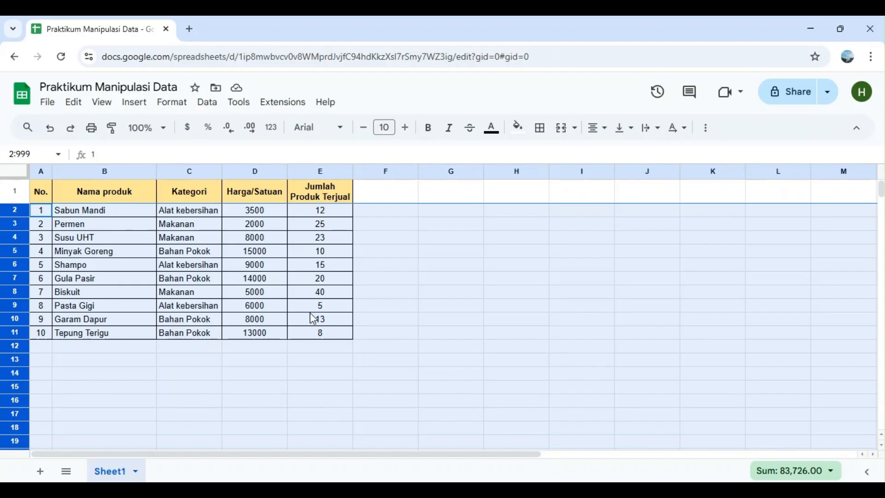
Sort the selected range A2 to U999 by column B (Nama produk) from A to Z
click(209, 106)
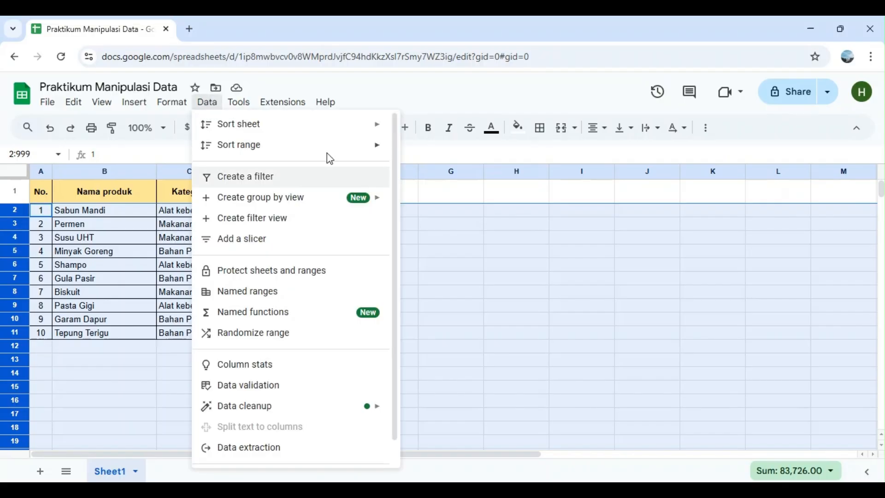
mouse_move(329, 160)
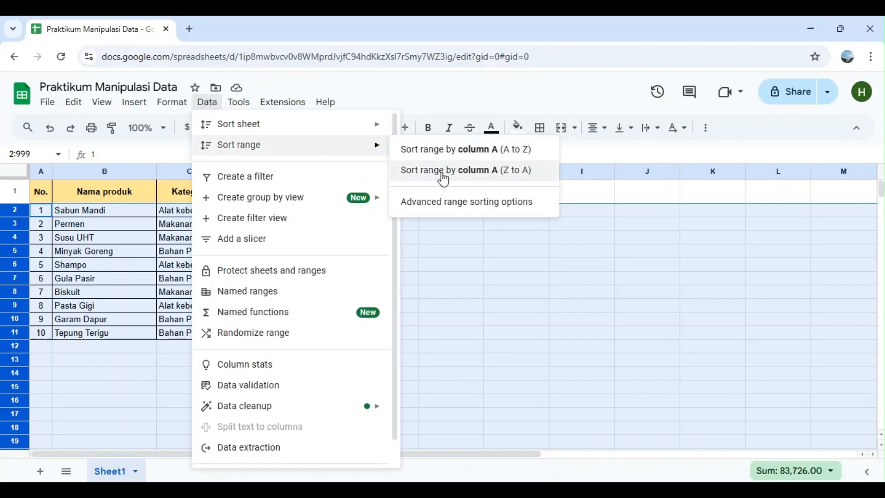
click(455, 208)
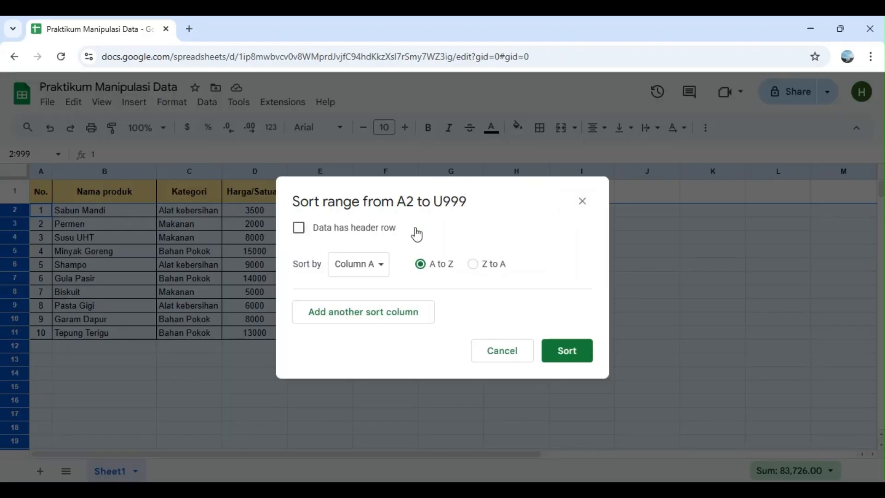
click(368, 267)
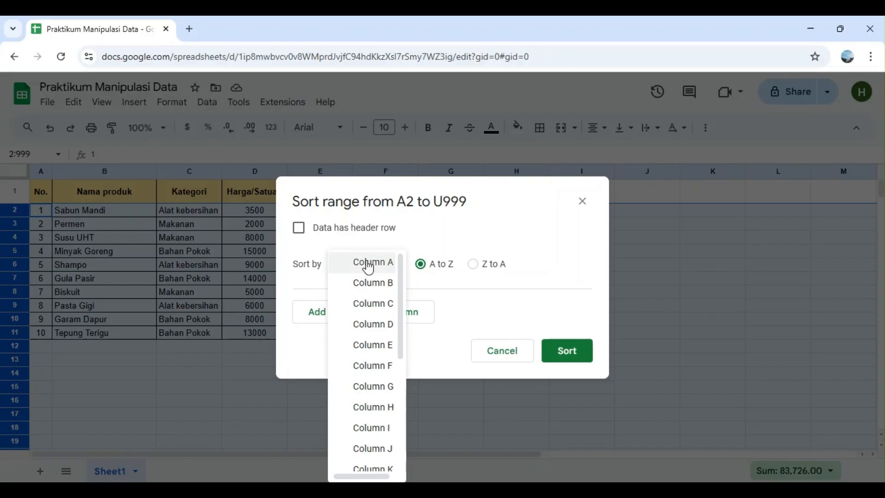
click(379, 282)
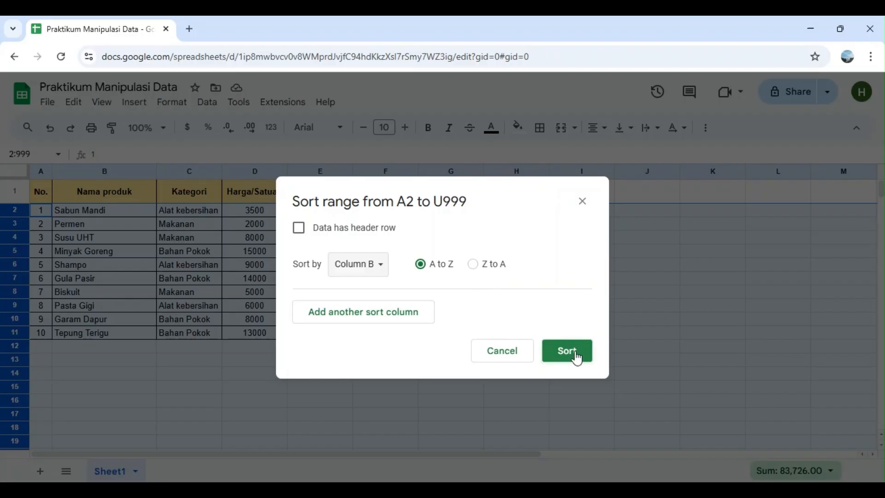
click(576, 356)
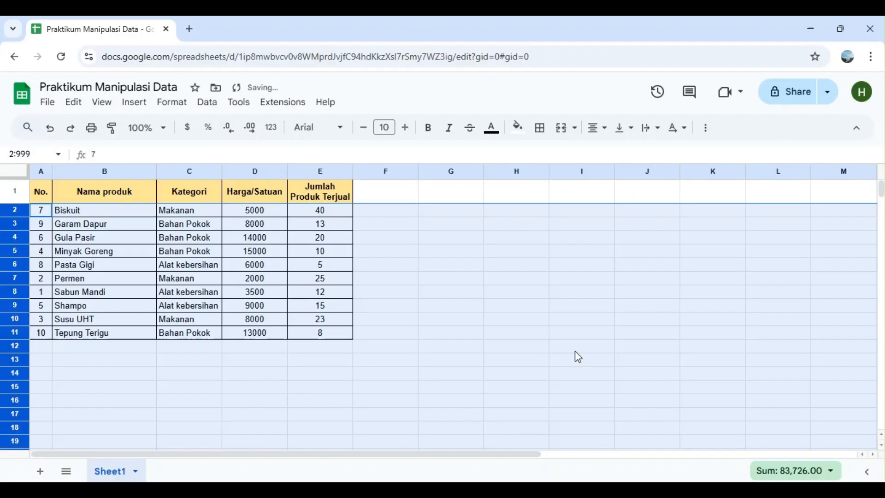
click(442, 364)
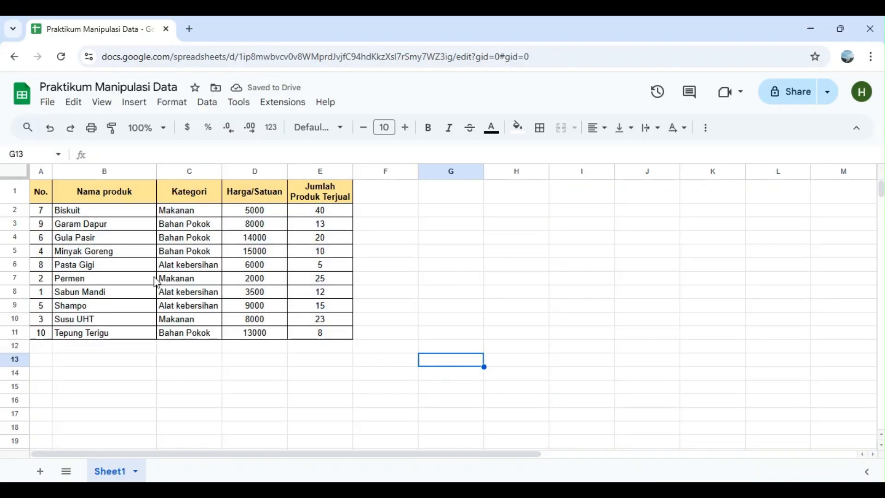
click(133, 205)
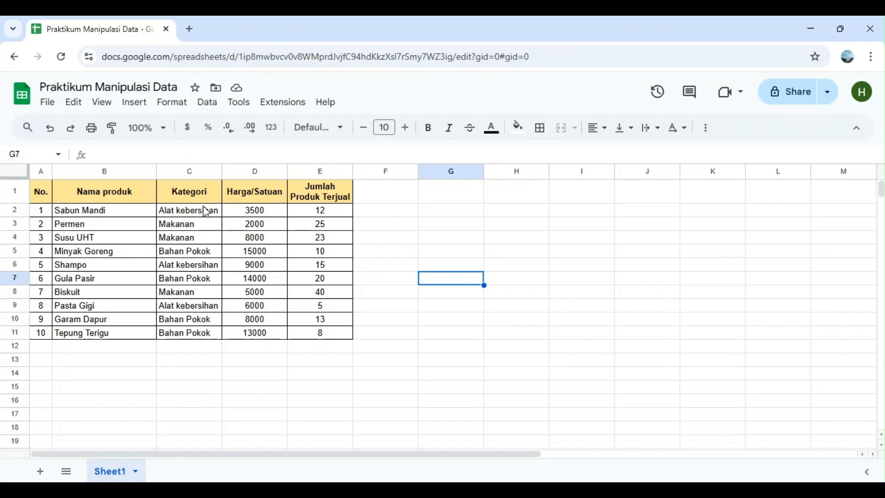
Sort all rows below header row 1 by column C (Kategori) from A to Z, using the advanced range sorting options
click(12, 172)
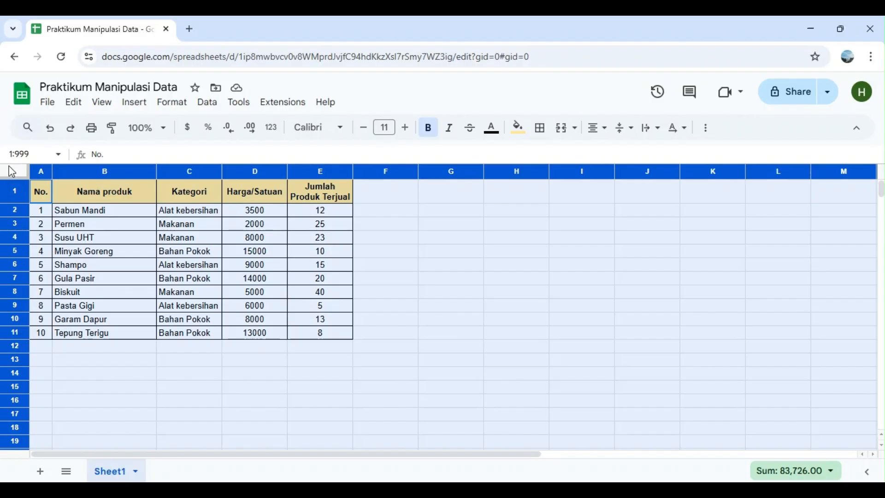
ctrl+click(24, 188)
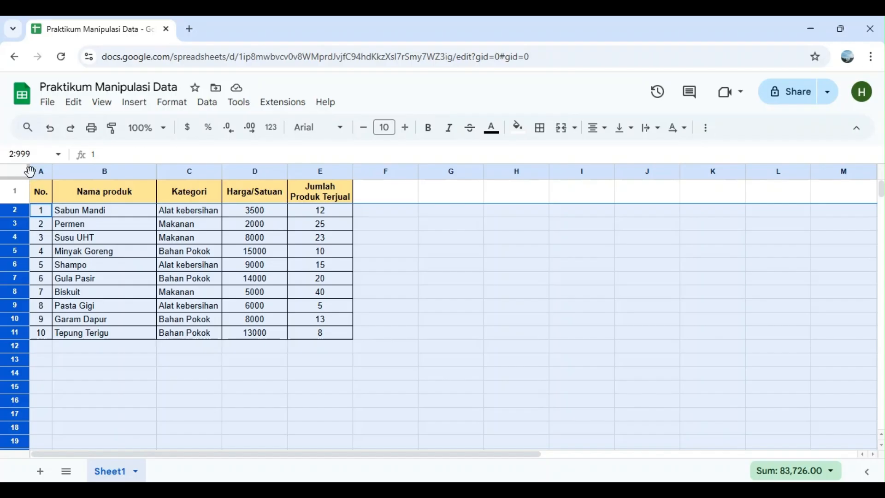
click(210, 101)
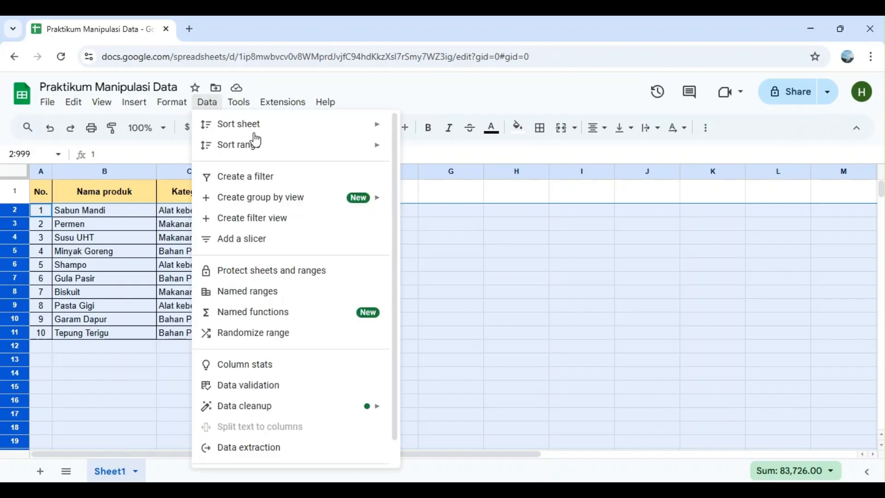
click(239, 102)
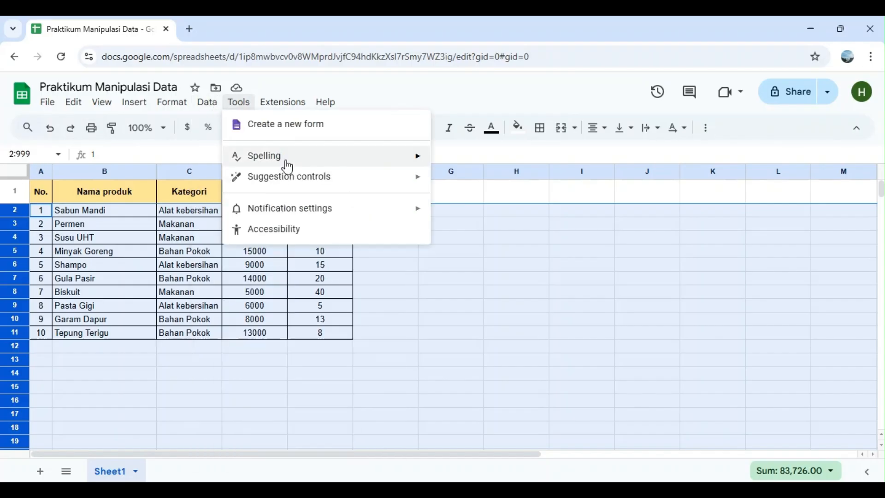
click(206, 108)
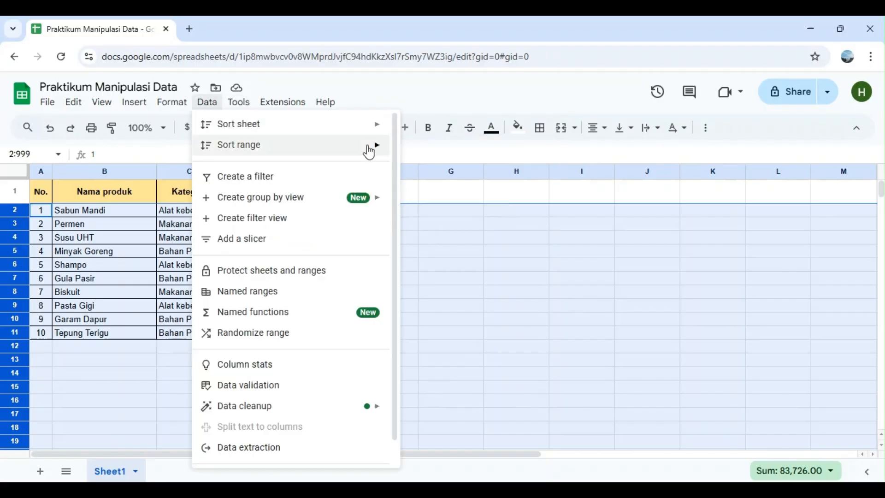
mouse_move(375, 145)
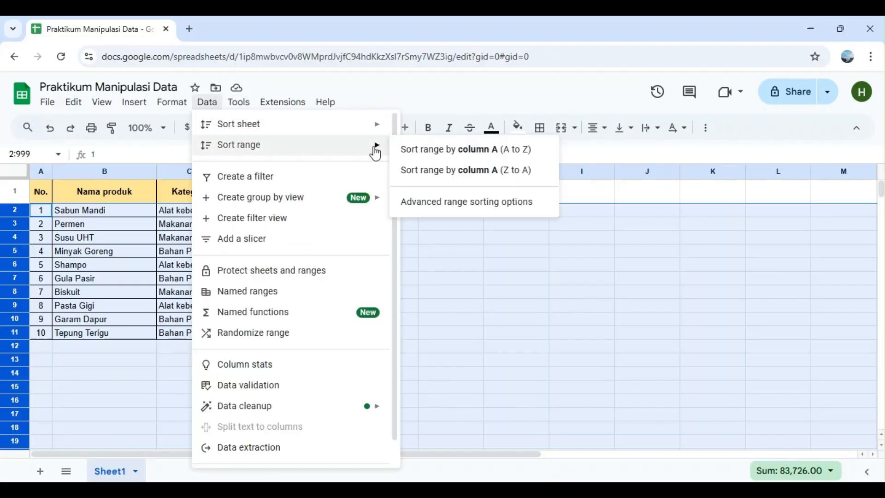
click(431, 206)
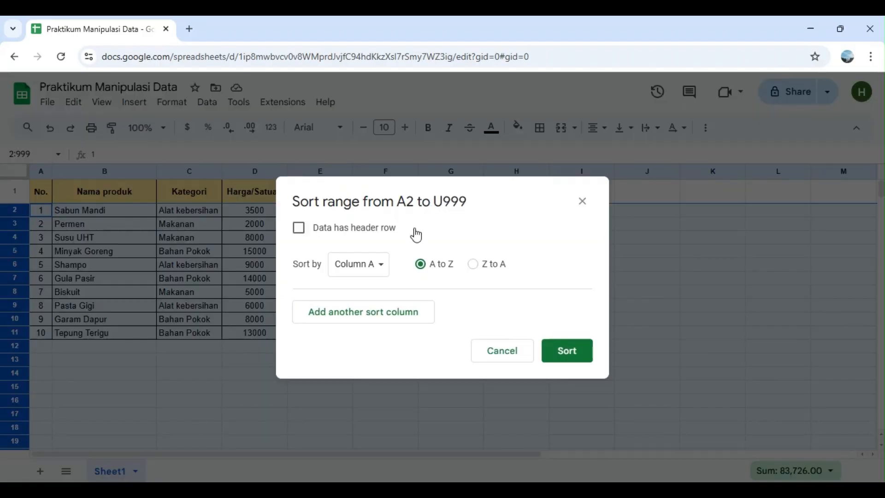
click(373, 264)
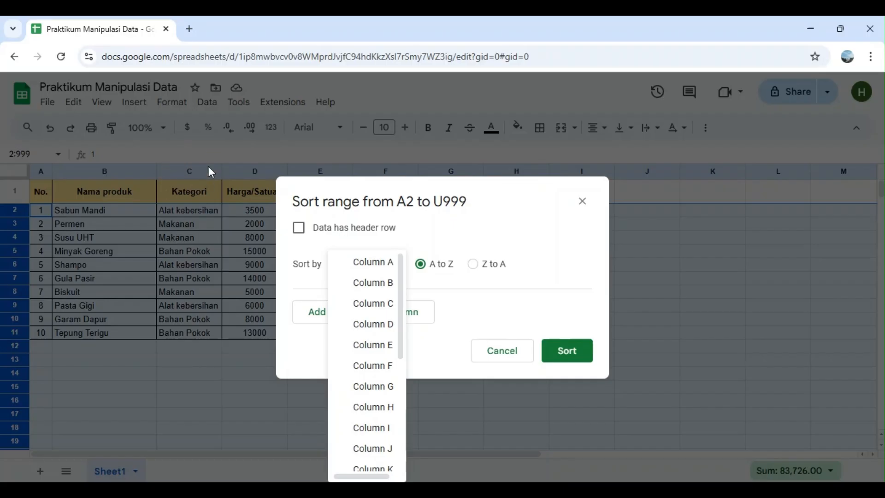
click(373, 303)
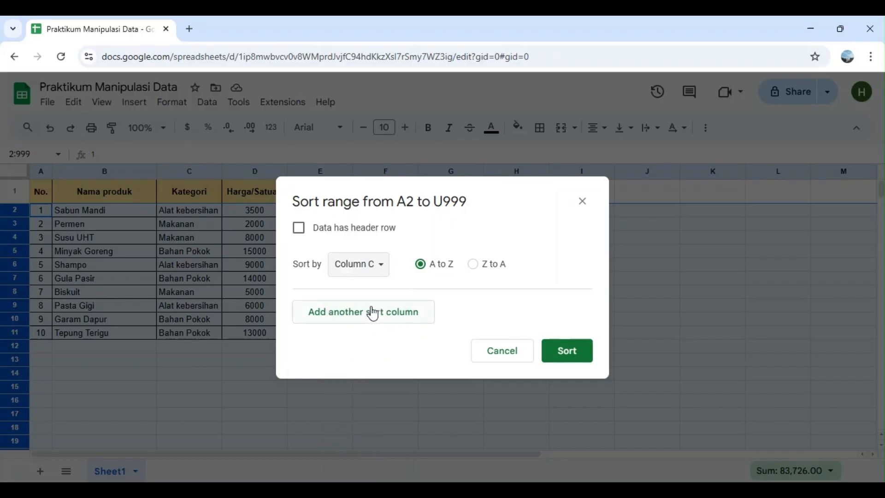
click(557, 354)
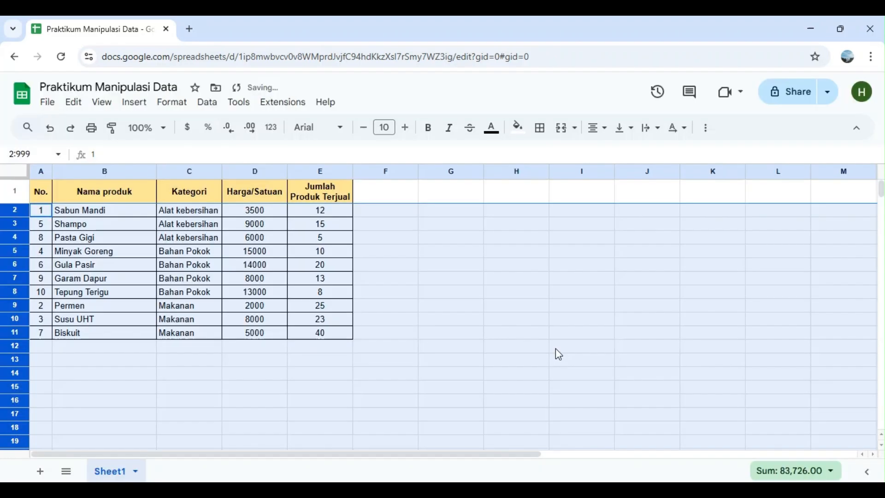
click(393, 317)
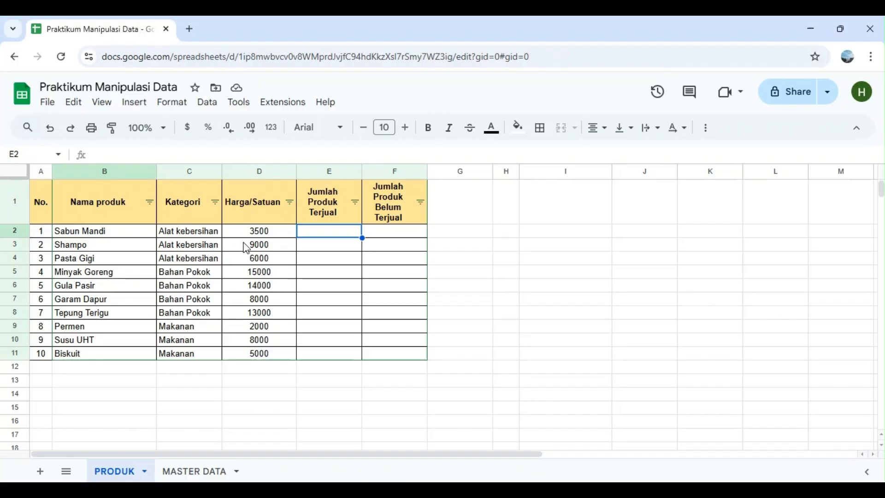
Examine the sold and unsold product quantities on the MASTER DATA sheet and the list of available Lookup functions
click(203, 470)
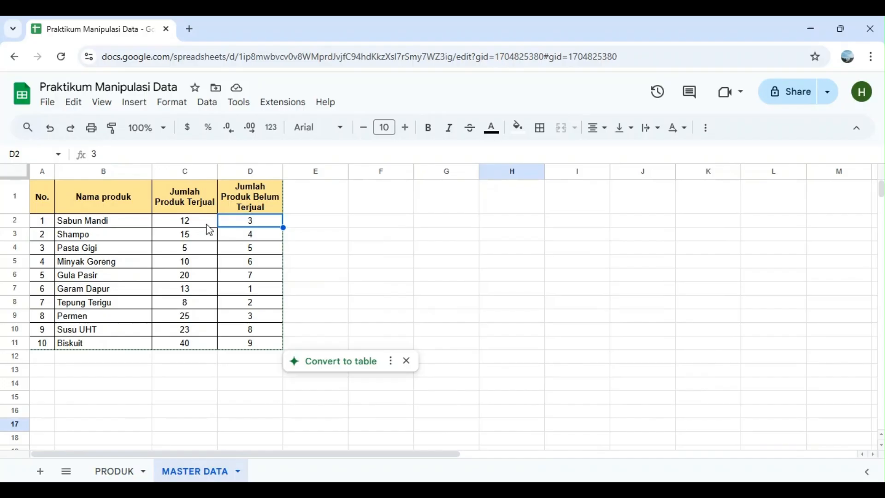
click(121, 472)
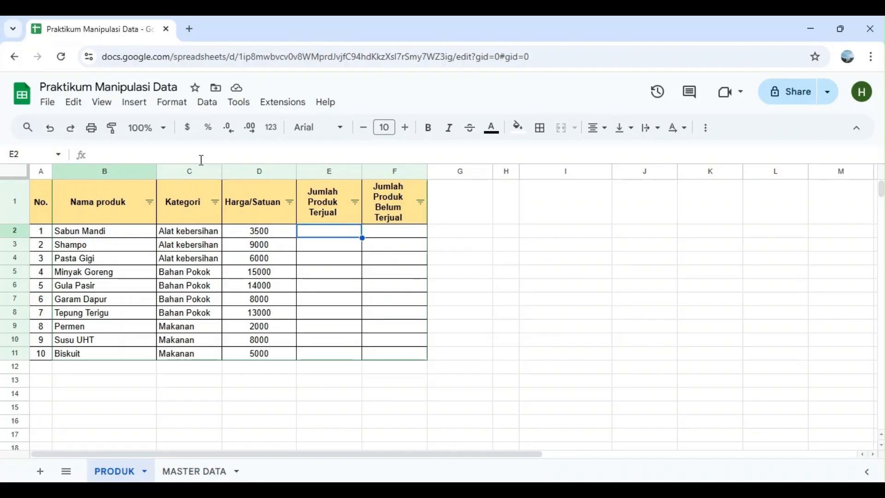
click(182, 154)
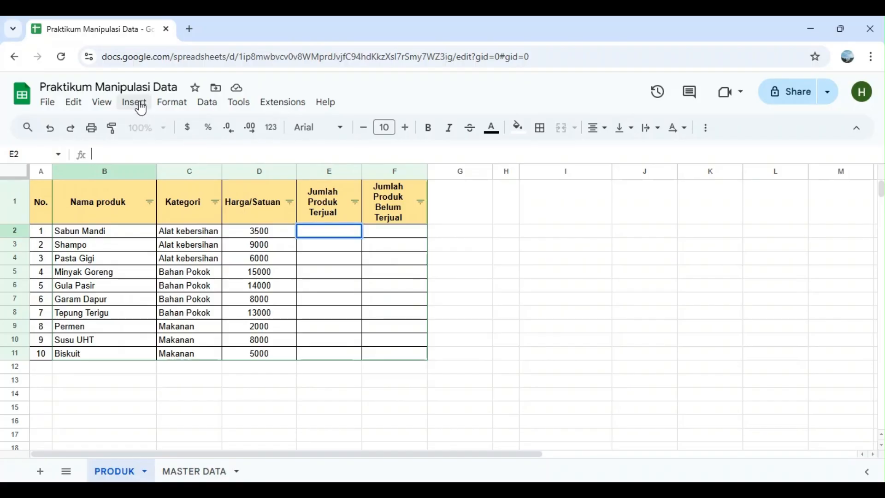
click(139, 103)
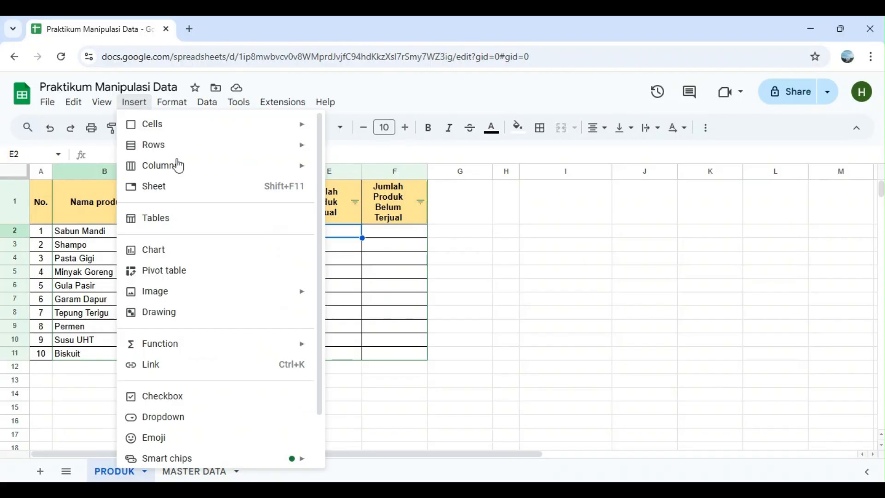
mouse_move(257, 349)
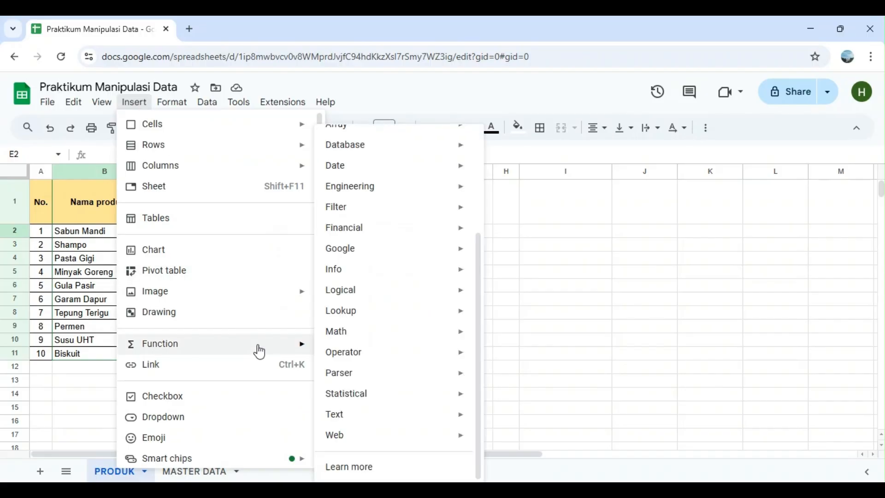
mouse_move(383, 309)
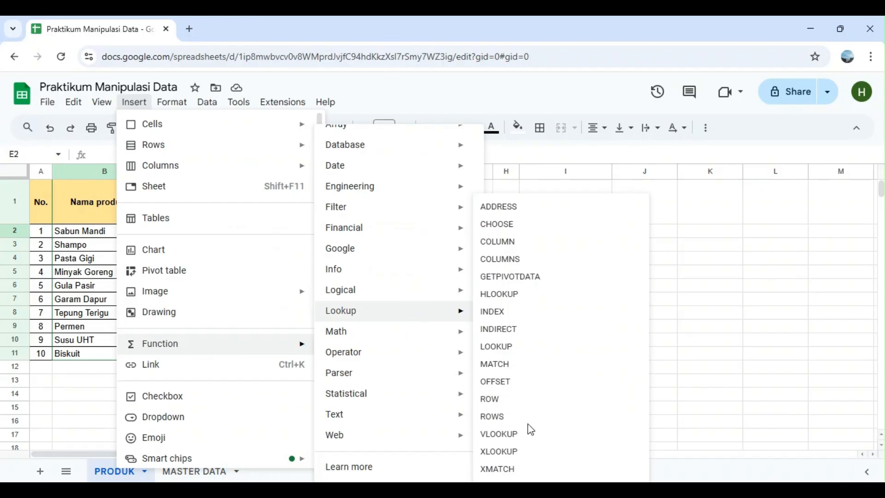
click(676, 279)
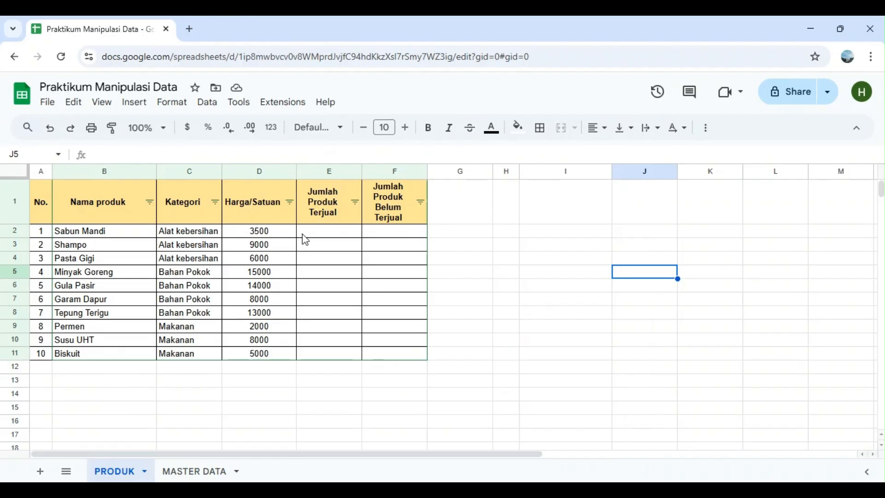
Start a VLOOKUP formula in cell E2 of the PRODUK sheet with product name cell B2 as the search key
click(314, 236)
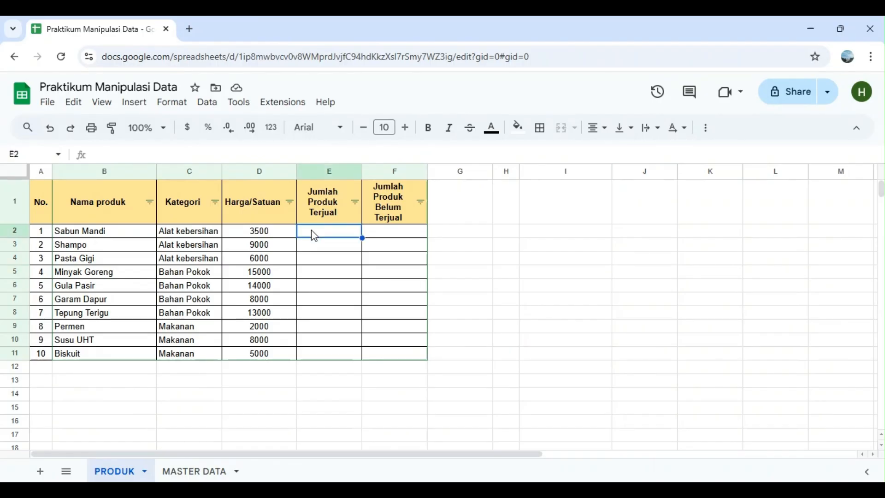
click(160, 153)
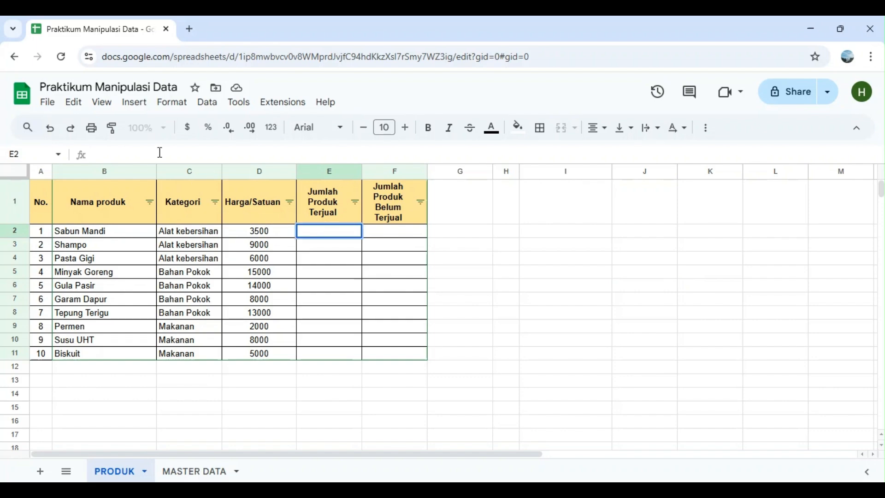
text(=vloo)
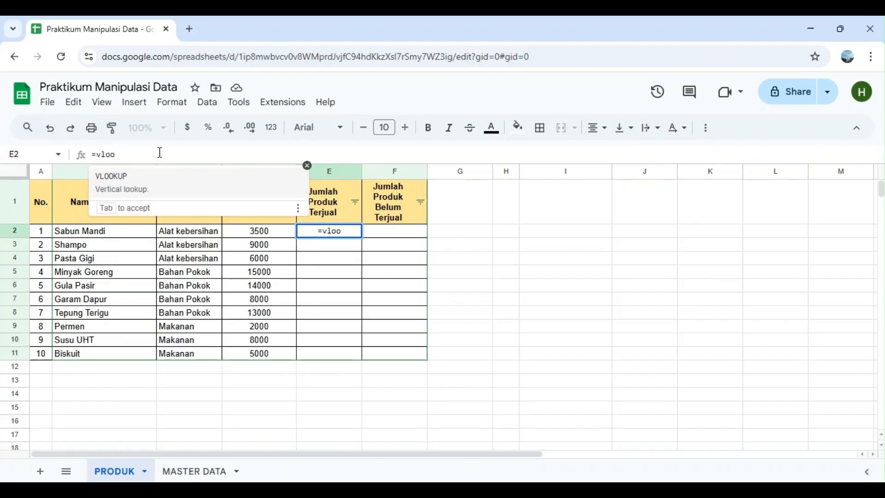
click(154, 188)
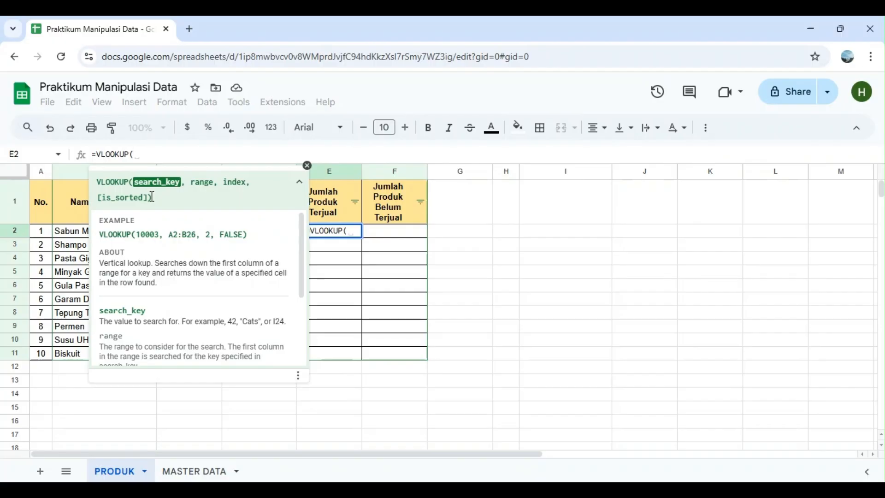
click(78, 238)
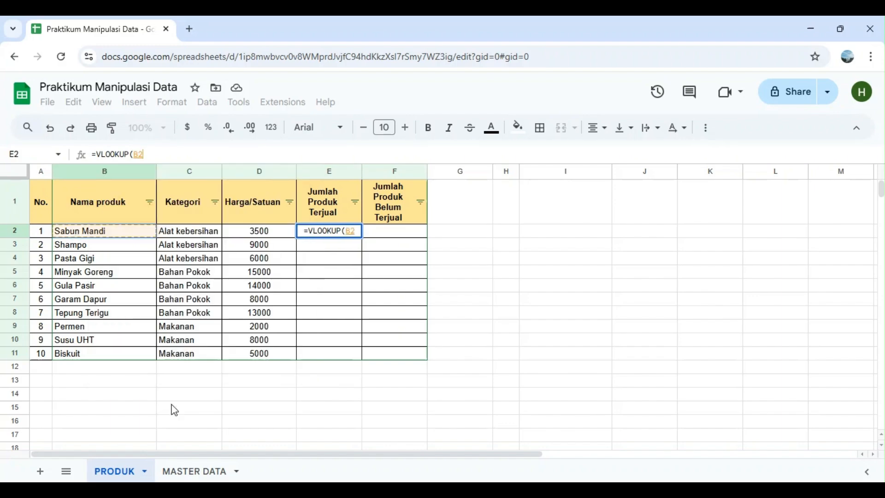
click(198, 476)
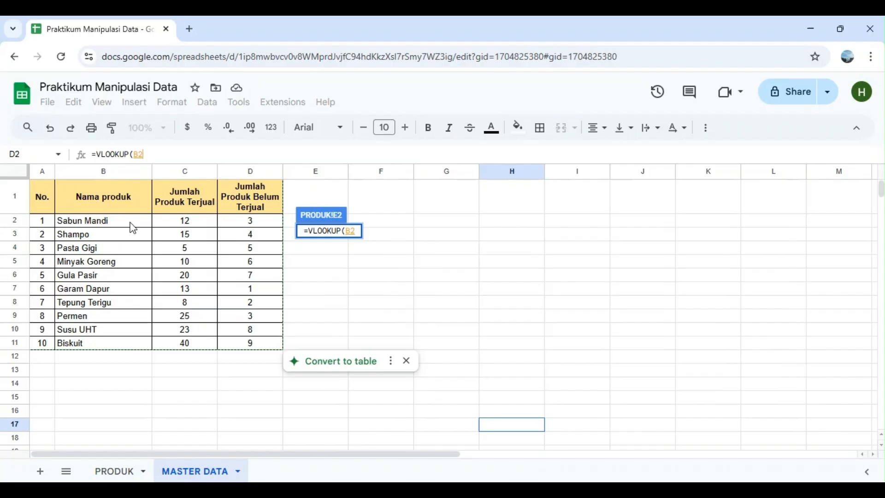
click(121, 471)
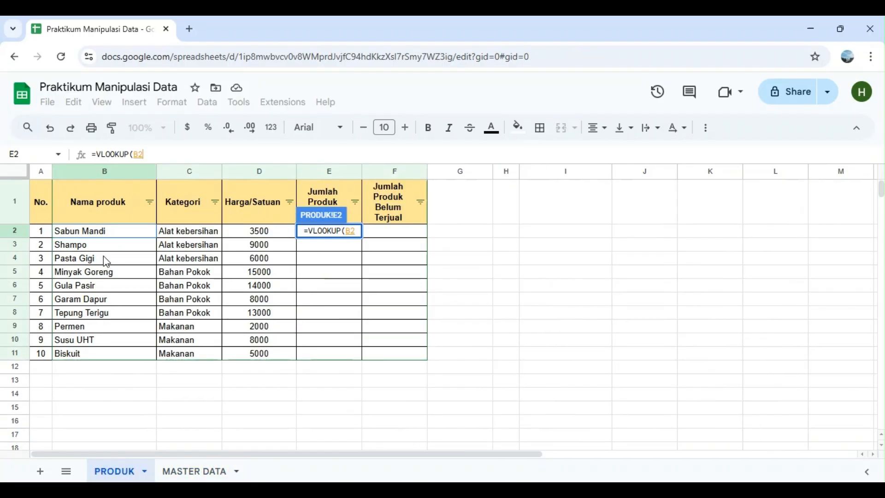
click(113, 231)
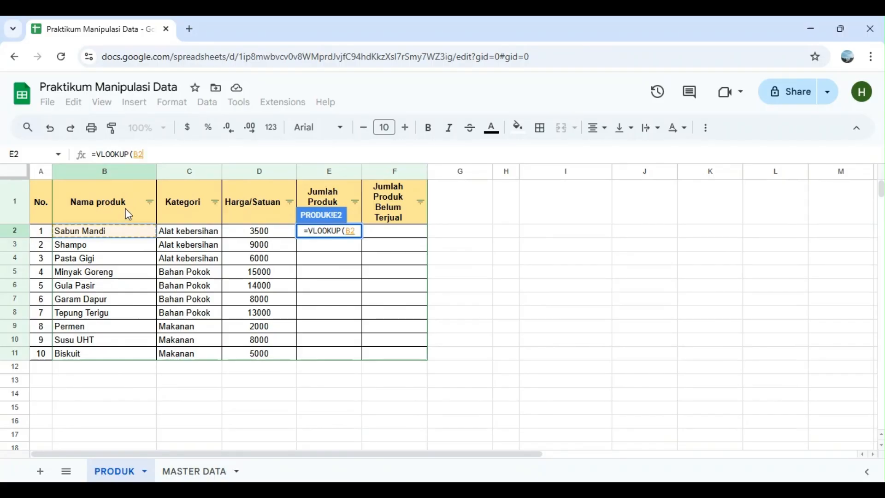
click(163, 155)
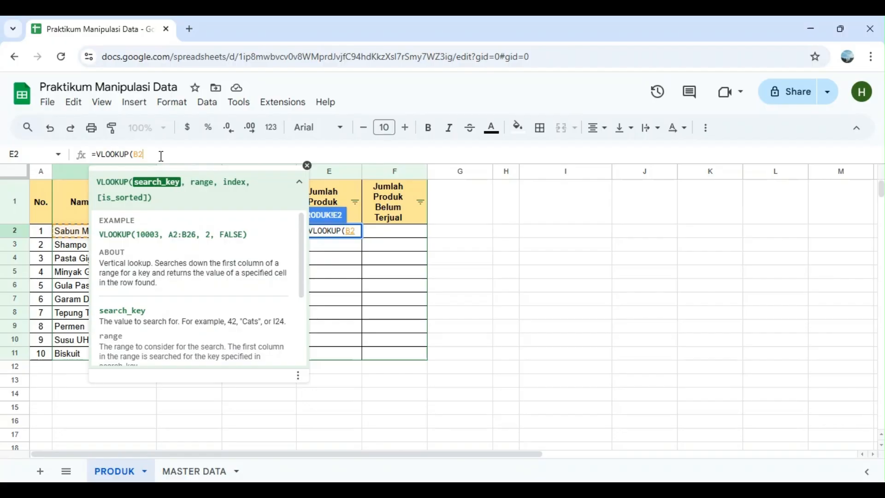
text(,)
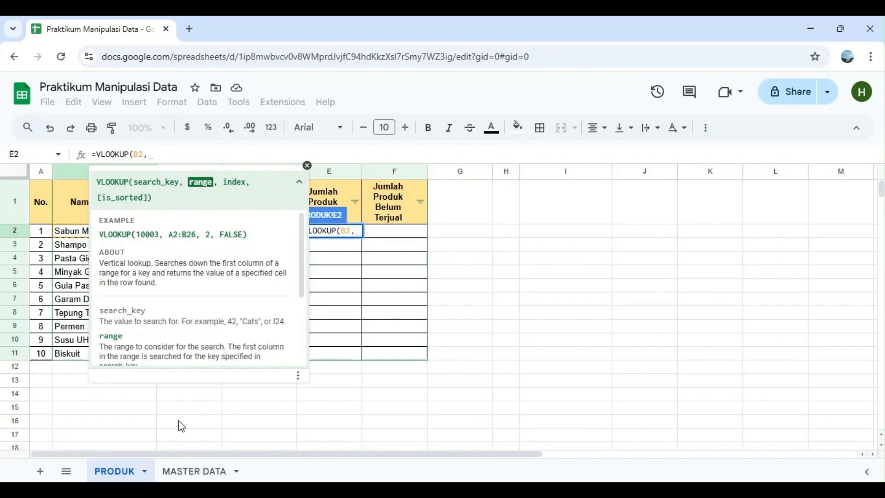
Set the lookup range of the VLOOKUP formula to columns B:D of the MASTER DATA sheet
click(195, 472)
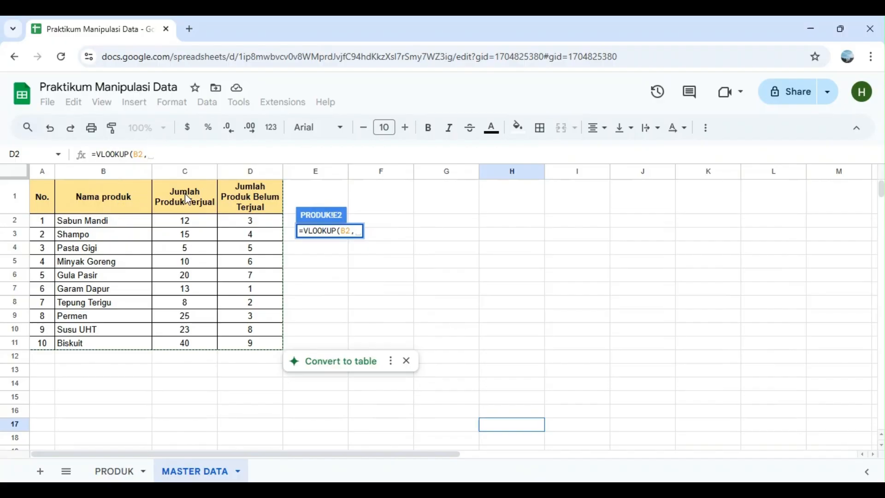
click(95, 174)
drag(137, 176, 249, 175)
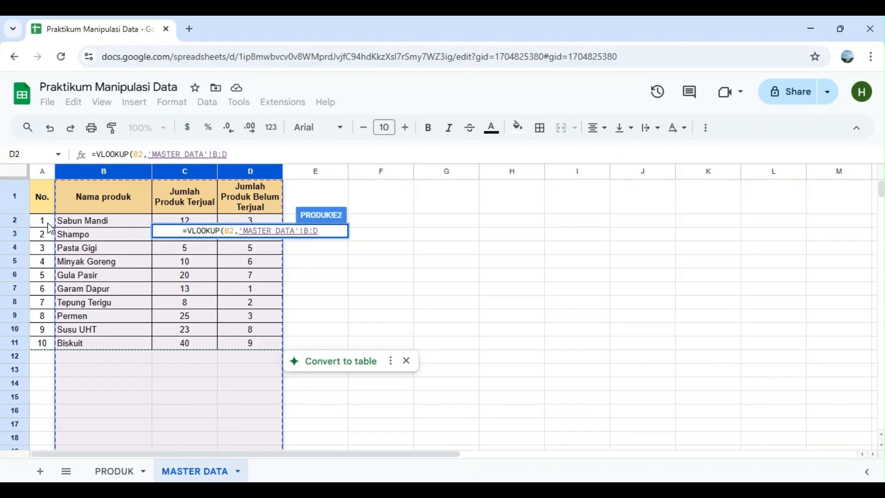
click(244, 157)
text(,)
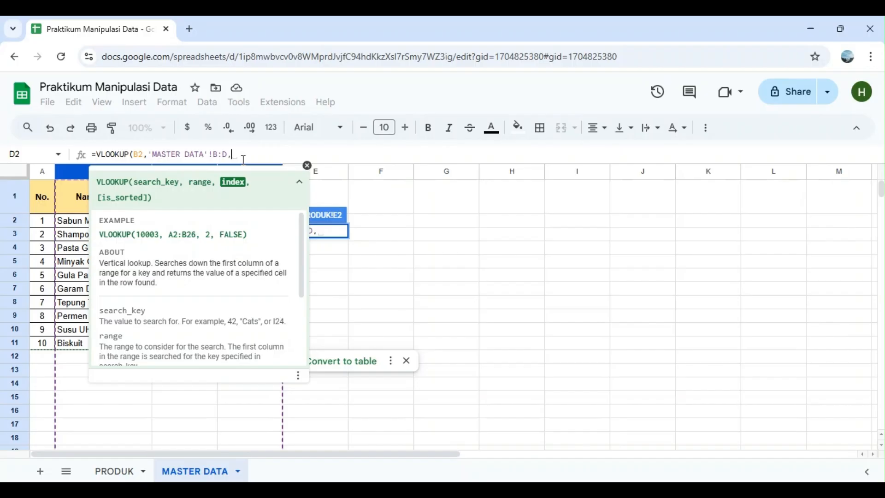
Set the VLOOKUP column index to 2 and enter the formula in E2
click(308, 165)
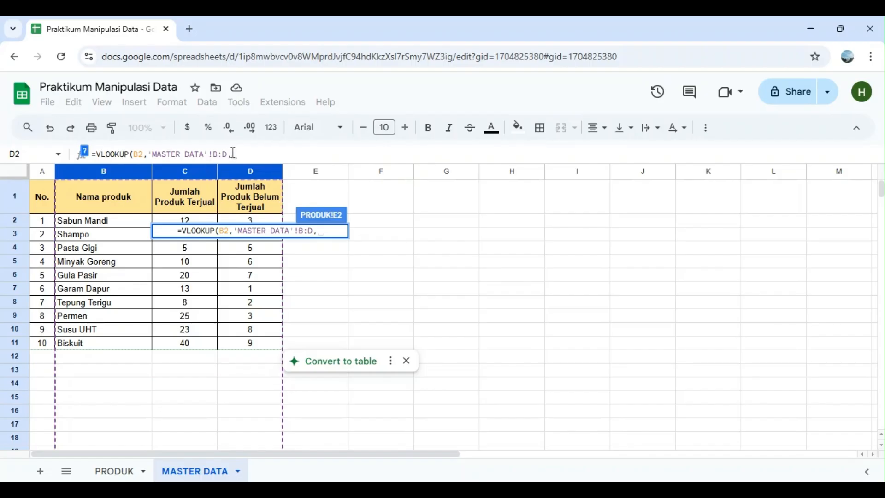
text(2)
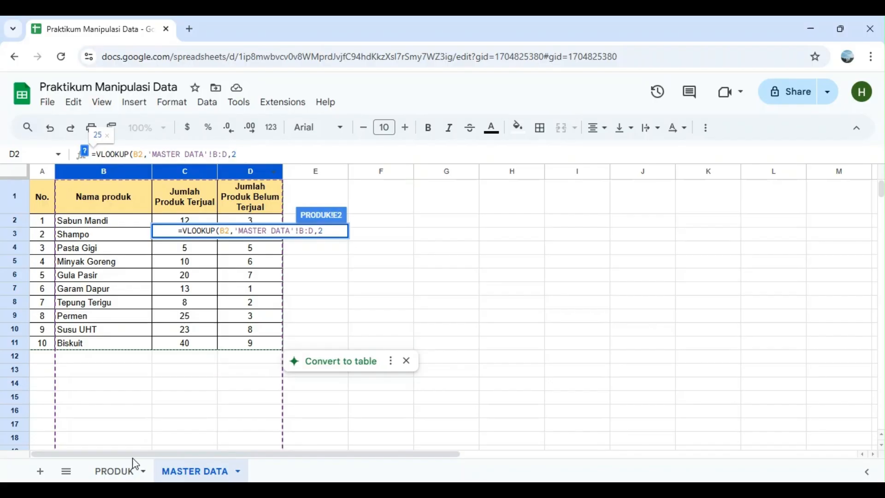
click(126, 470)
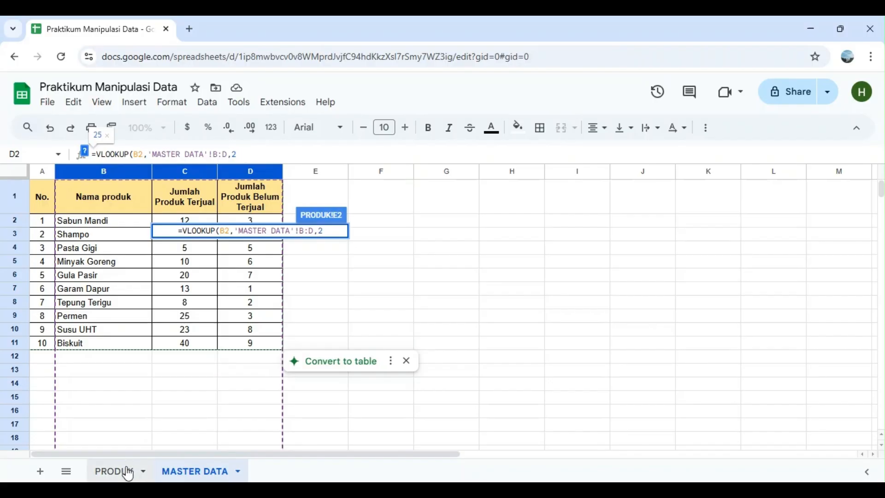
key(Return)
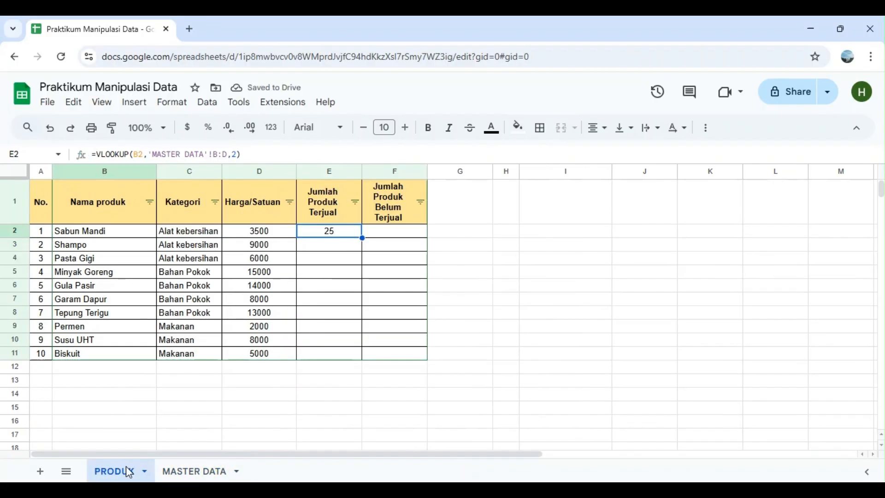
Add false as the is_sorted argument of the VLOOKUP formula in E2 for an exact match
click(236, 154)
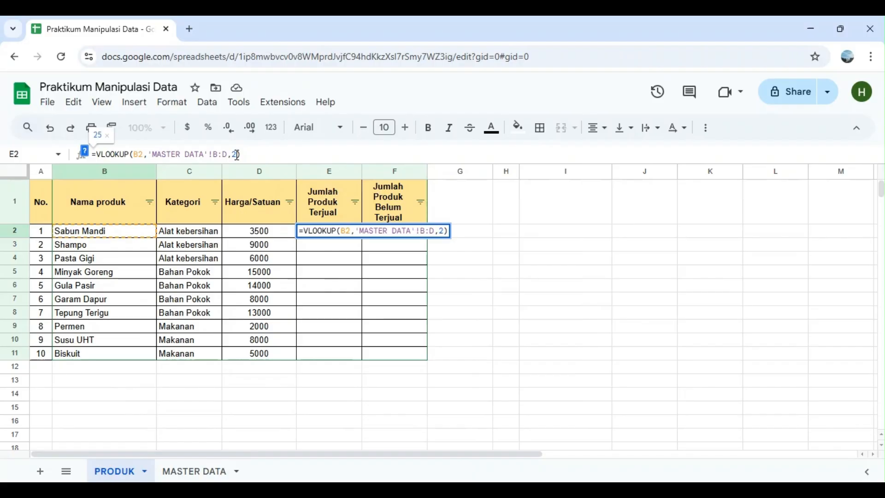
text(,f)
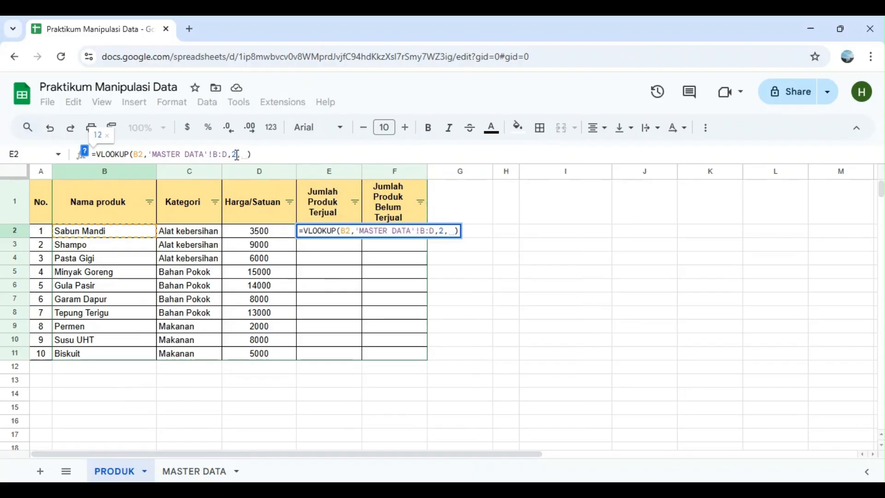
text(alse)
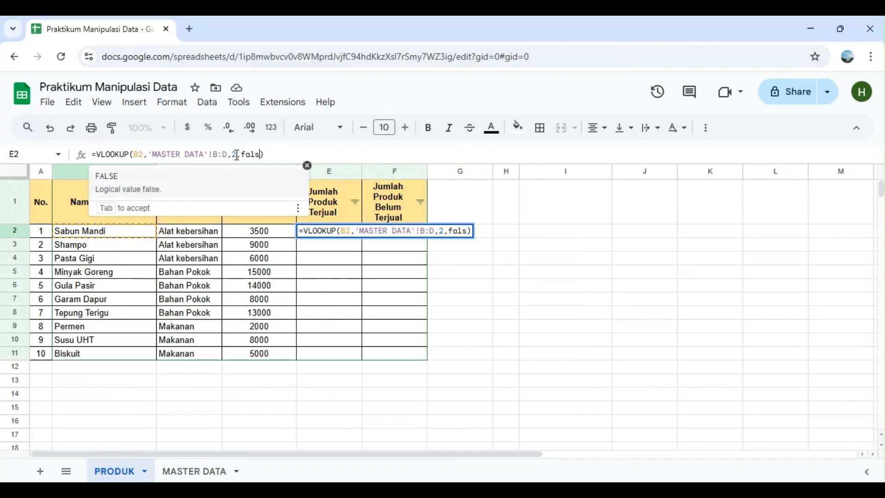
click(277, 156)
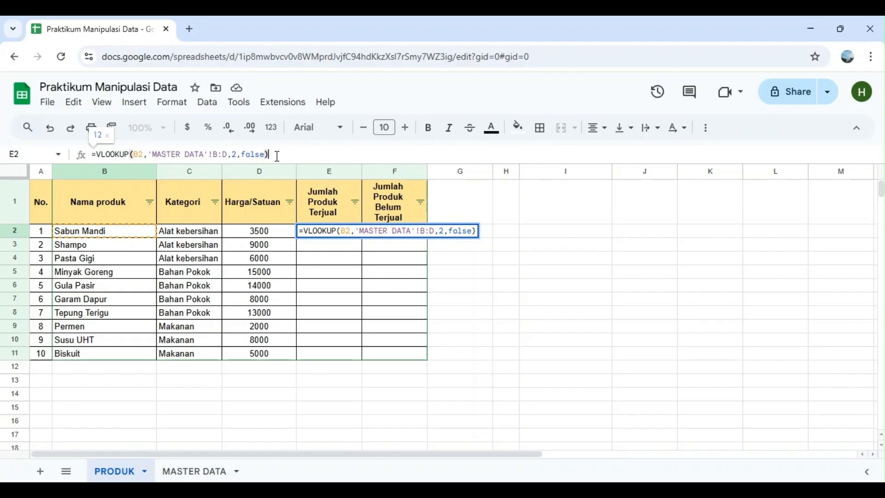
key(Return)
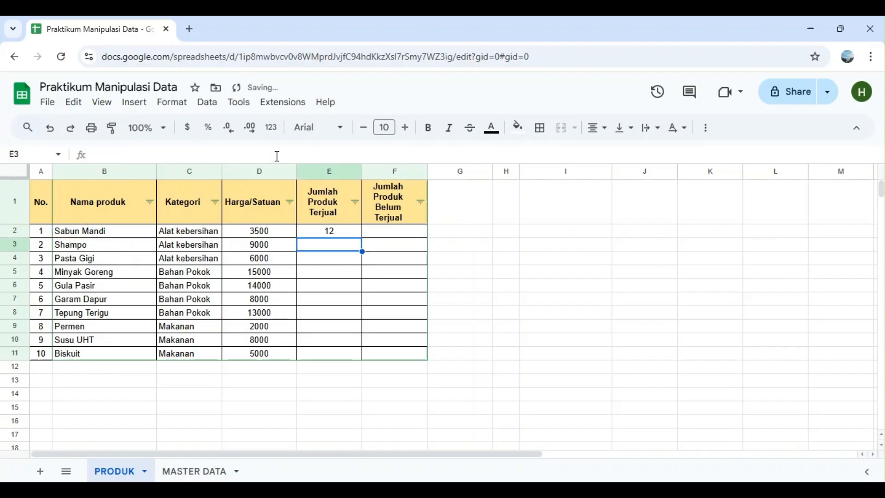
Check Sabun Mandi's sold quantity against the MASTER DATA sheet and fill the E2 formula down through E11
click(348, 233)
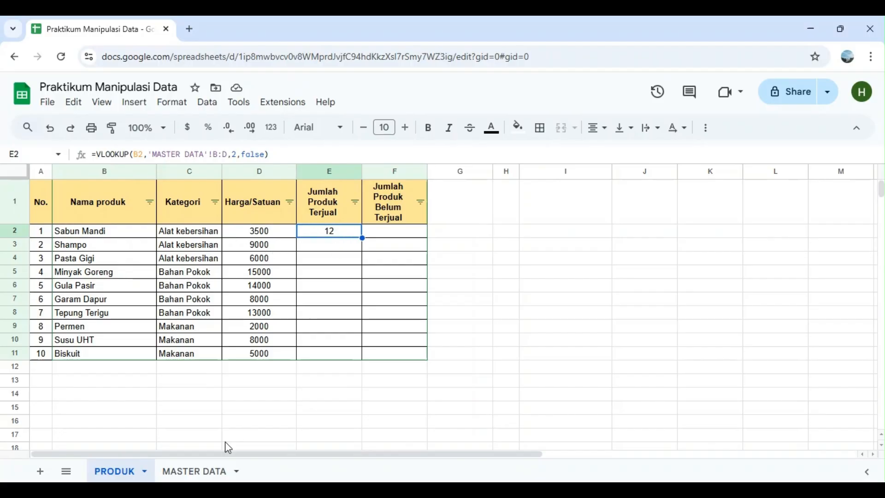
click(198, 472)
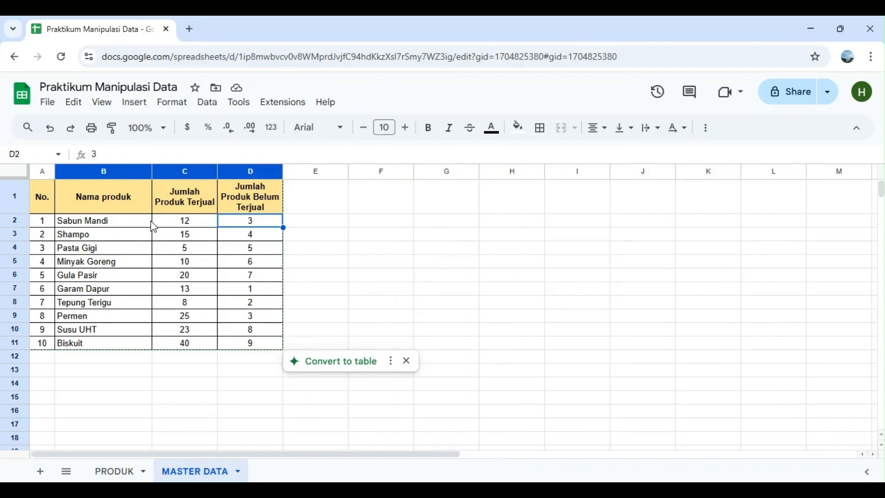
click(190, 221)
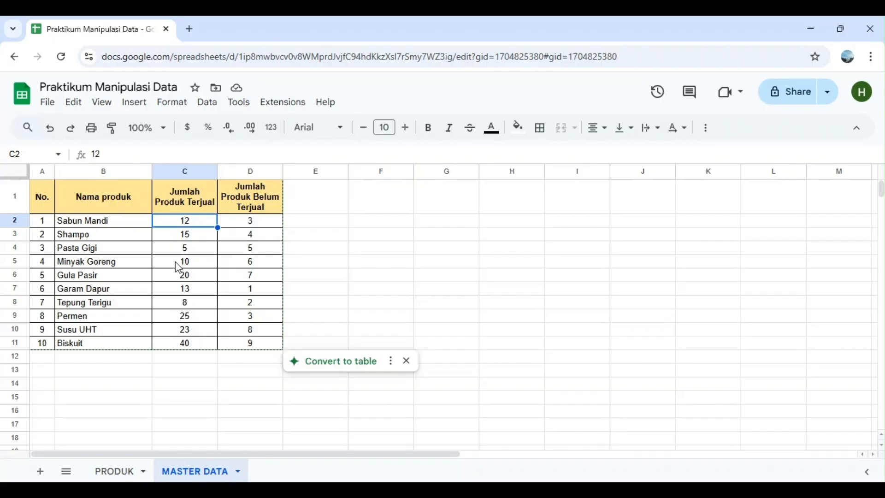
click(111, 475)
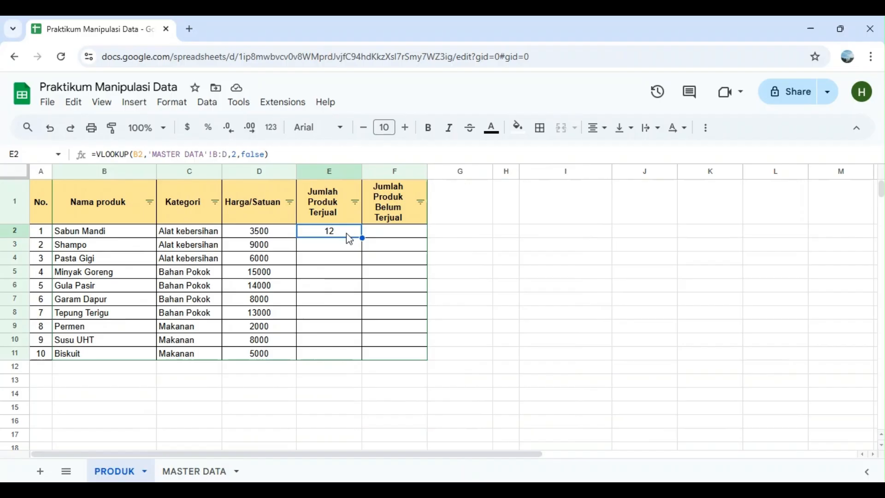
click(348, 245)
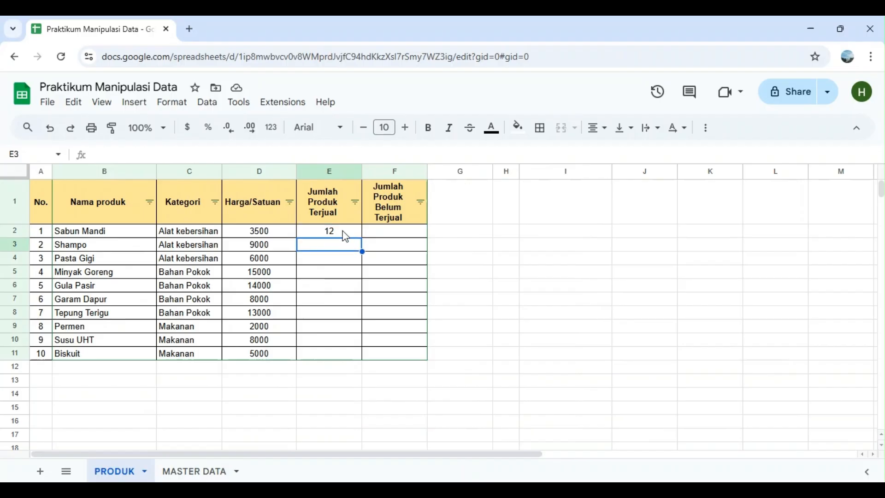
click(342, 233)
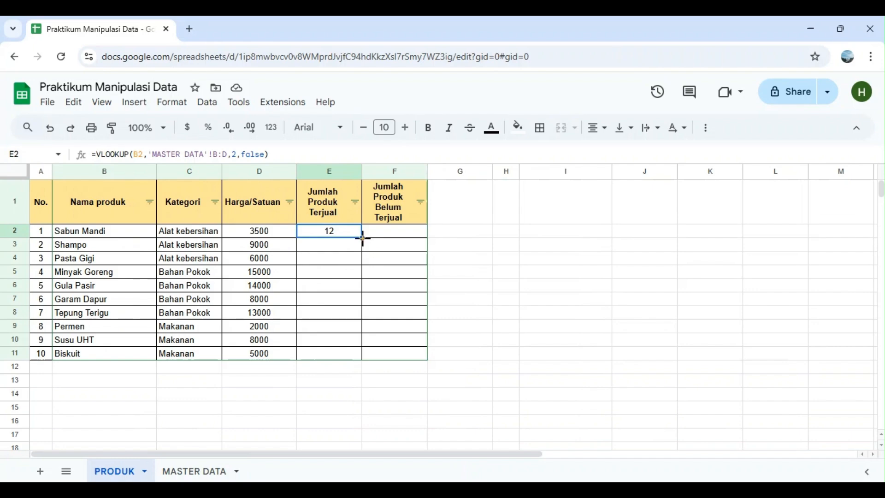
drag(363, 237, 363, 359)
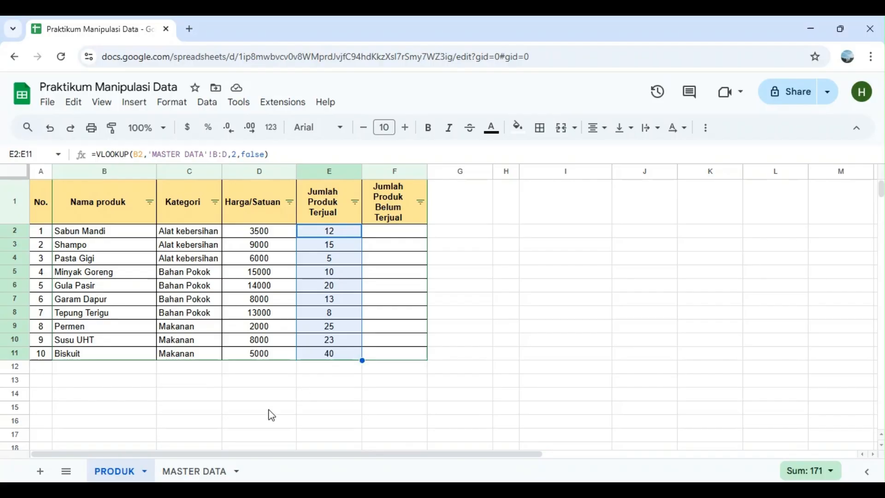
Compare the filled sold quantities with the MASTER DATA sheet and examine the column index in the E2 formula
click(205, 475)
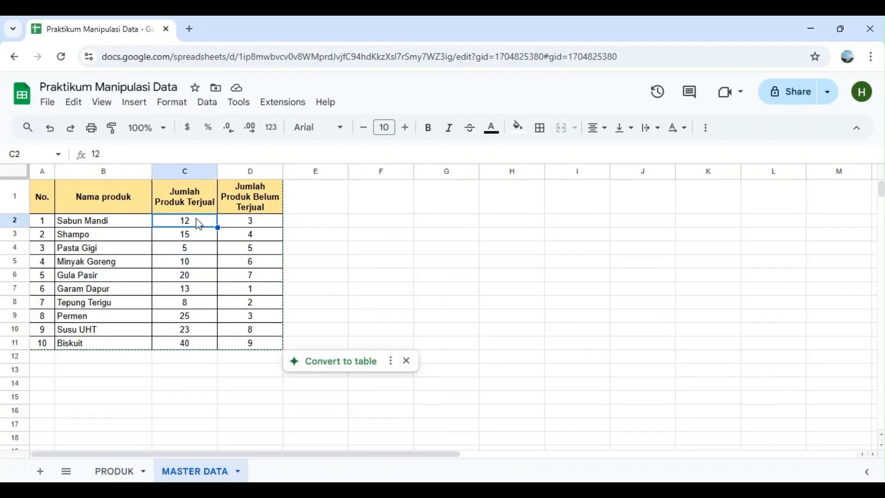
click(115, 474)
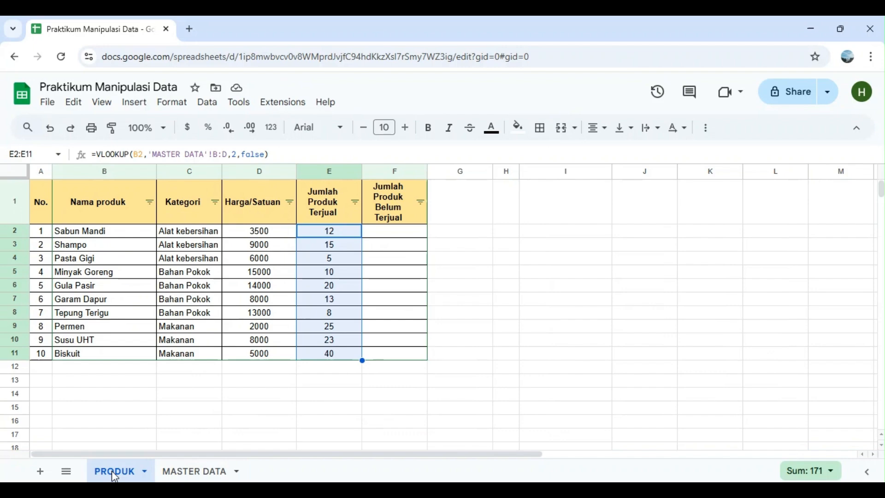
click(396, 235)
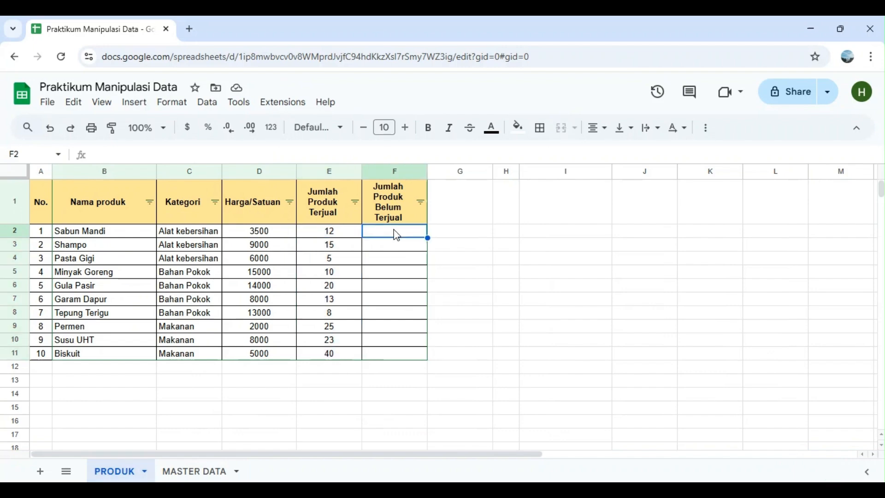
click(347, 239)
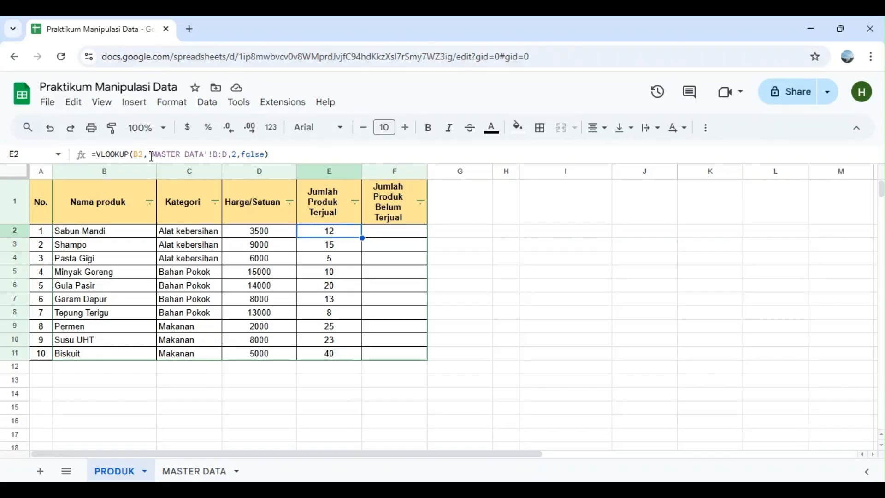
double_click(235, 154)
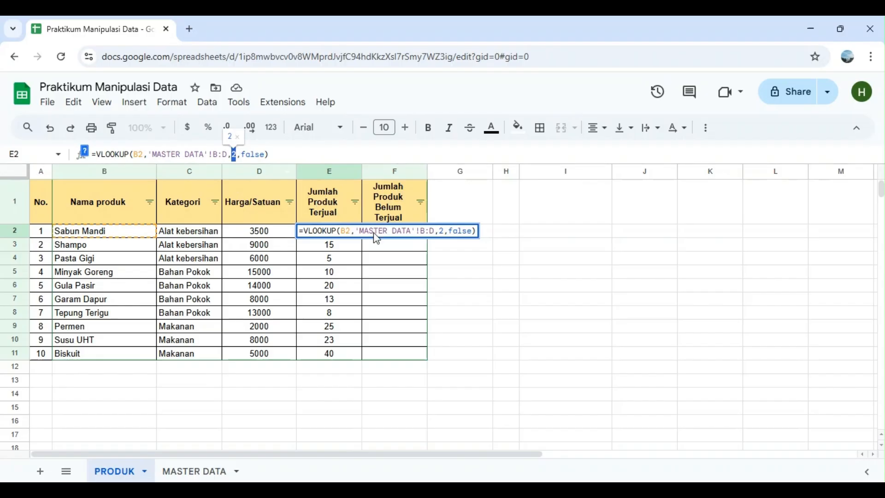
click(391, 253)
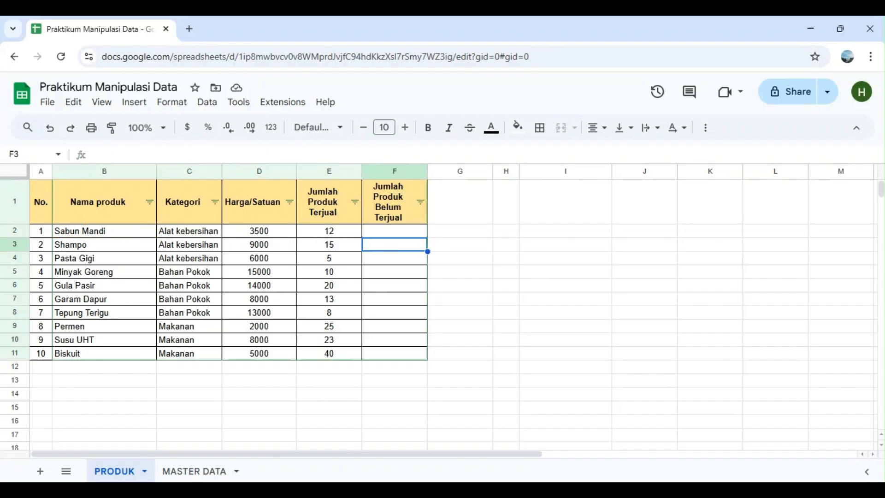
Examine the column order on the MASTER DATA sheet, from Nama produk to Jumlah Produk Belum Terjual
click(181, 471)
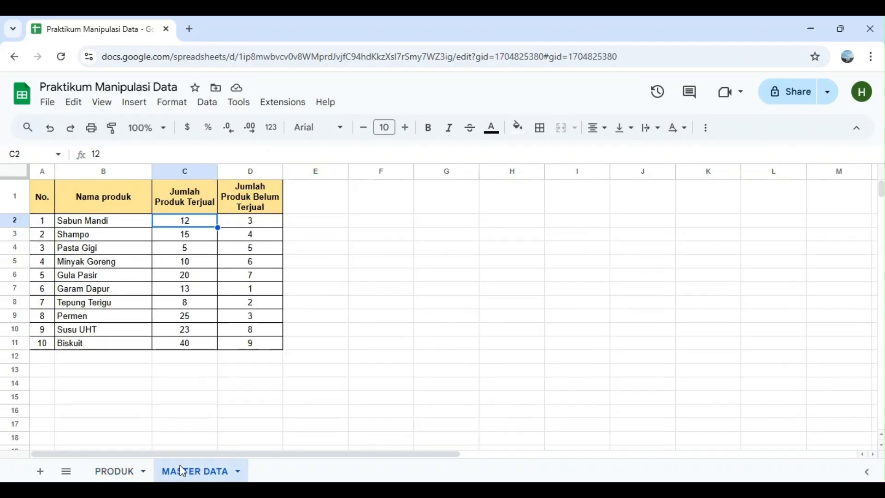
click(126, 172)
mouse_move(124, 171)
mouse_down()
mouse_move(201, 174)
mouse_move(115, 169)
mouse_up()
click(371, 317)
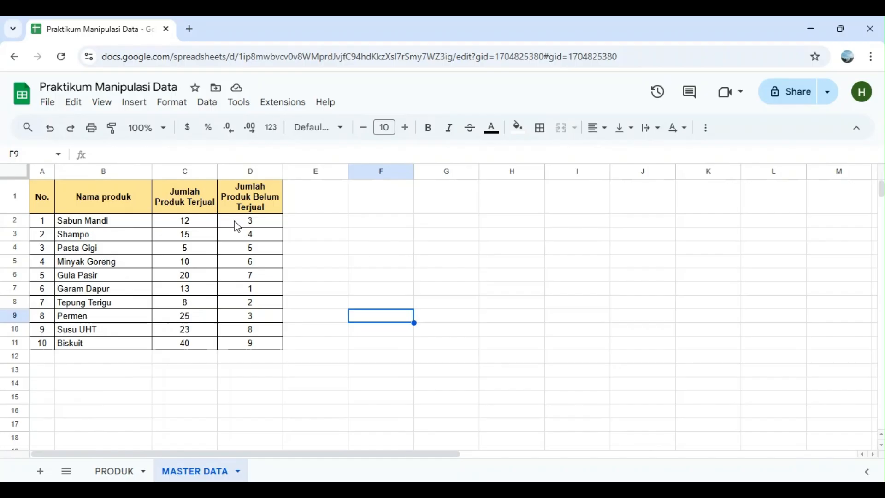
click(120, 472)
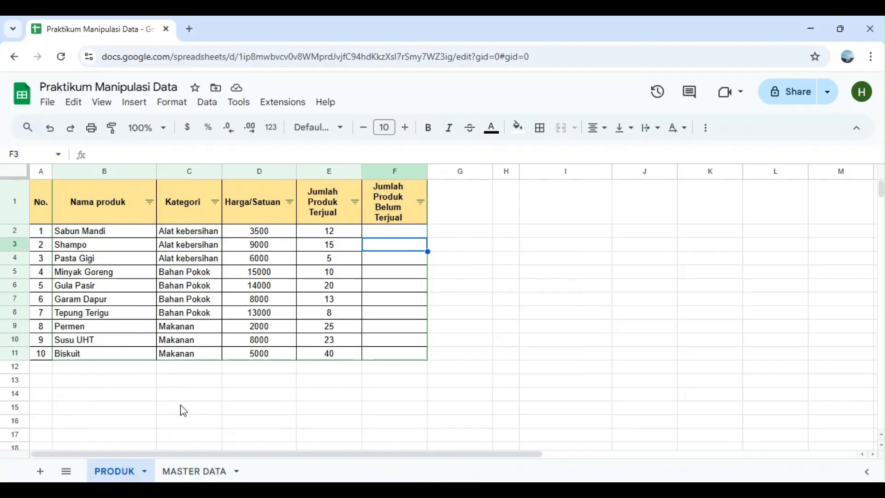
Start a VLOOKUP formula in F2 of the PRODUK sheet with B2 as the search key
click(405, 236)
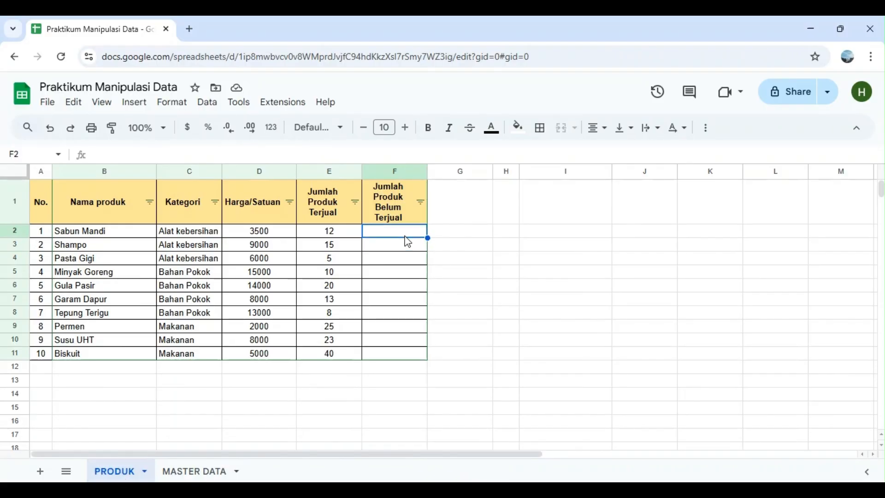
text(=)
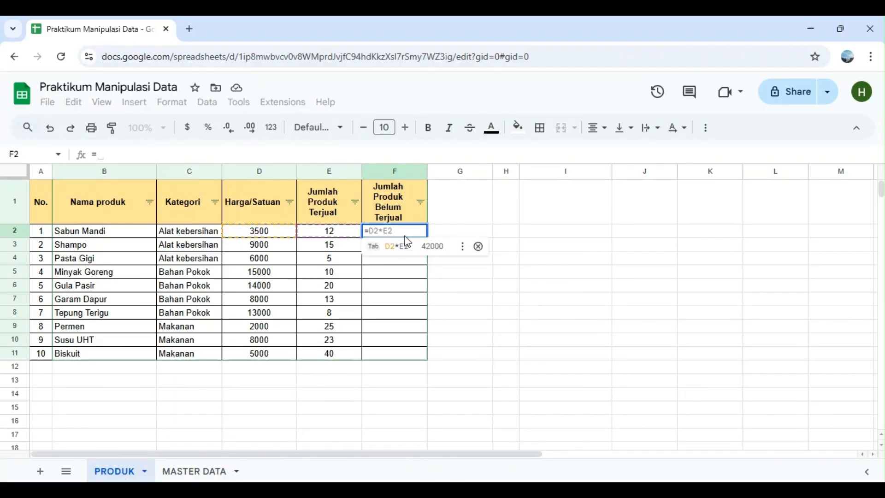
text(vlookup)
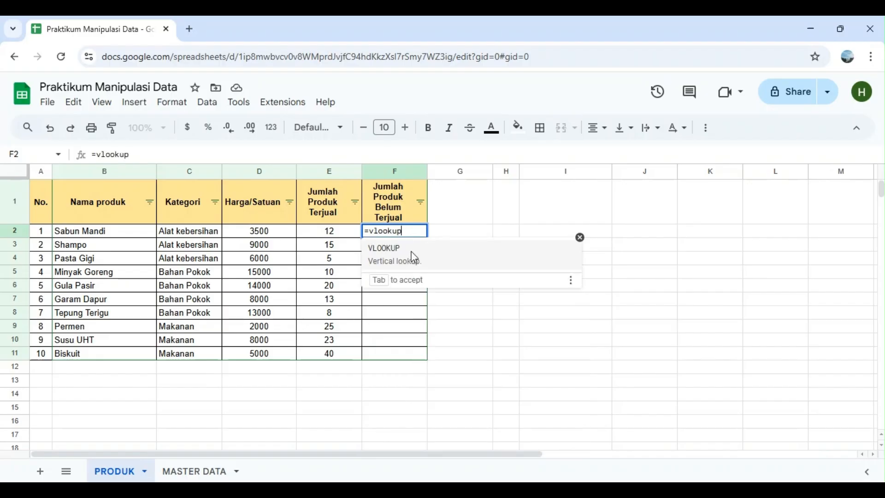
click(413, 255)
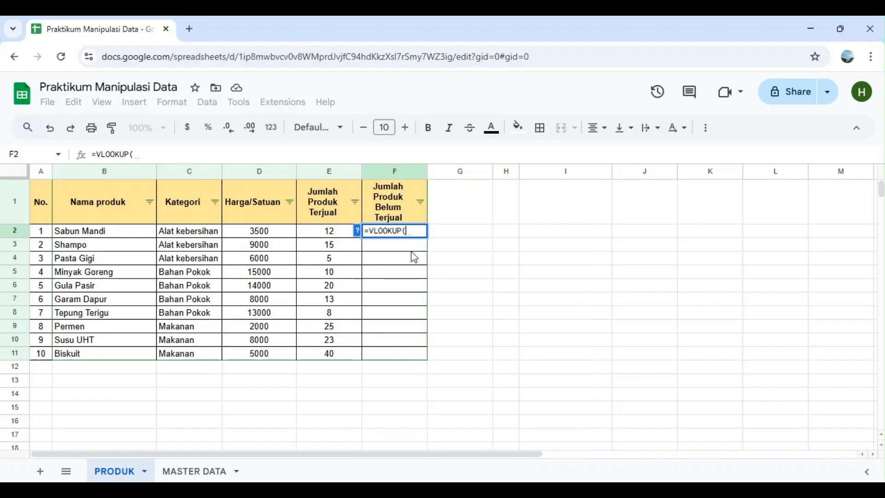
click(99, 233)
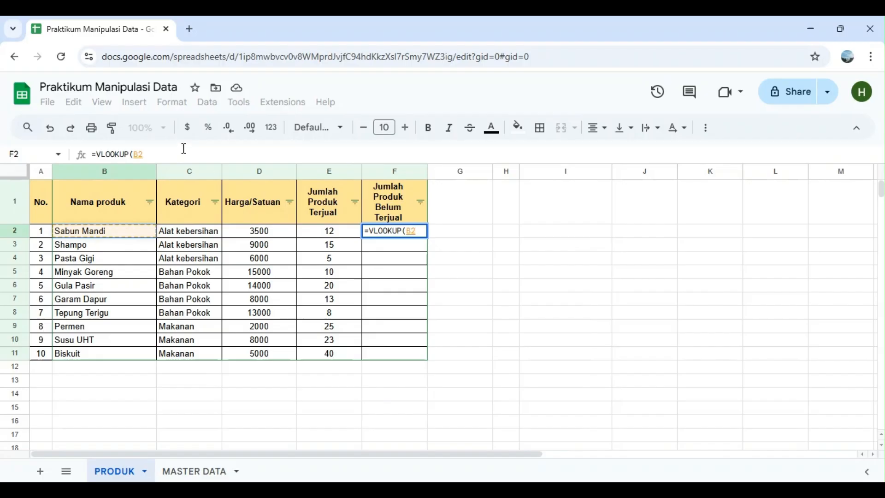
text(,)
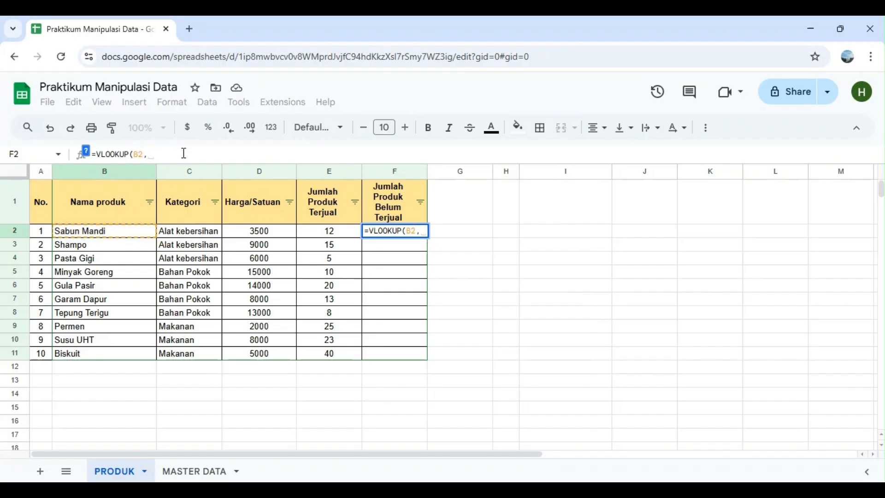
Set columns B:D of the MASTER DATA sheet as the lookup range of the F2 formula
click(204, 472)
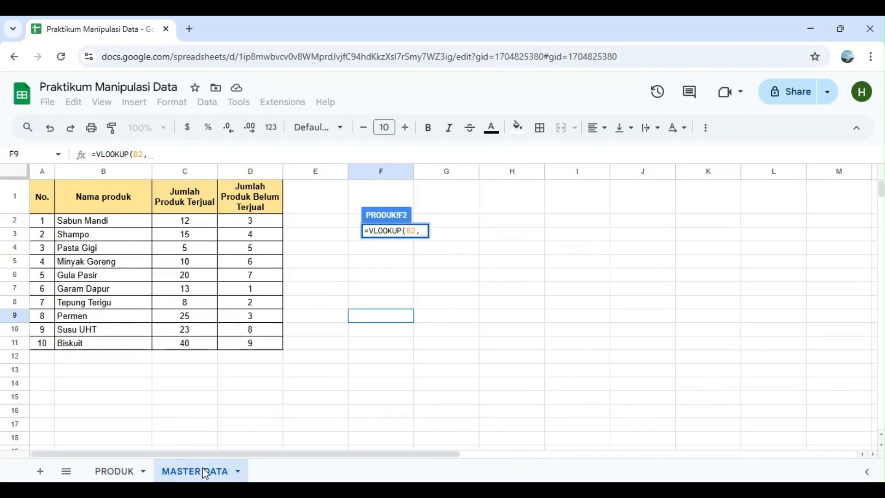
click(127, 173)
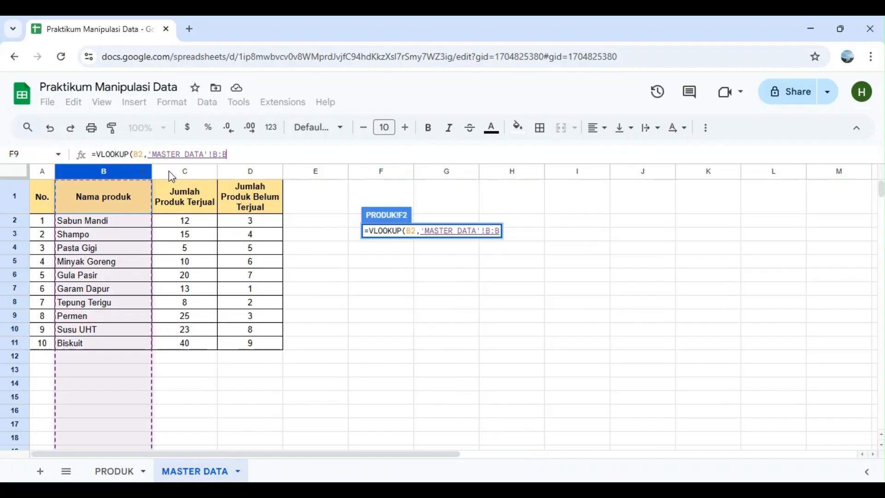
shift+click(235, 172)
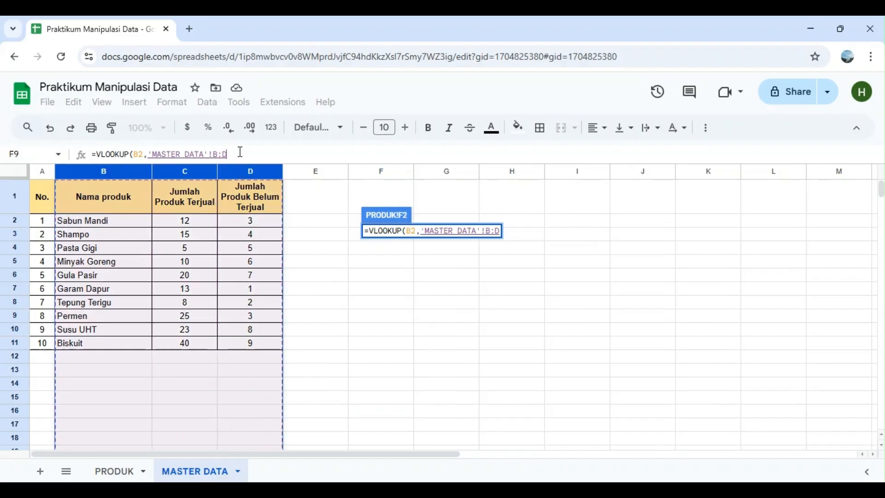
text(, )
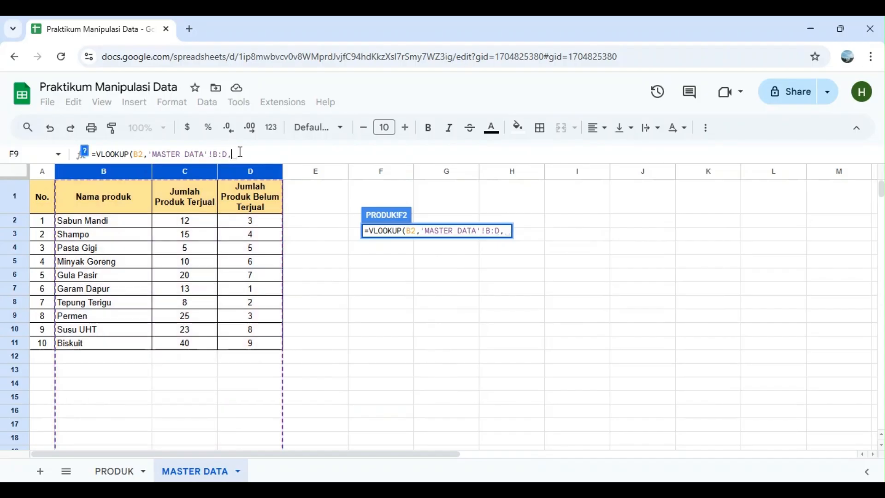
text(3)
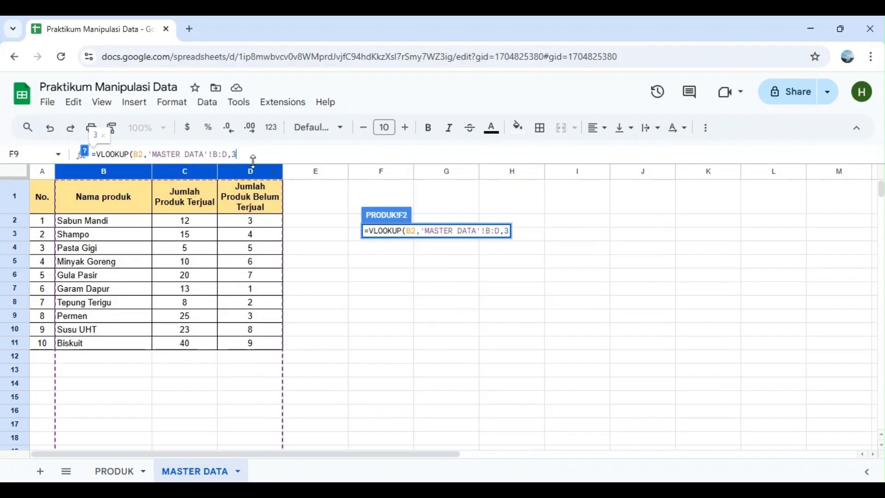
Complete the F2 VLOOKUP with column index 3 and false for an exact match, and enter the formula
text(,)
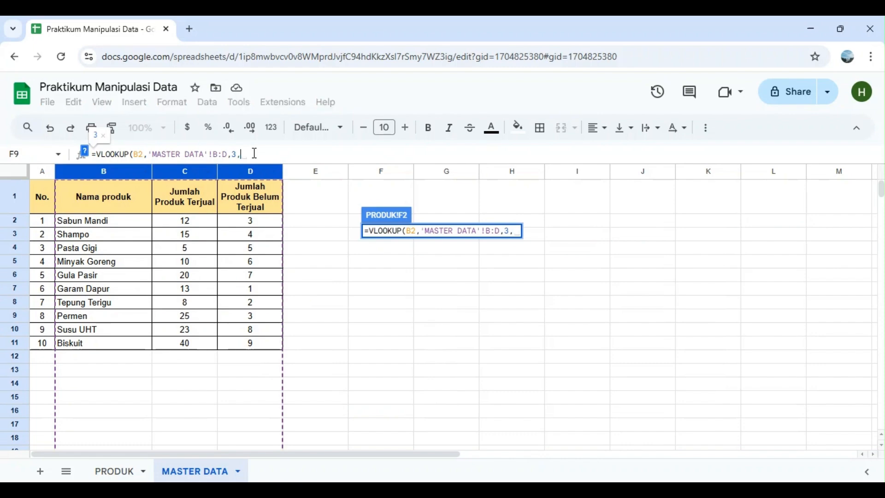
text(false)
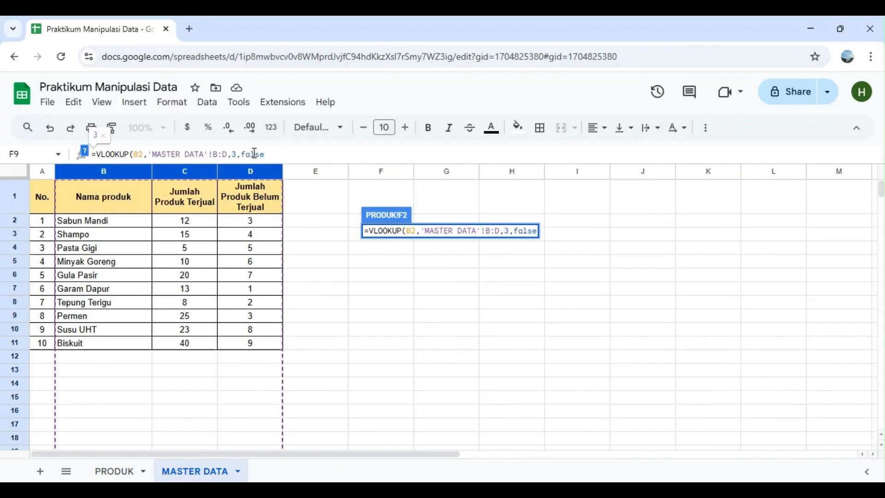
text())
key(Return)
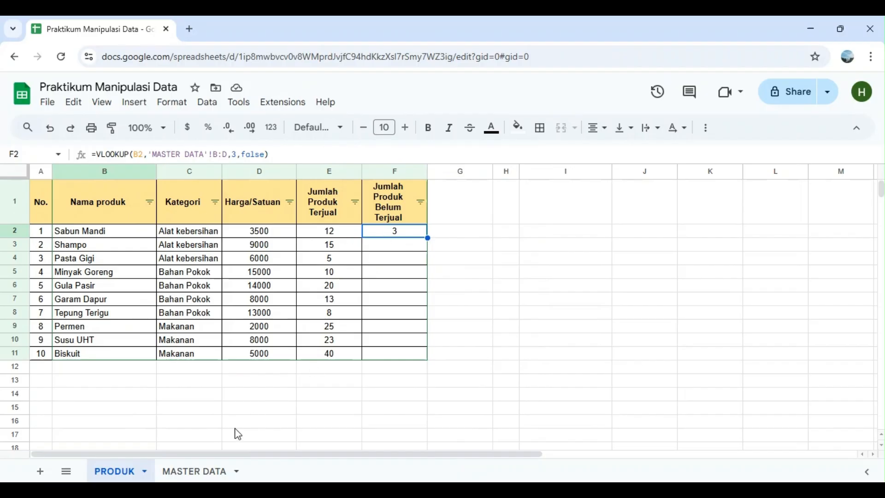
Check Sabun Mandi's unsold quantity against the MASTER DATA sheet and fill the F2 formula down through F11
click(205, 471)
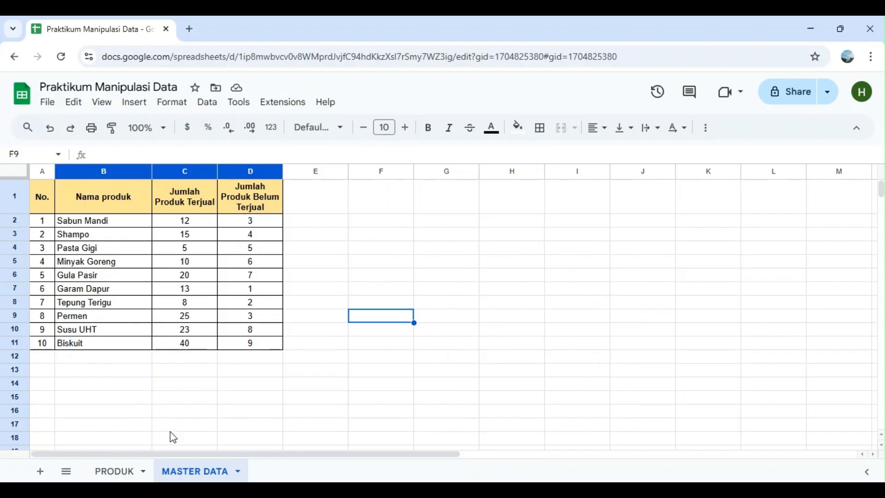
click(121, 470)
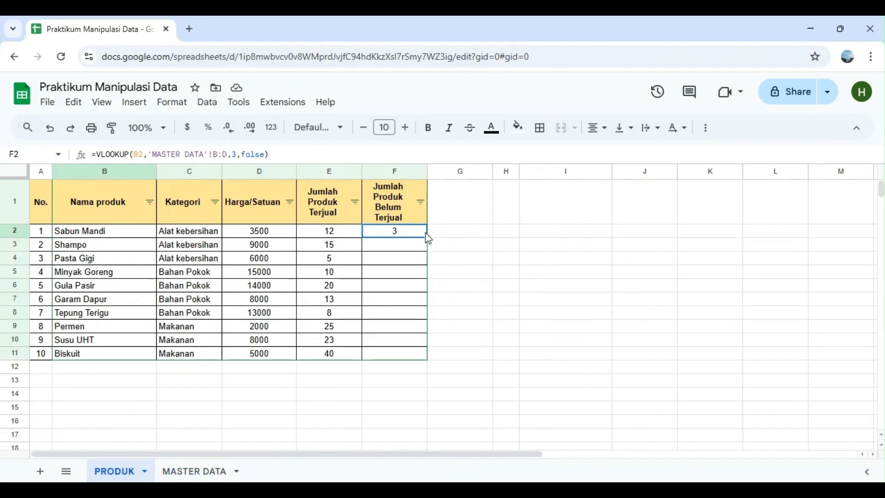
click(419, 232)
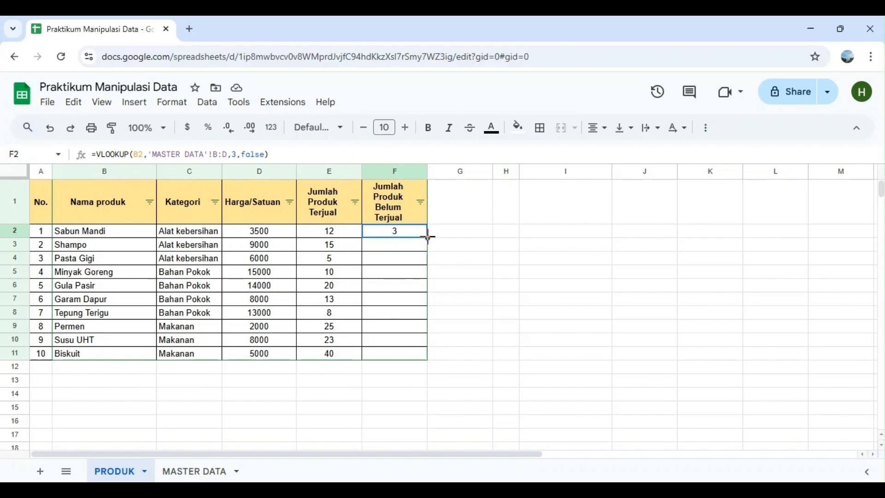
drag(428, 238, 427, 357)
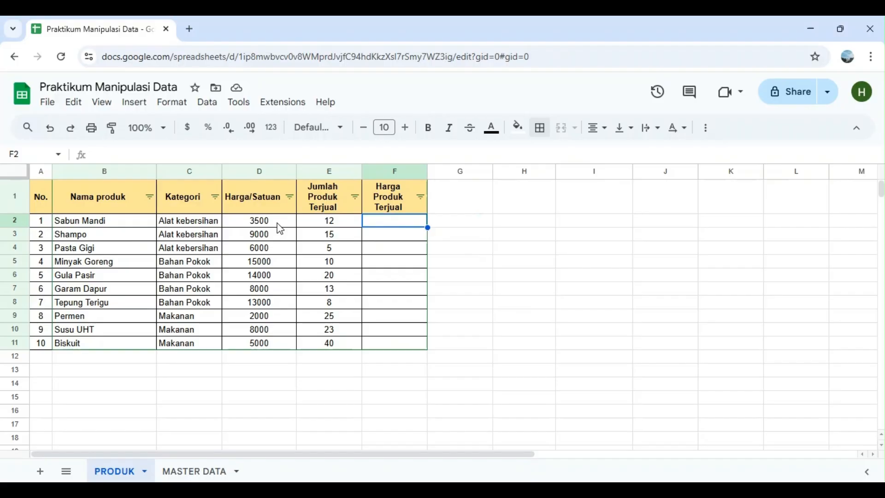
Examine Sabun Mandi's unit price in D2 and its sold quantity formula in E2
click(127, 228)
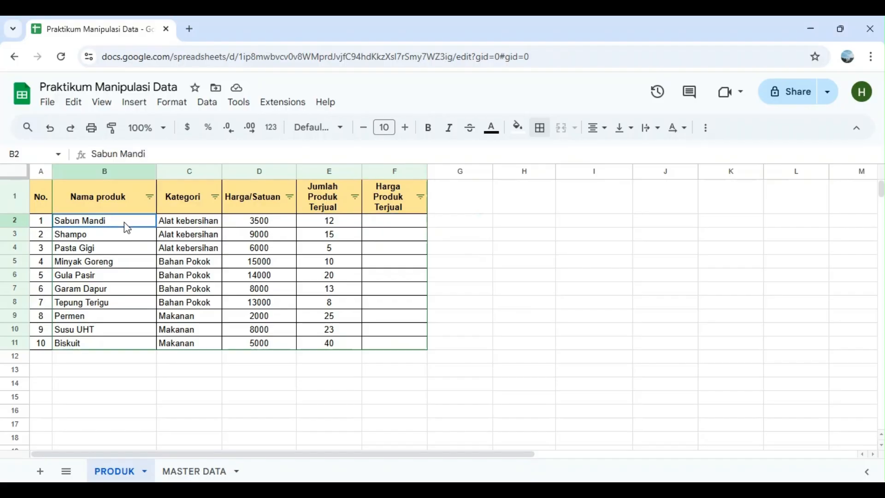
click(273, 228)
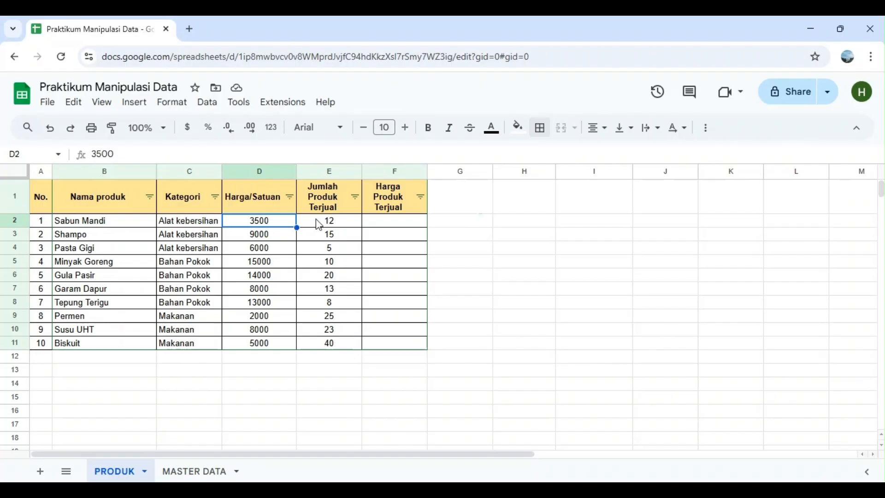
click(336, 225)
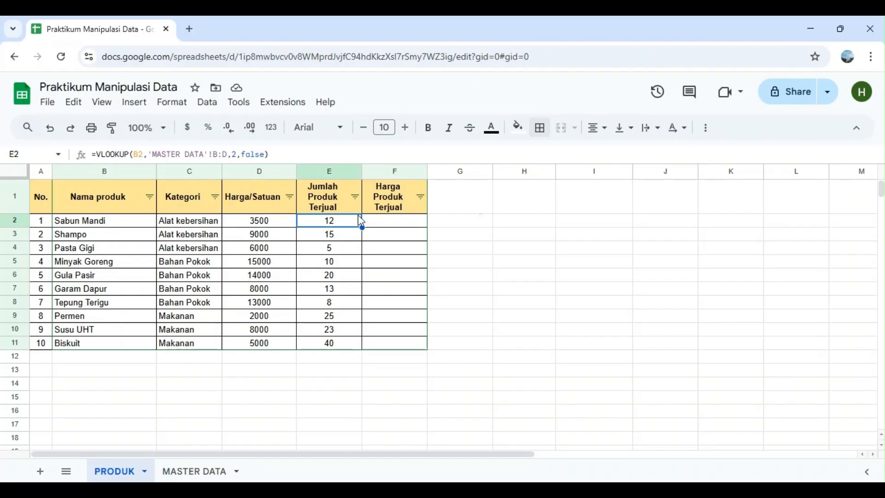
click(394, 224)
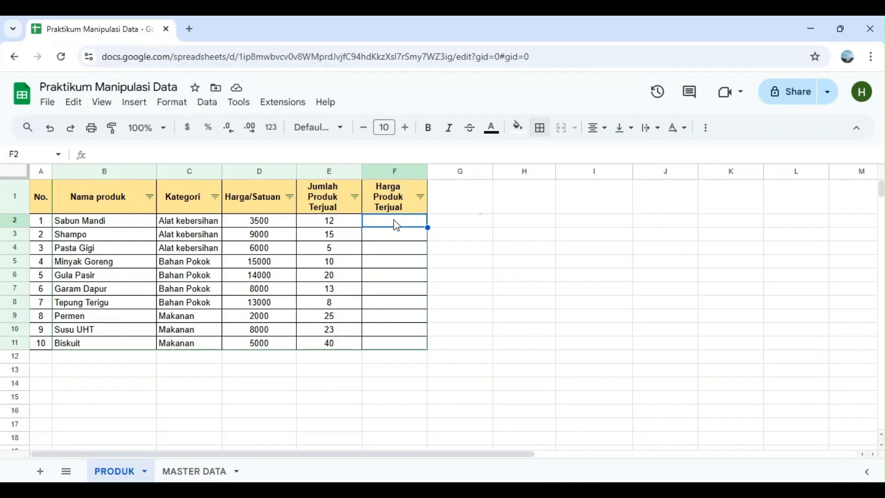
text(=)
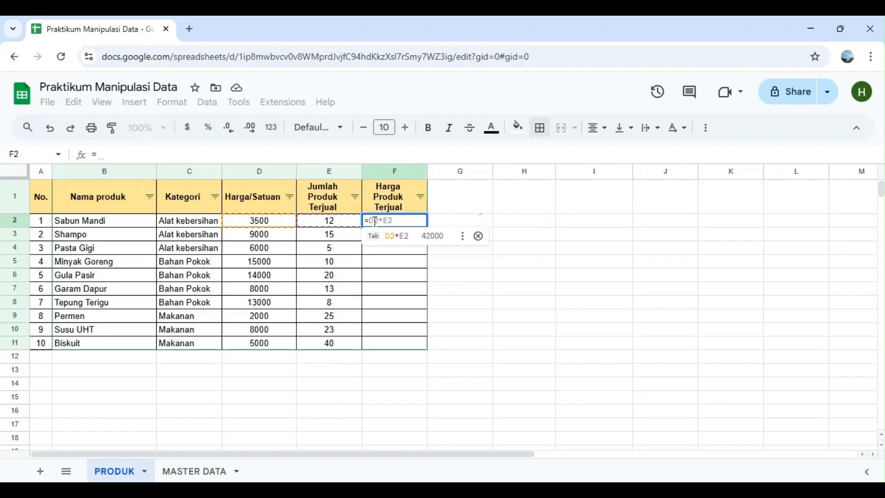
text(D2*E2)
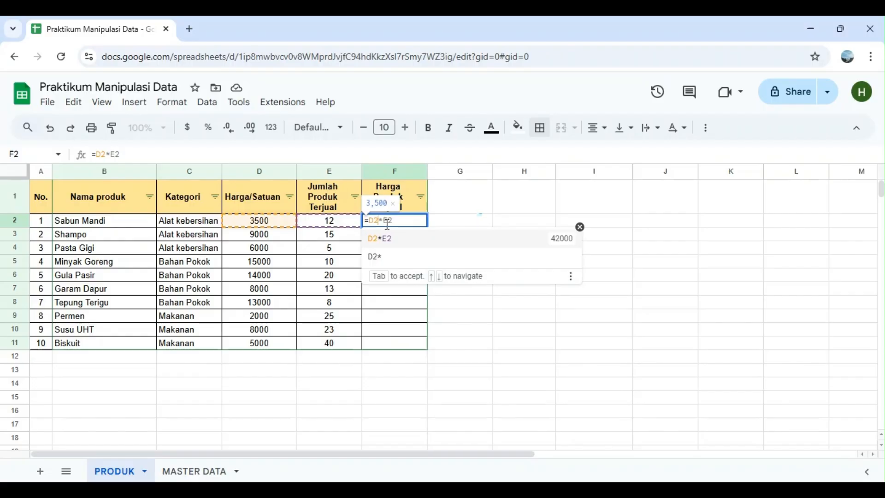
click(386, 221)
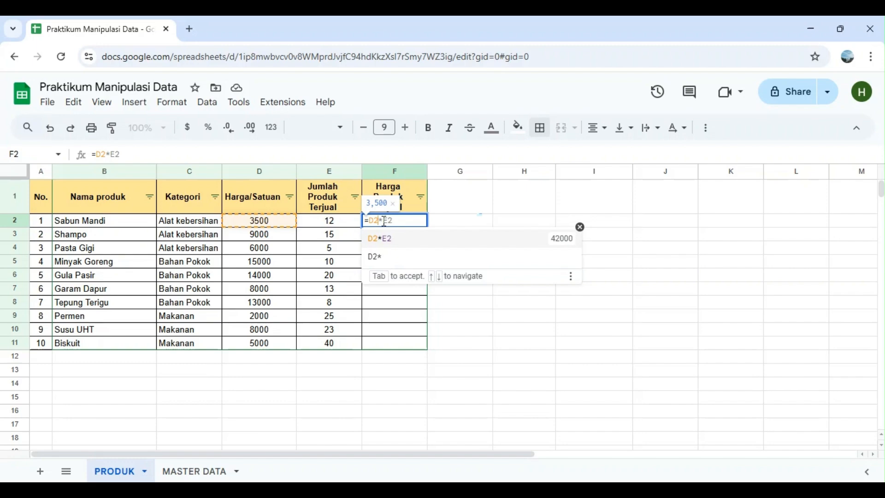
click(340, 226)
key(Delete)
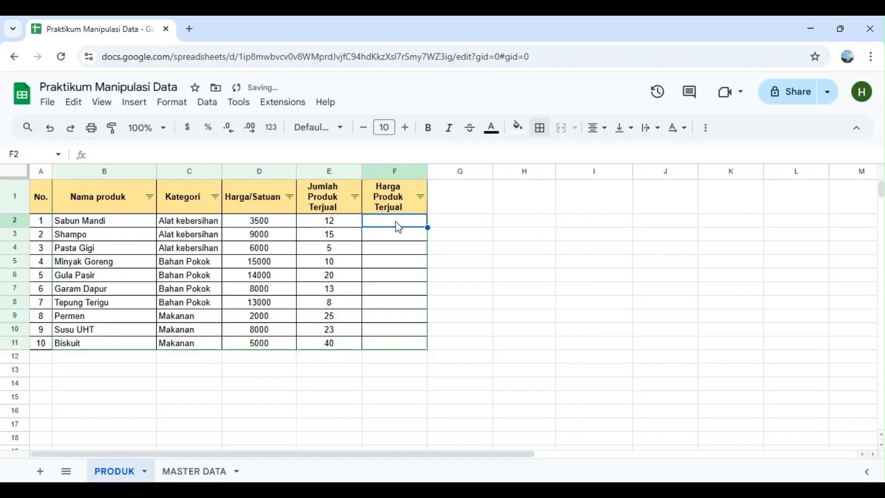
Enter the formula =D2*E2 in F2 to calculate Harga Produk Terjual for Sabun Mandi, and select that cell
text(=)
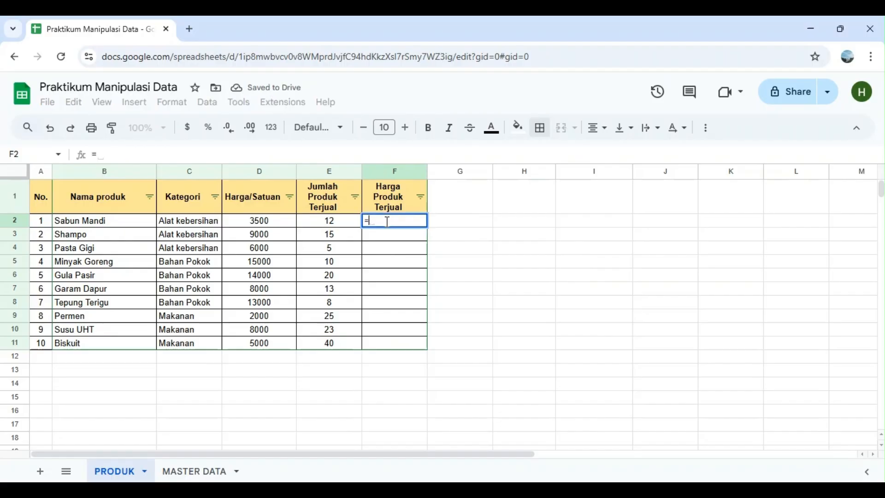
text(d2*)
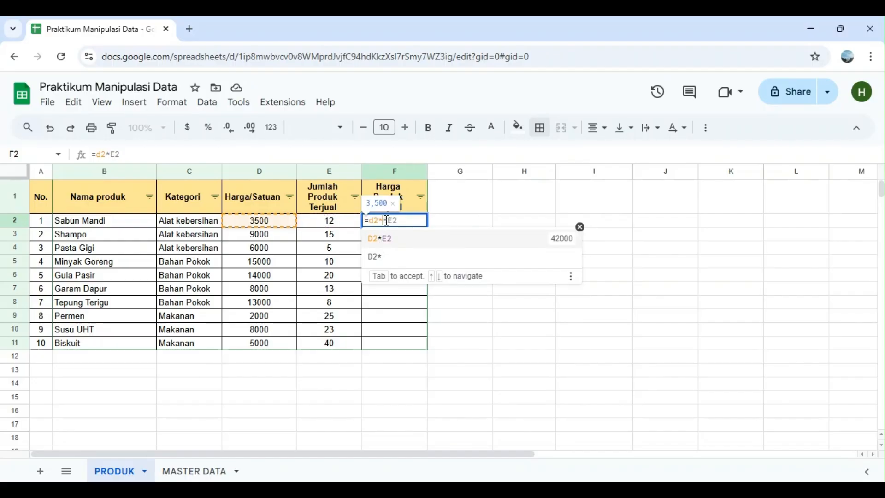
click(386, 220)
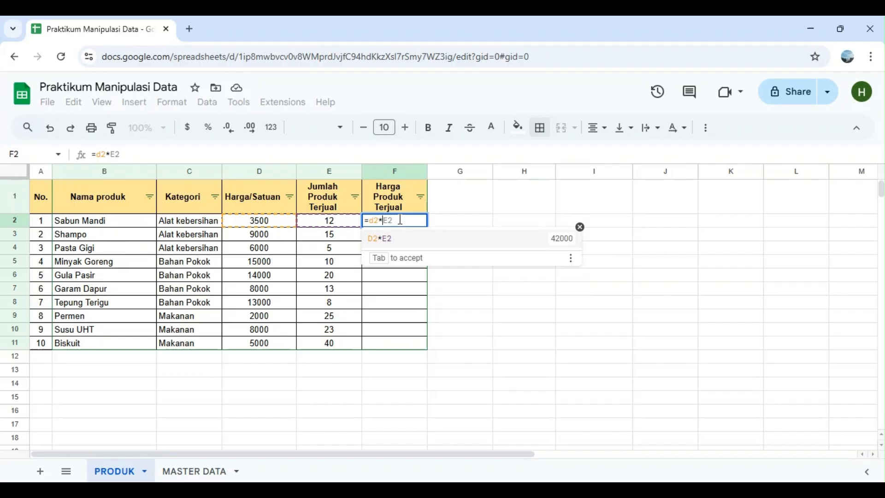
text(e2)
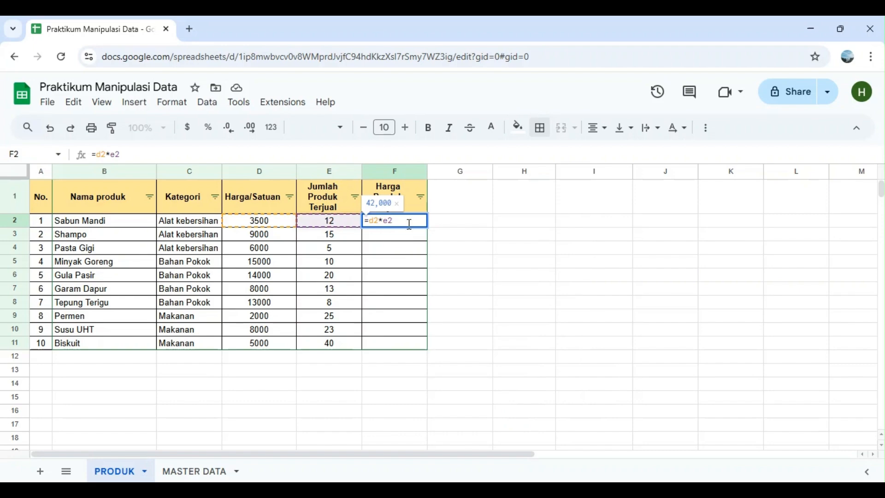
key(Return)
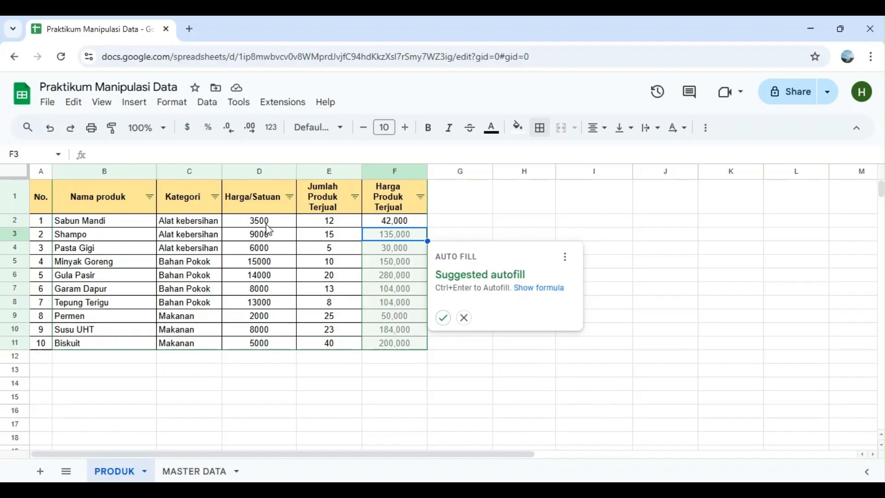
click(400, 223)
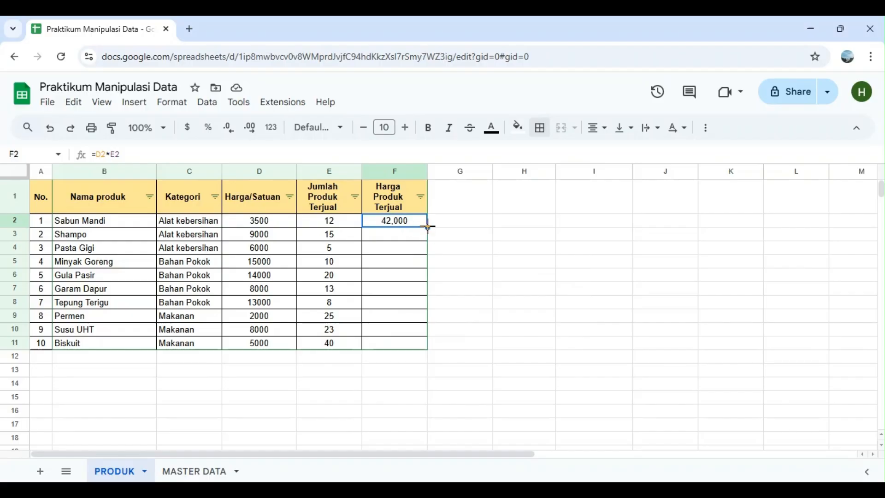
Fill the F2 multiplication formula down through F11 to calculate Harga Produk Terjual for every product
drag(428, 226, 432, 352)
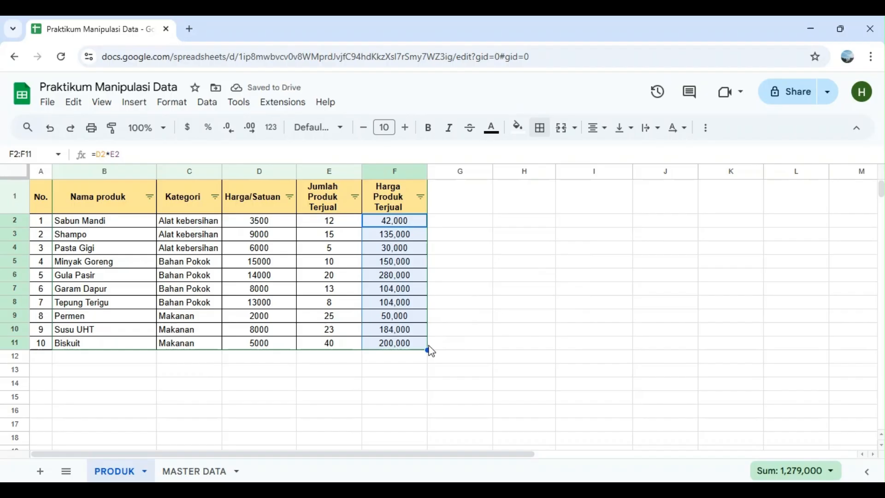
click(414, 223)
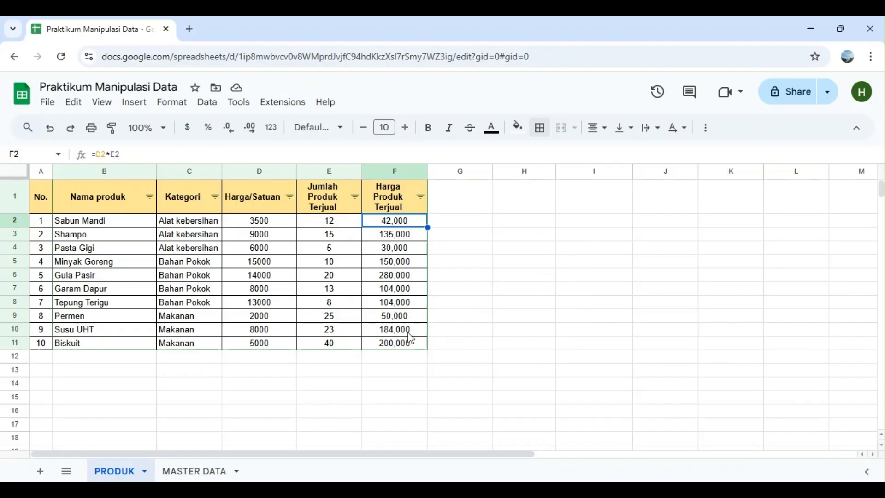
click(410, 362)
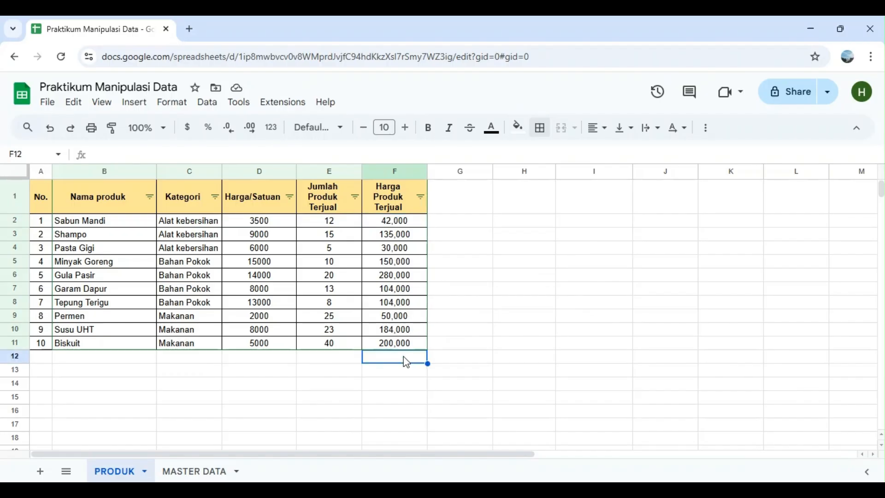
click(404, 222)
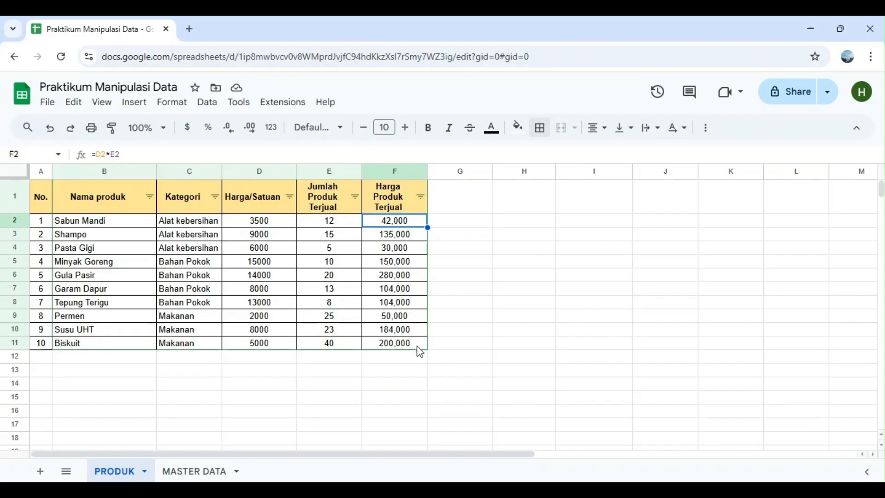
Enter the label Total Keseluruhan in cell B12, below the last product name
click(93, 360)
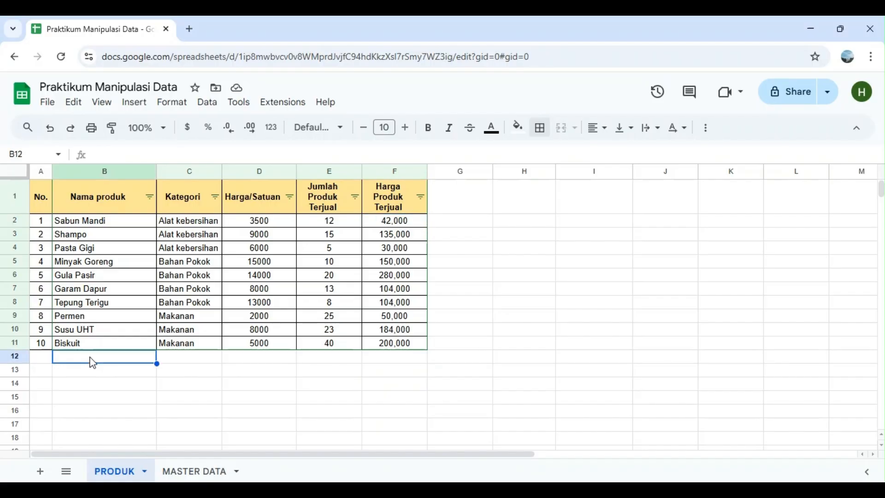
text(T)
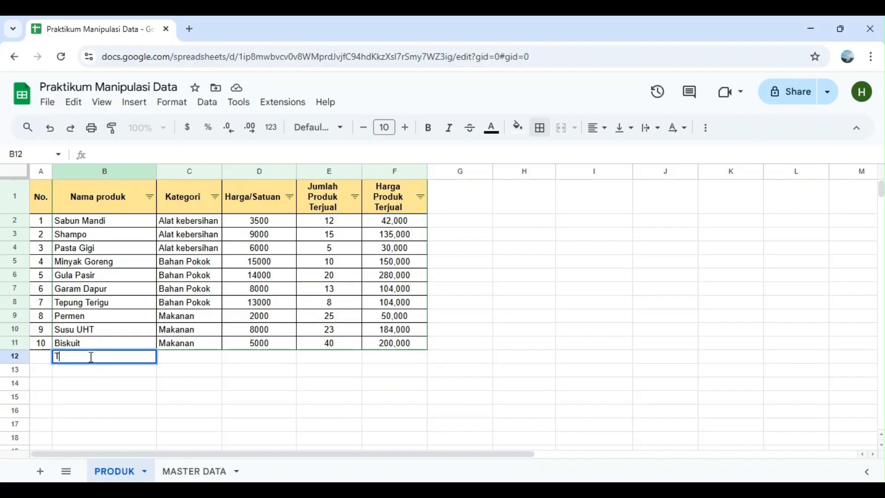
text(otal Pendapata)
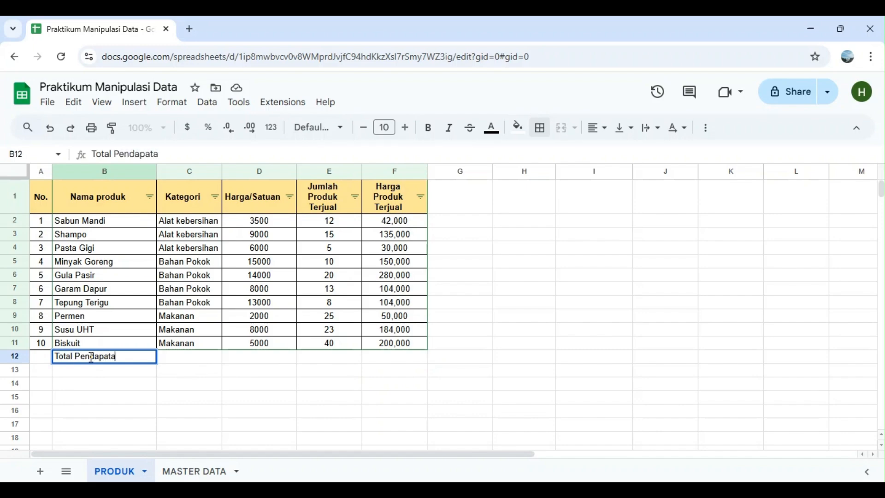
text(n Kes)
key(BackSpace)
key(BackSpace)
key(BackSpace)
key(BackSpace)
key(BackSpace)
key(BackSpace)
key(BackSpace)
key(BackSpace)
key(BackSpace)
key(BackSpace)
key(BackSpace)
key(BackSpace)
key(BackSpace)
key(BackSpace)
text(KESE)
key(BackSpace)
key(BackSpace)
key(BackSpace)
text(eseluruhan)
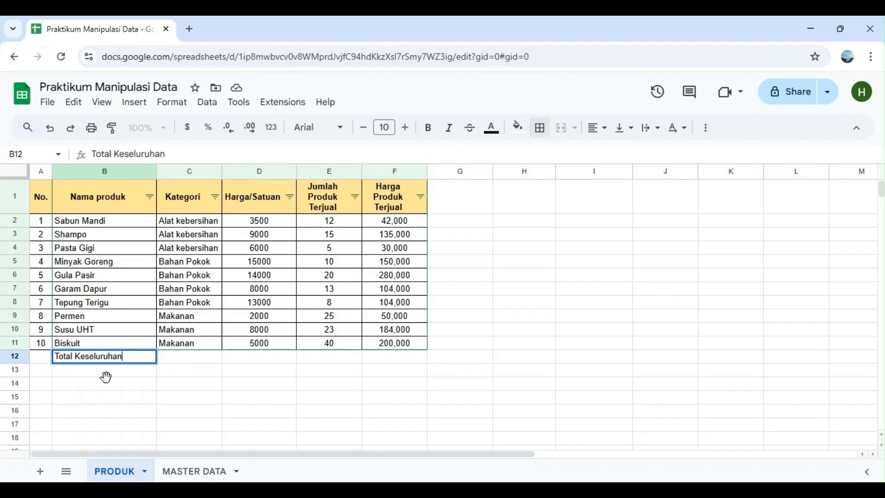
Apply all borders to the total row, cells A12:F12
click(43, 358)
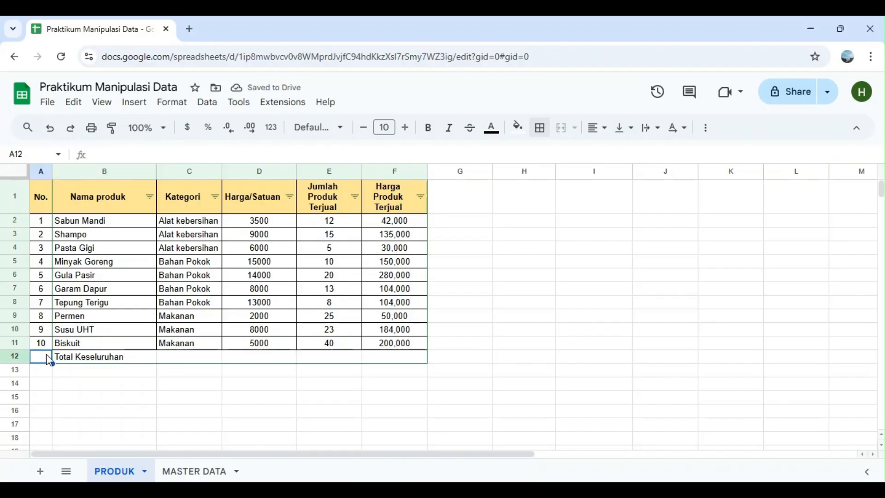
drag(254, 361, 376, 364)
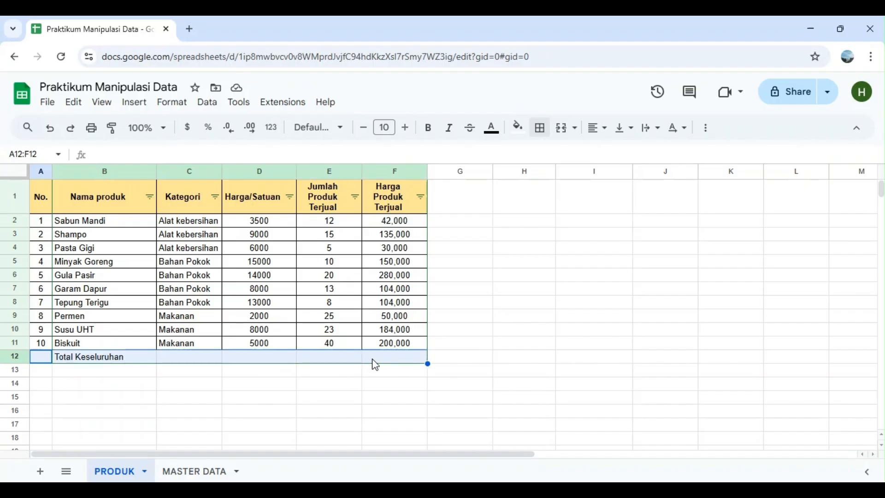
click(541, 129)
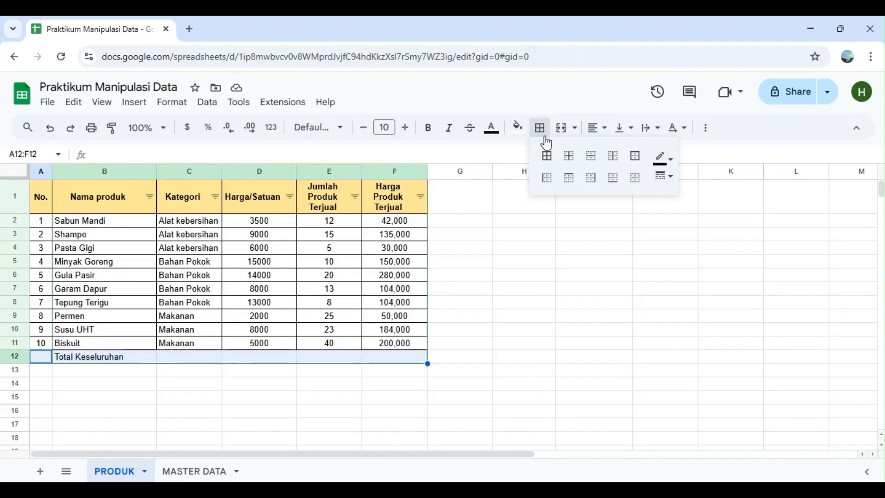
click(548, 158)
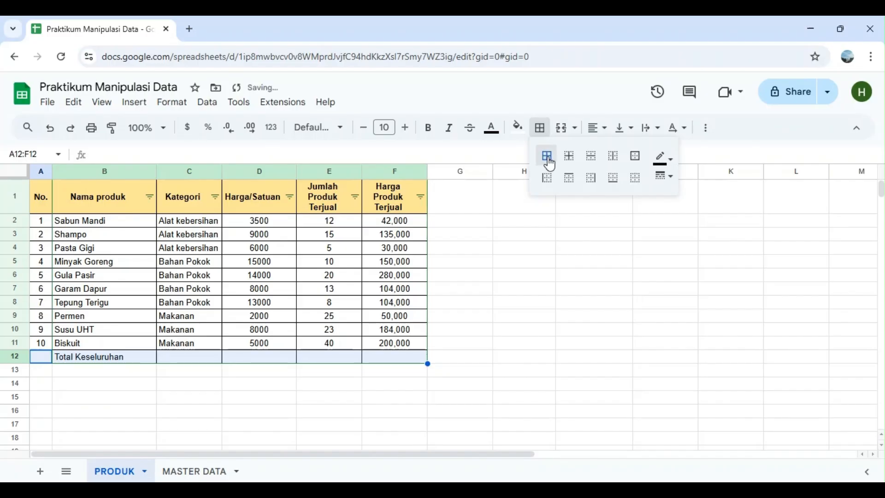
click(491, 348)
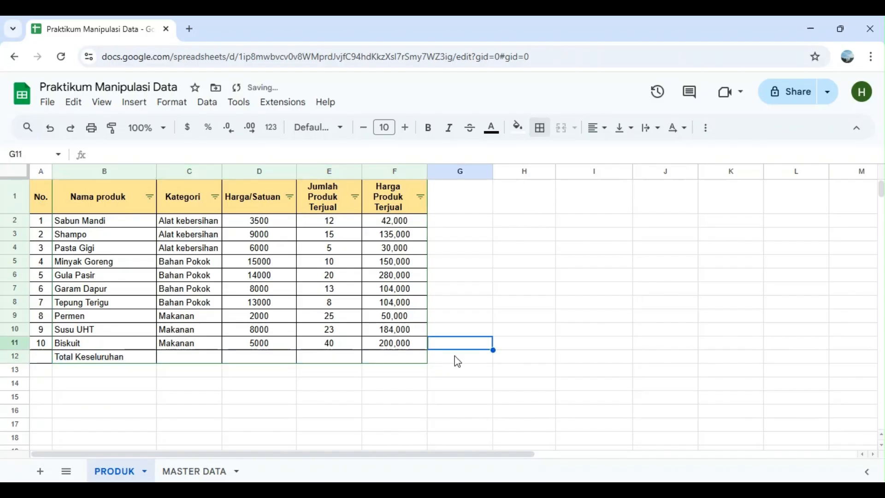
Try to merge cells A12:E12 in the total row
click(50, 359)
drag(50, 360, 323, 361)
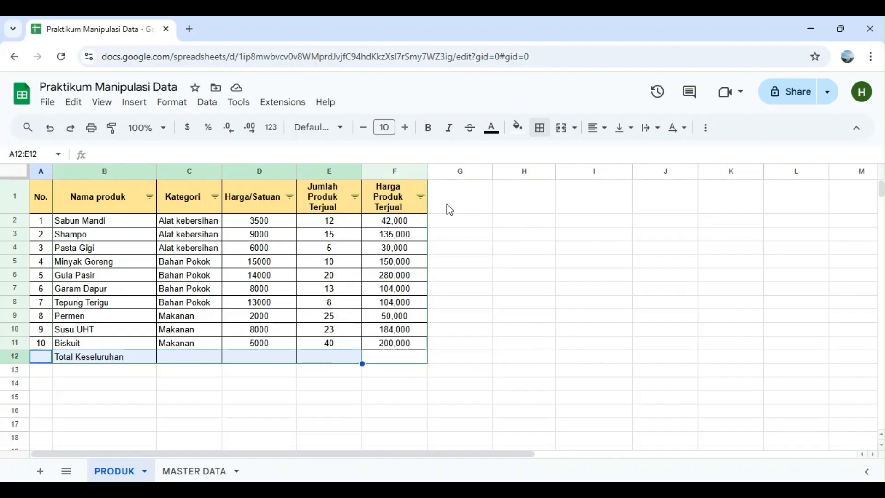
click(562, 131)
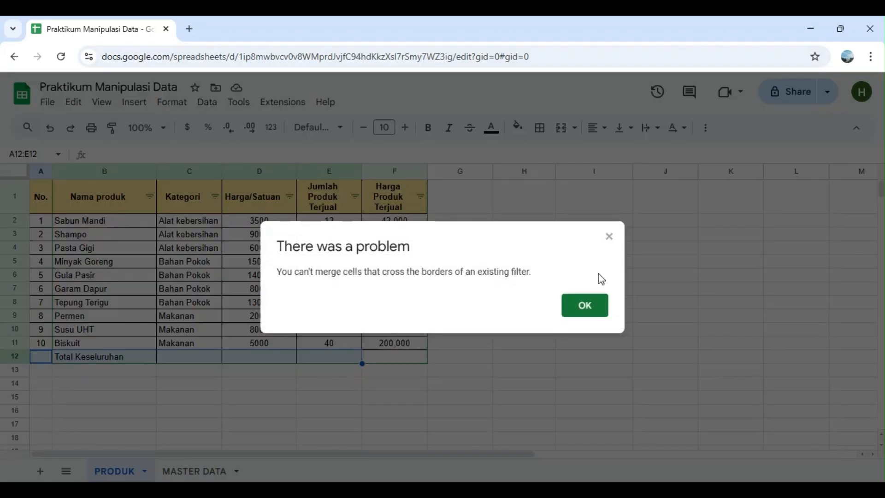
click(594, 310)
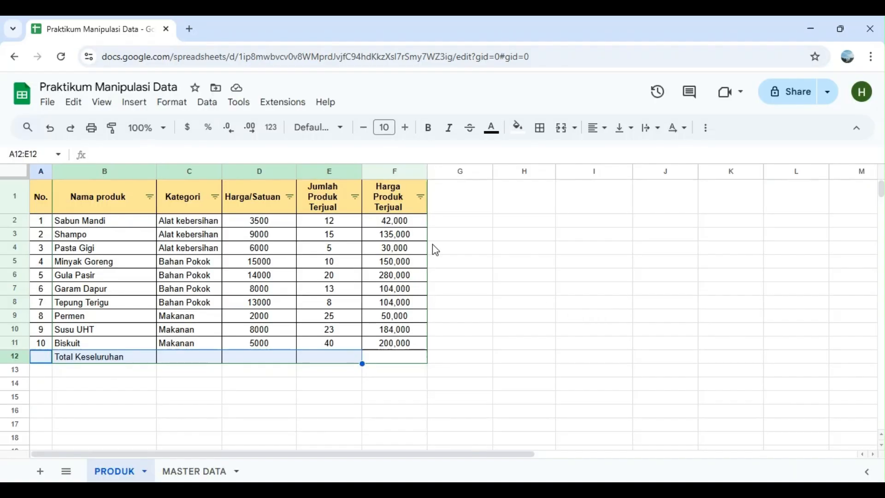
click(205, 390)
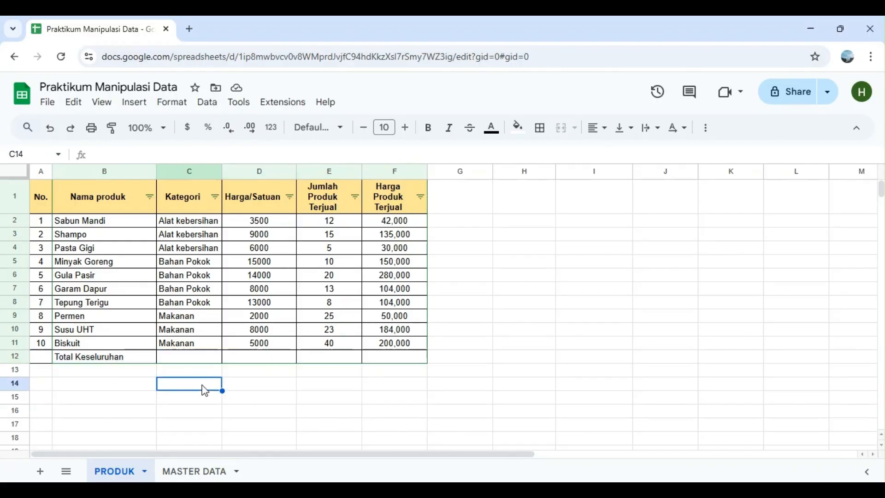
Make the Total Keseluruhan label in B12 bold
click(137, 356)
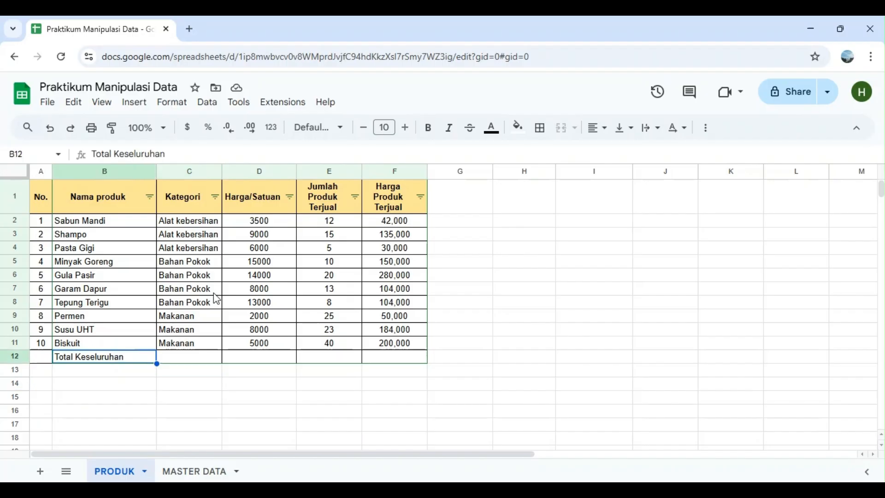
click(429, 127)
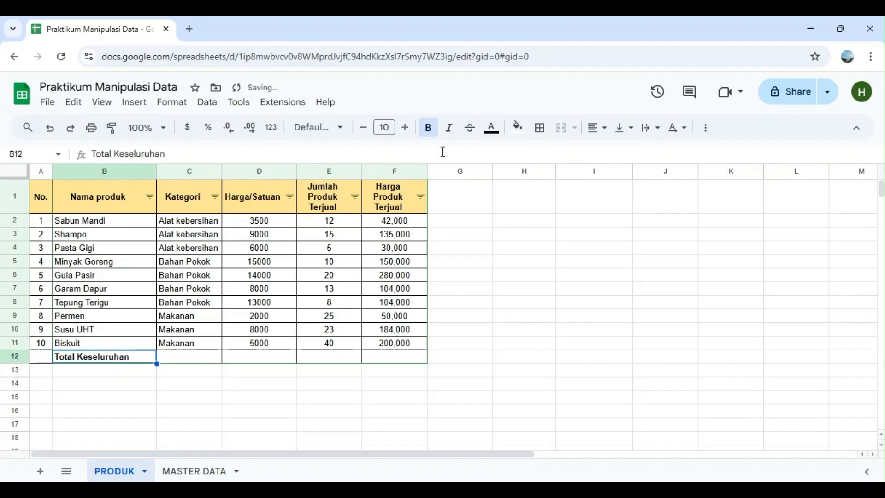
click(421, 383)
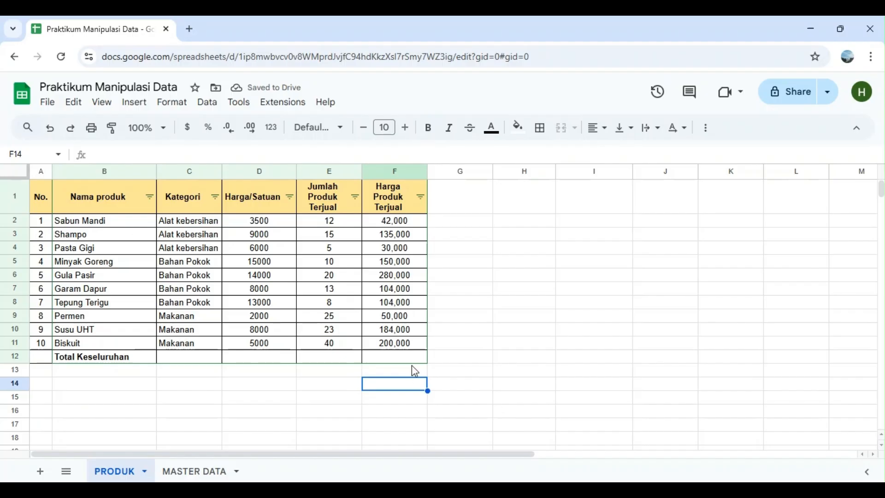
Enter a SUM formula over F2:F11 in F12 to total Harga Produk Terjual, and select that cell
click(401, 347)
click(408, 361)
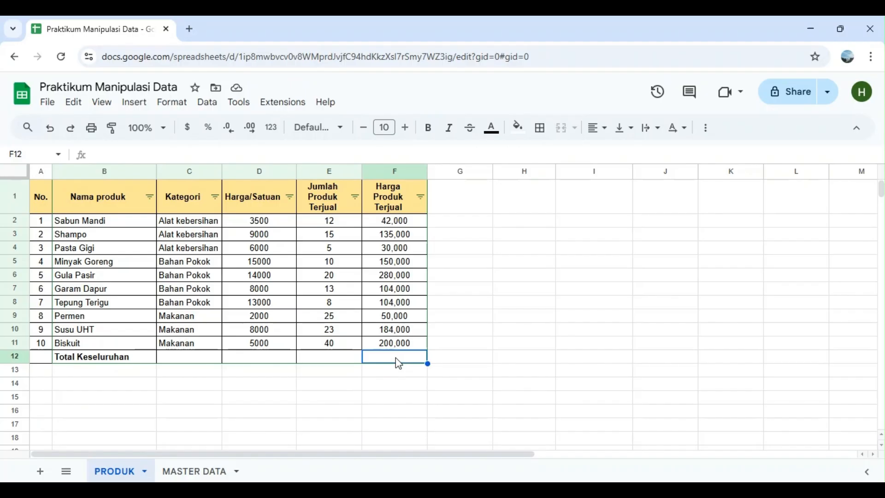
text(=)
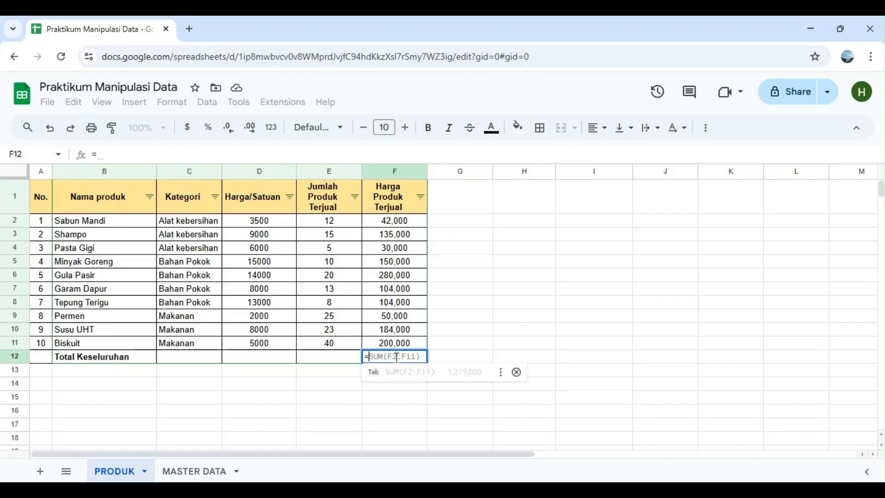
text(sum(F2:F11)
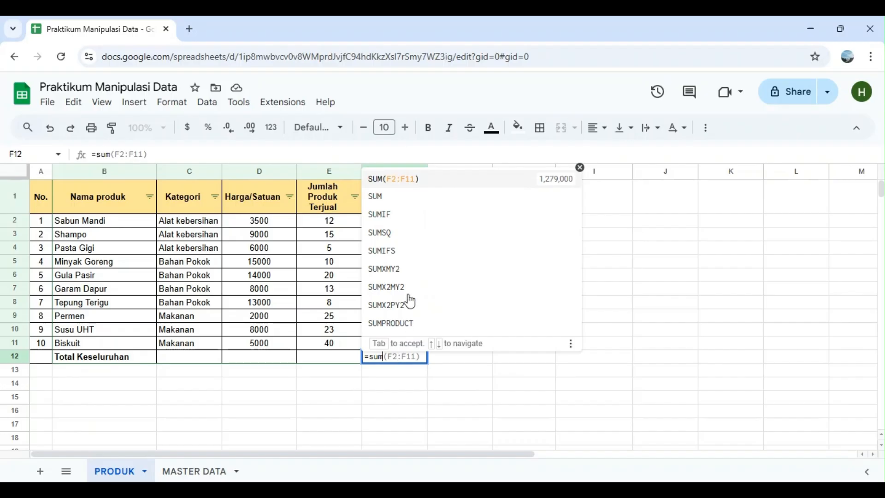
click(424, 196)
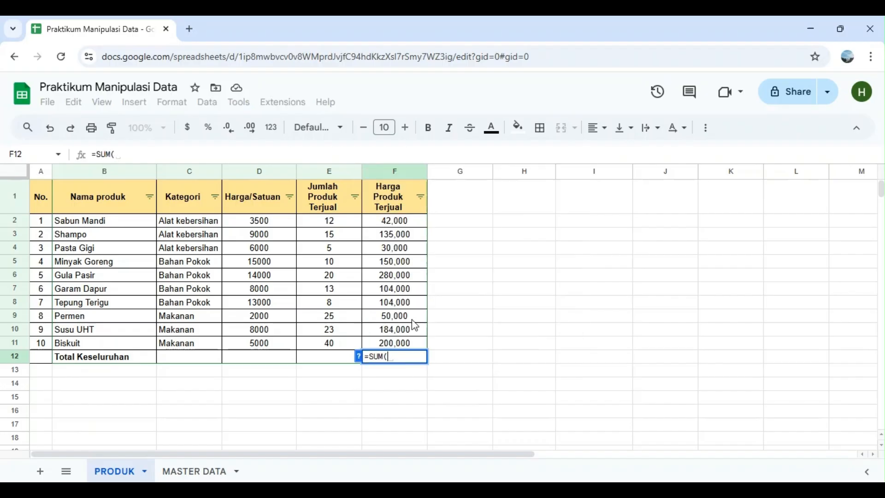
click(412, 225)
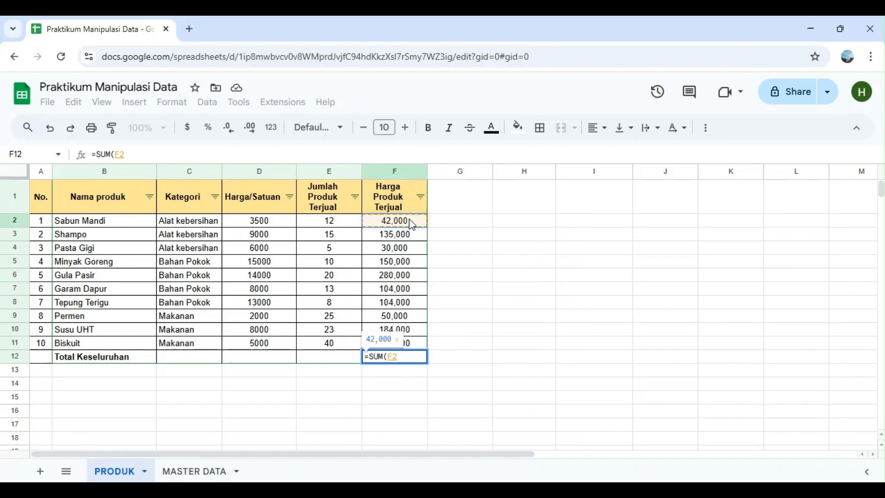
drag(412, 229, 423, 344)
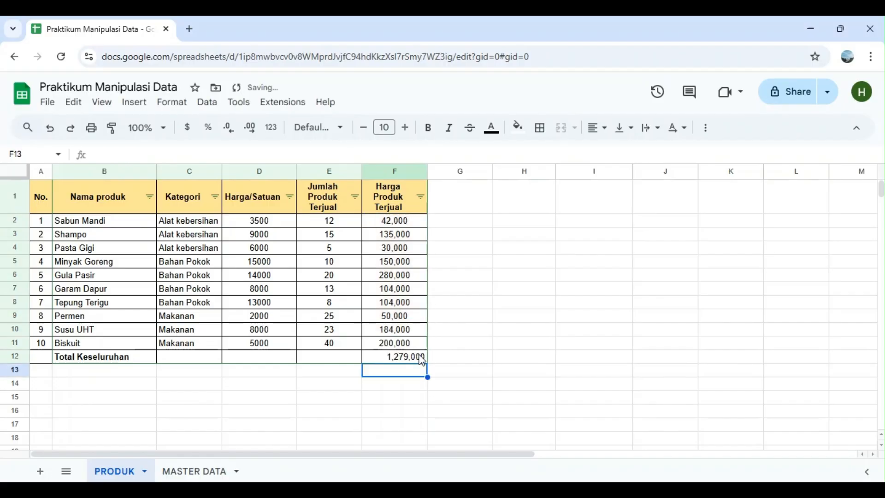
click(421, 361)
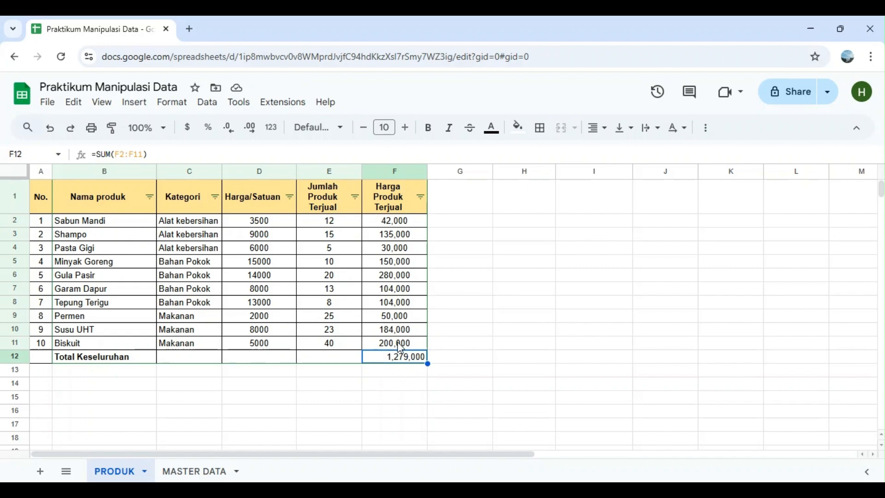
click(484, 236)
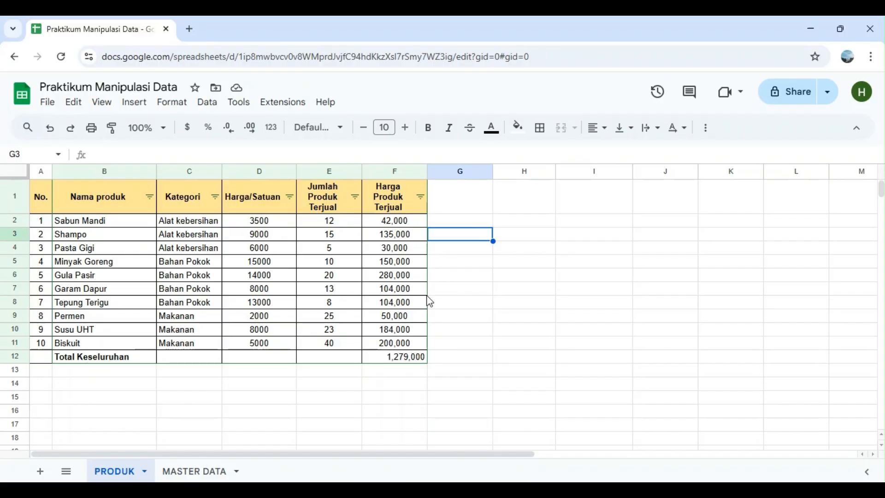
click(337, 393)
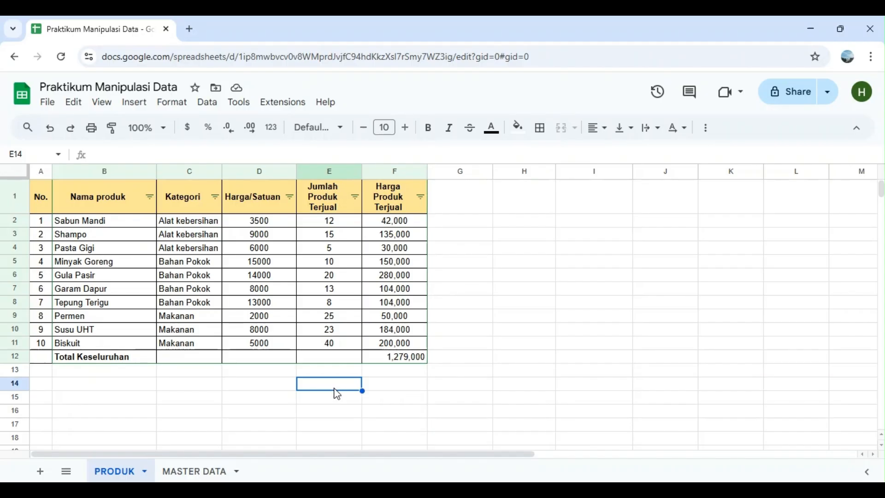
click(405, 346)
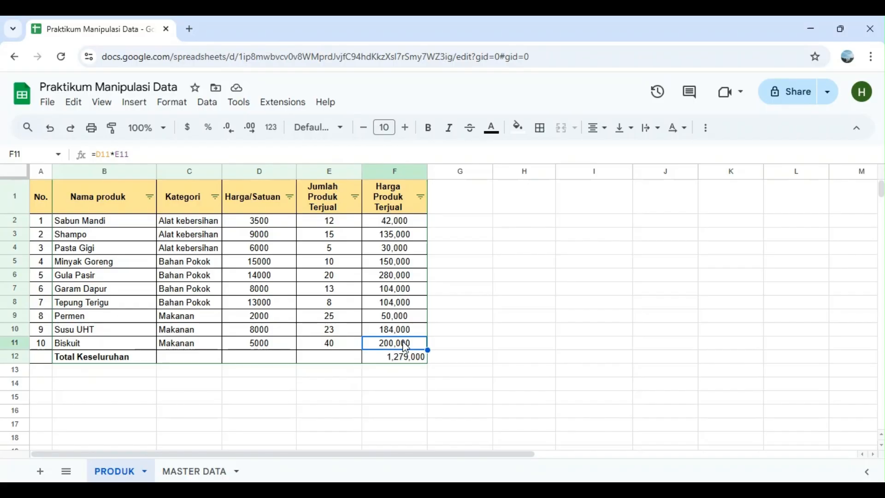
click(413, 278)
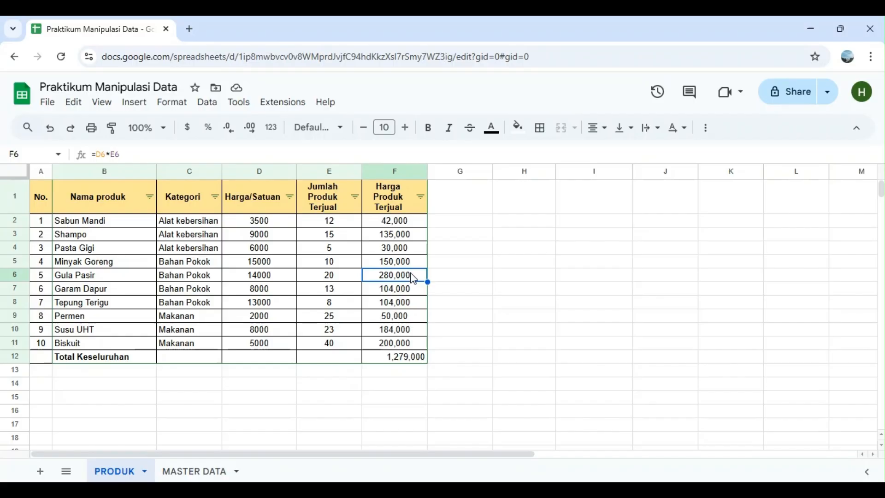
click(395, 403)
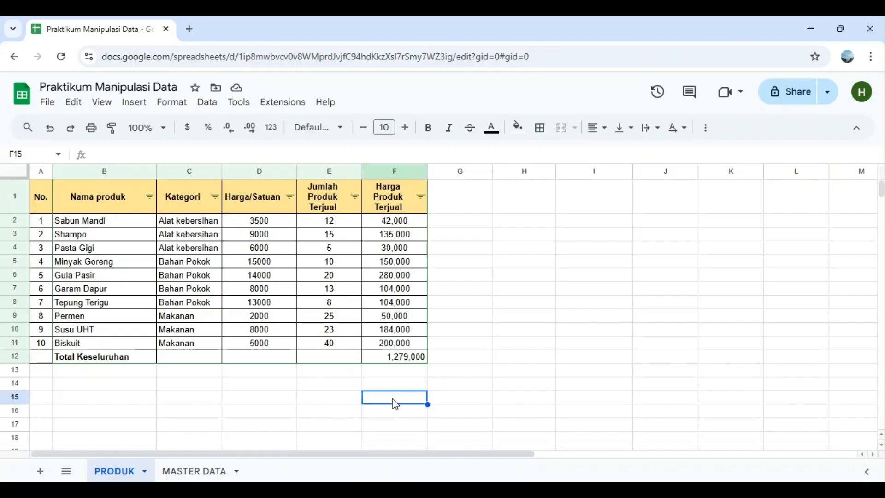
scroll(394, 404, down, 3)
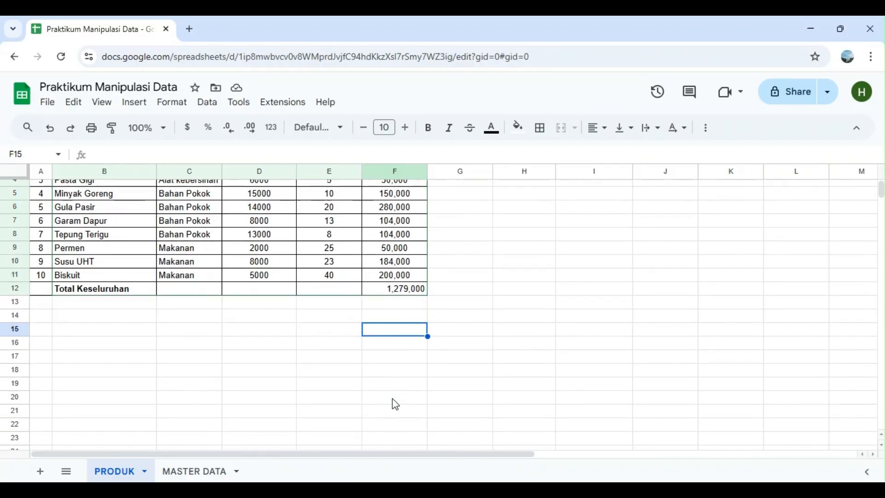
scroll(392, 403, up, 3)
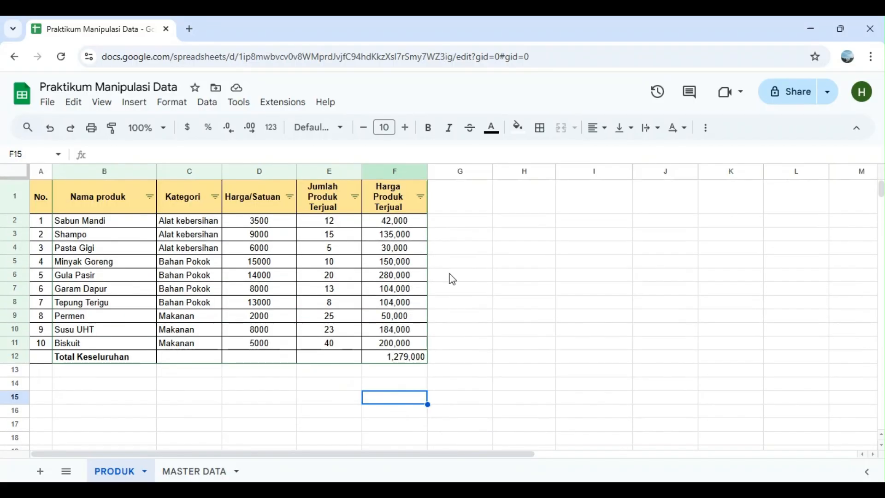
click(516, 252)
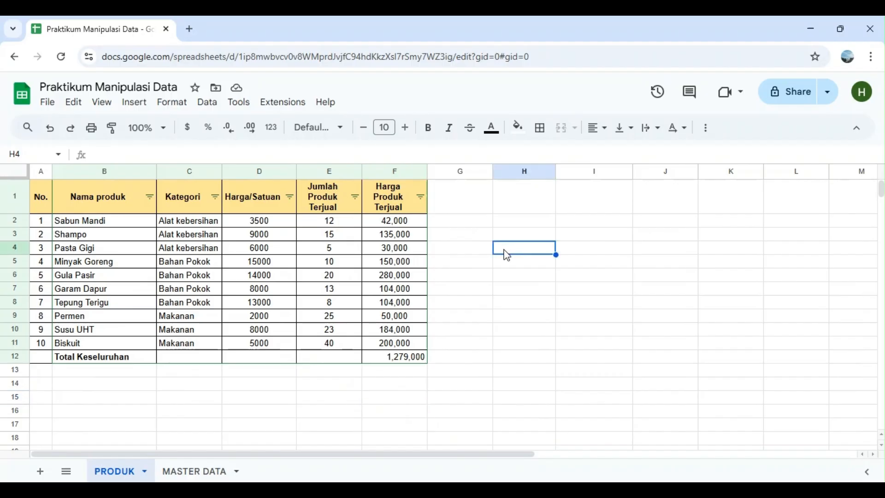
Enter the label Harga Tertinggi in cell H4, beside the product table
text(Ha)
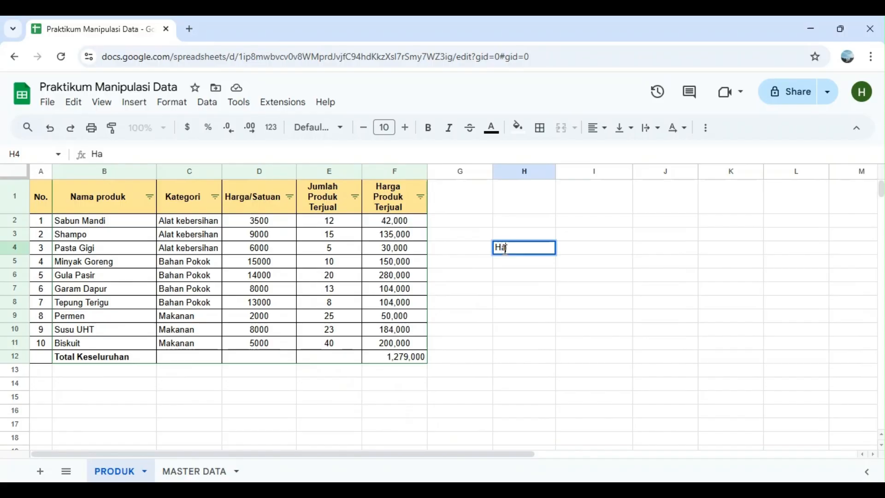
text(rga Tertinggi)
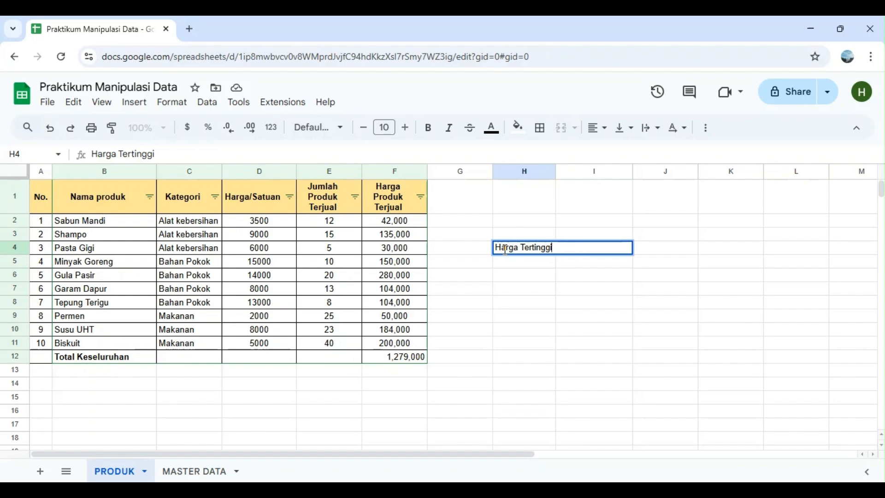
click(559, 279)
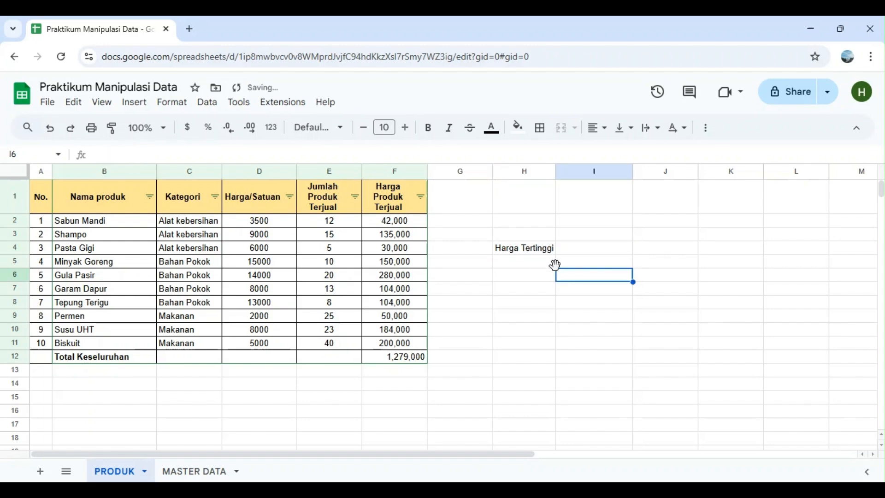
Enter the label Harga Terendah in cell H5 and widen column H slightly to fit it
click(535, 259)
text(Haraf)
key(BackSpace)
key(BackSpace)
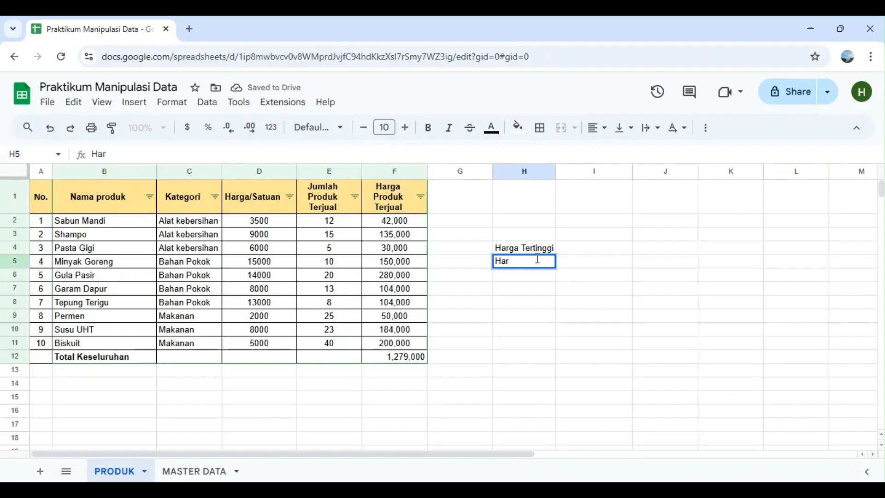
text(ga Terendah)
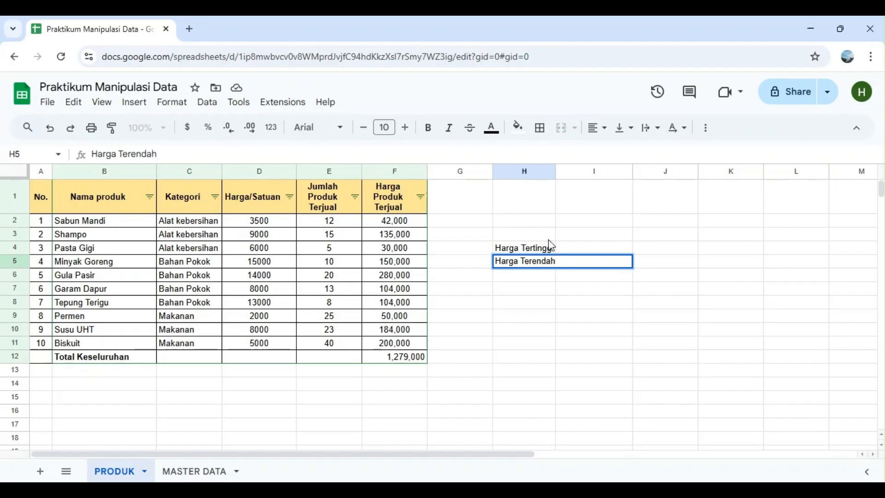
drag(560, 173, 560, 173)
Enter a MAX formula over F2:F11 in I4 to find the highest Harga Produk Terjual, and select that cell
click(590, 250)
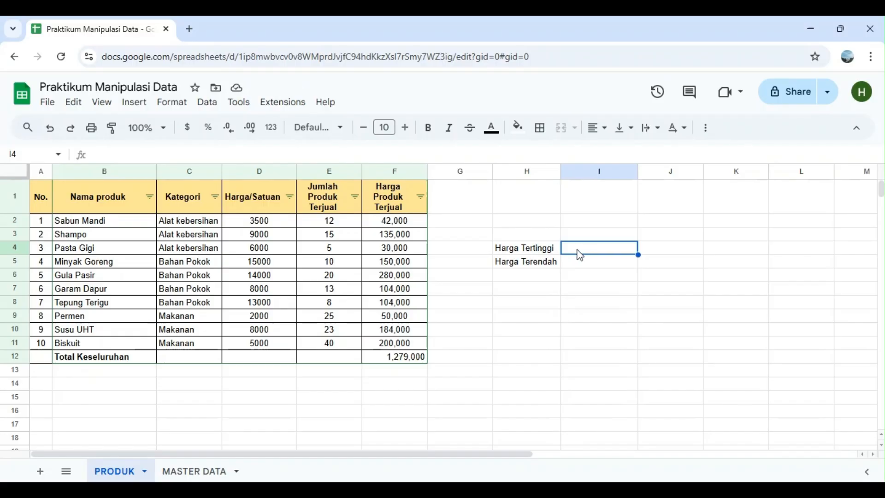
text(=)
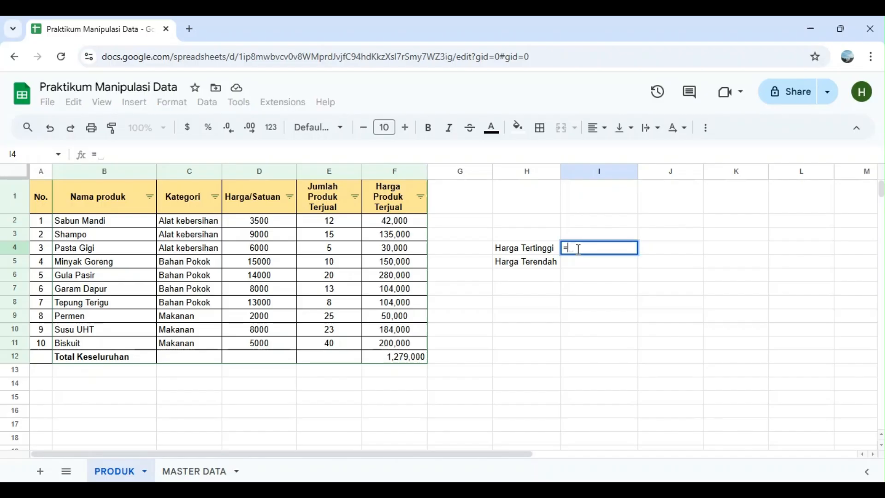
text(max)
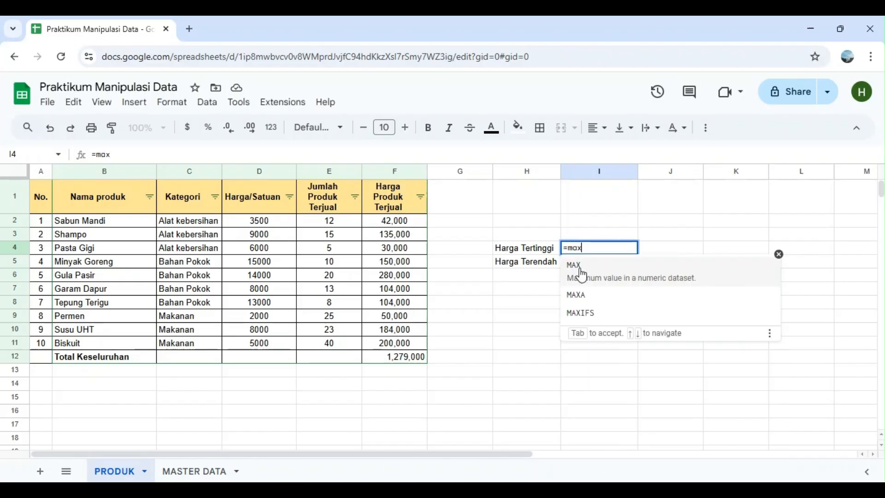
click(580, 270)
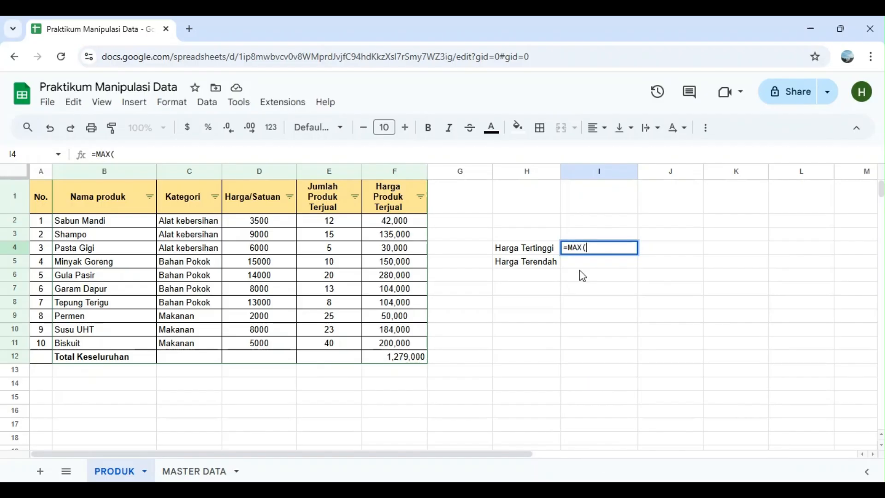
click(414, 218)
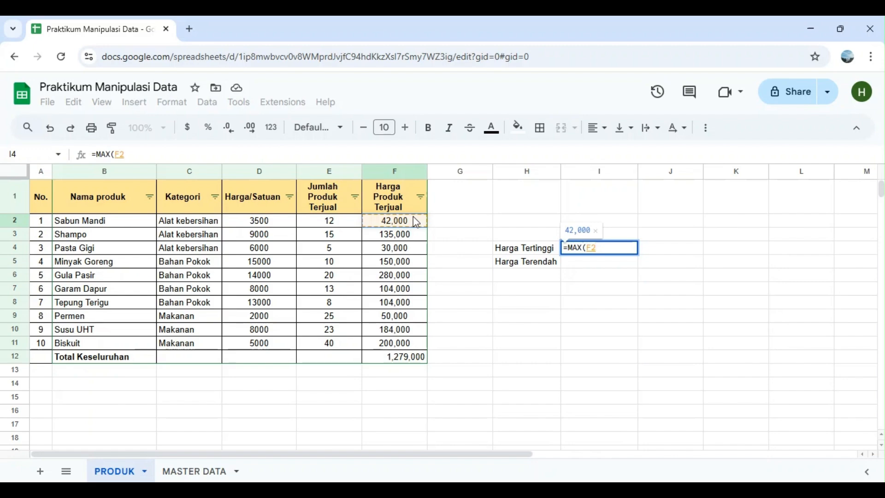
drag(415, 221, 415, 344)
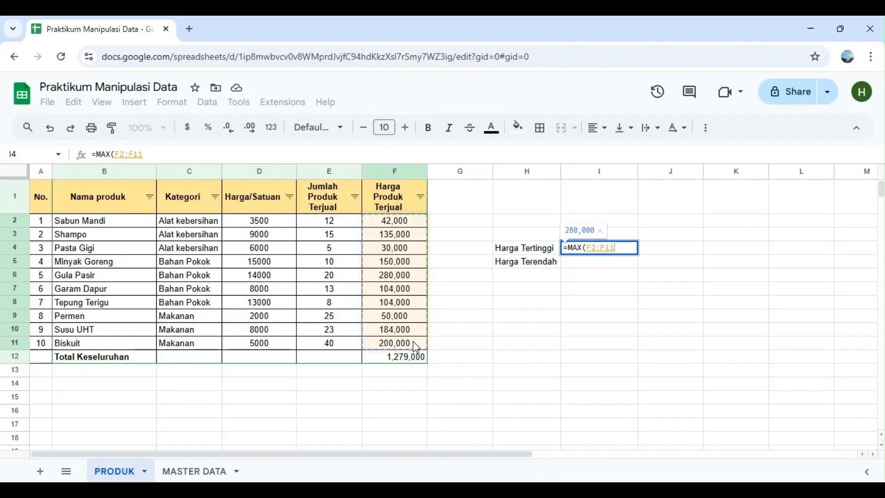
key(Return)
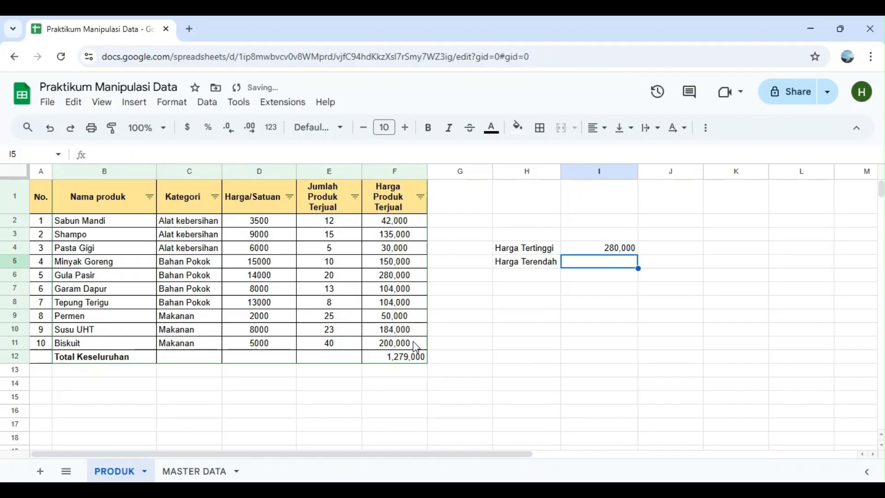
click(619, 251)
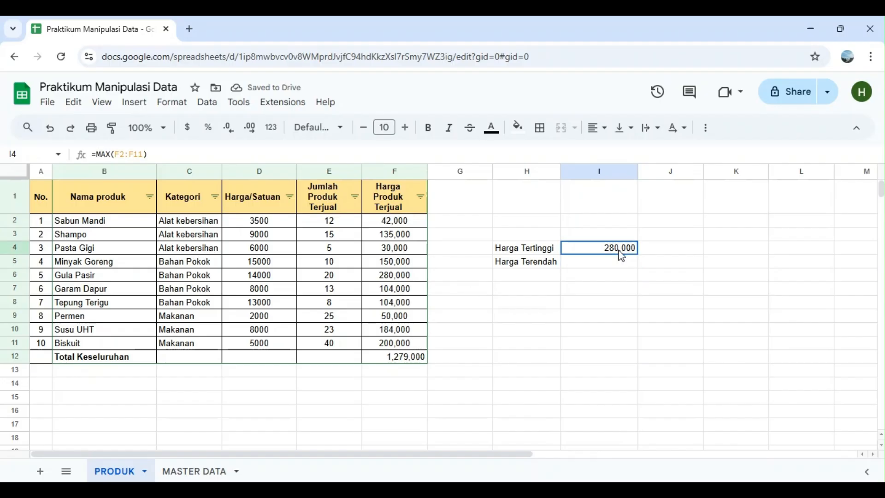
Enter the product name Gula Pasir in J4, beside the highest price
click(655, 254)
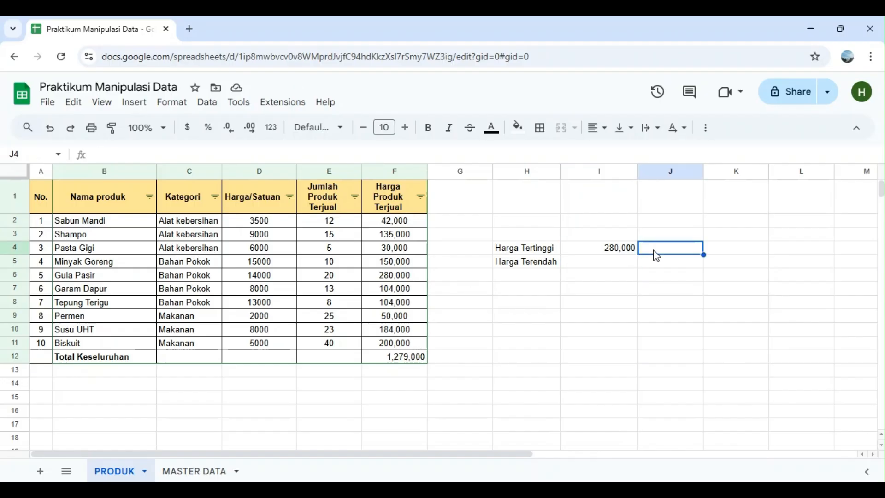
text(gu)
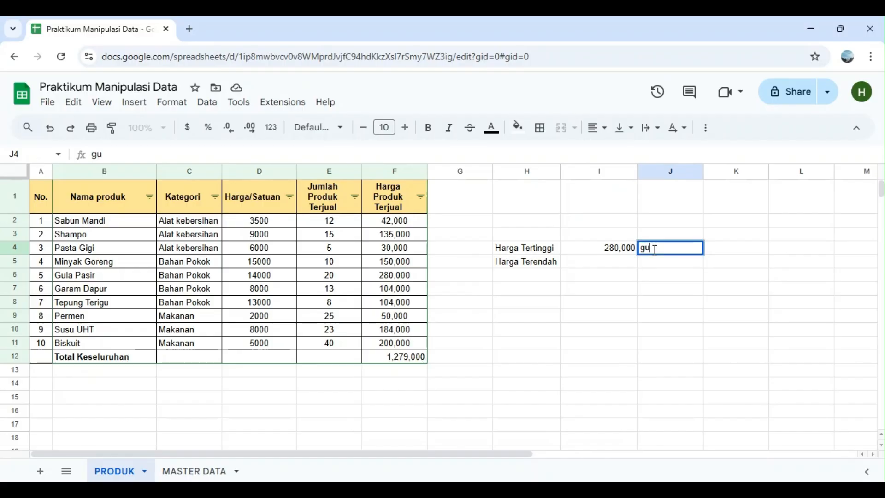
key(BackSpace)
key(BackSpace)
text(Gu)
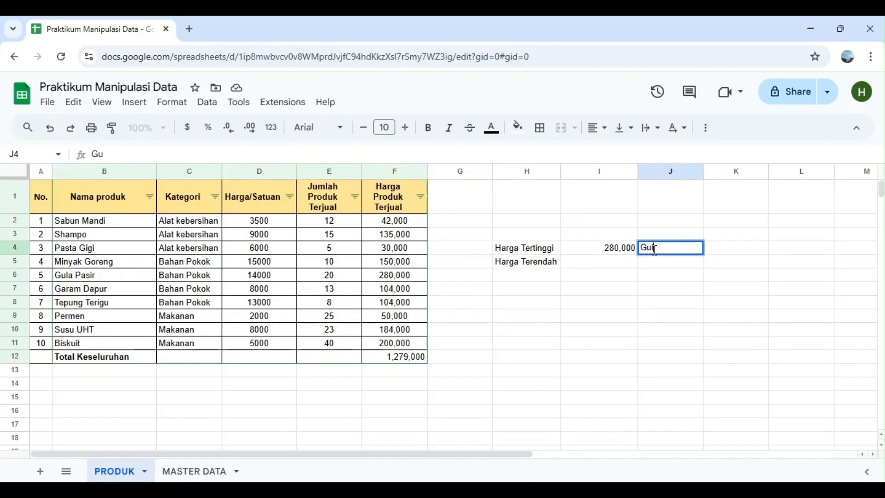
text(la Pasir)
Enter a MIN formula over F2:F11 in I5 to find the lowest Harga Produk Terjual, and select that cell
click(617, 269)
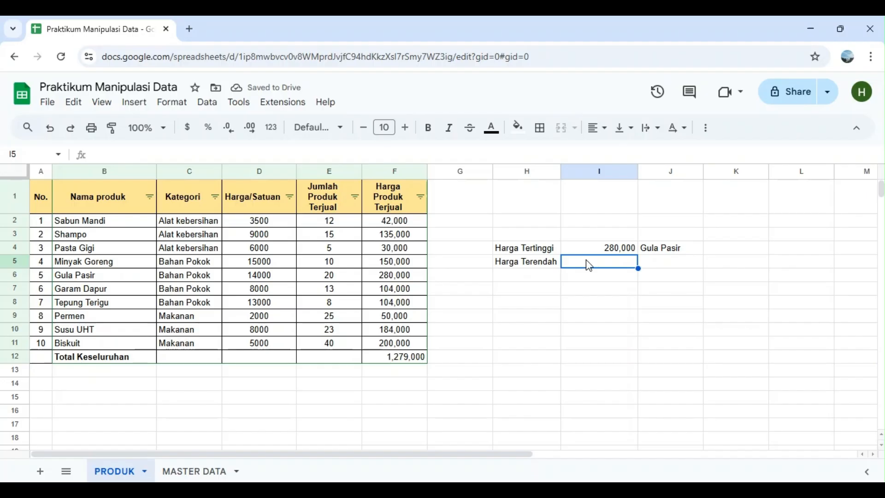
text(=)
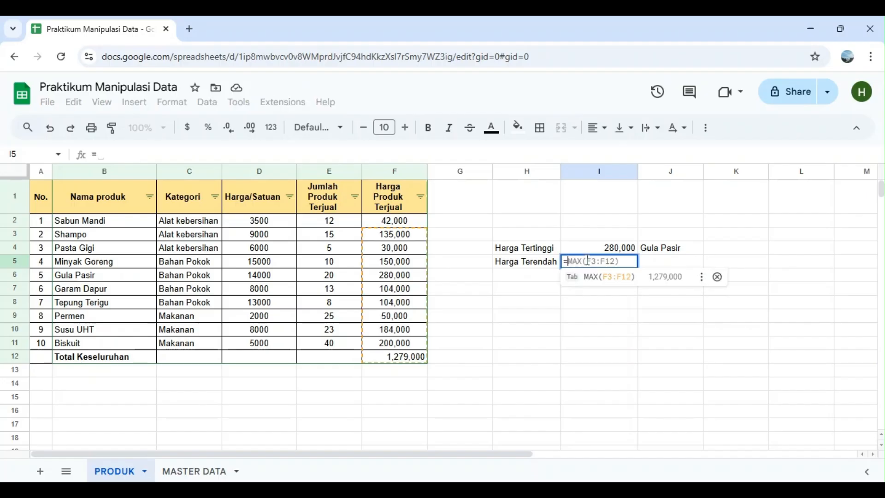
text(min)
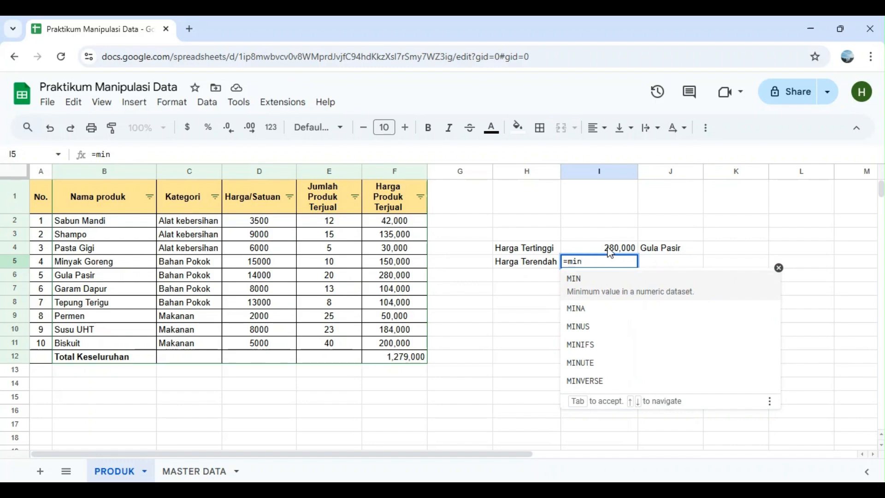
click(602, 295)
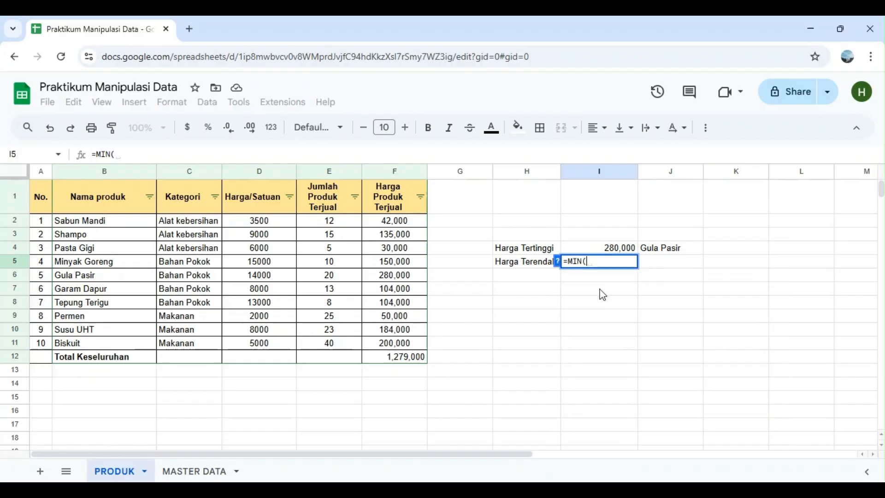
click(404, 225)
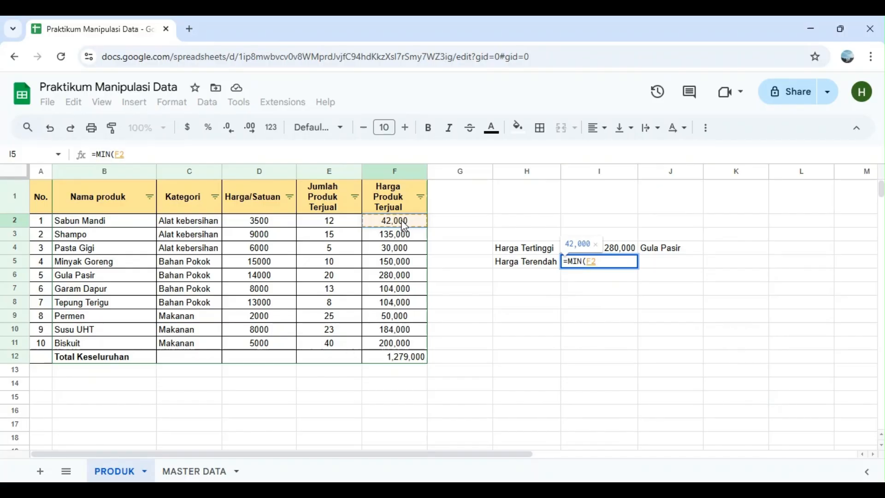
drag(404, 230, 408, 347)
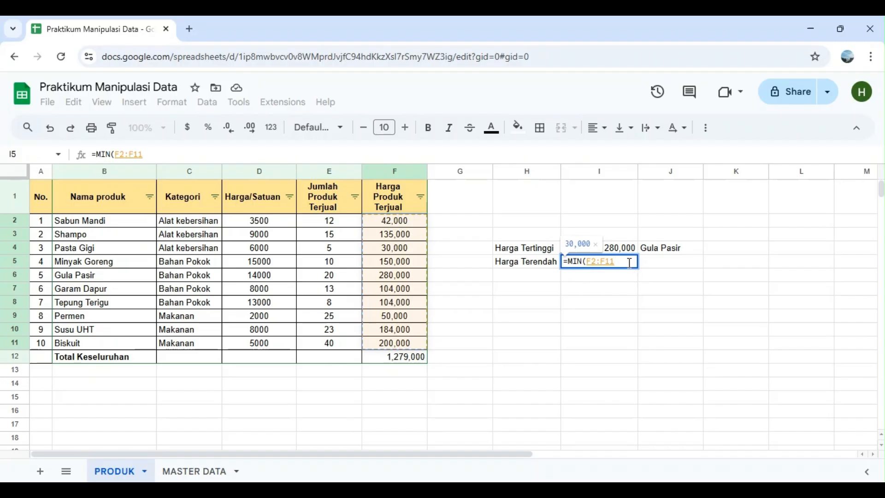
key(Return)
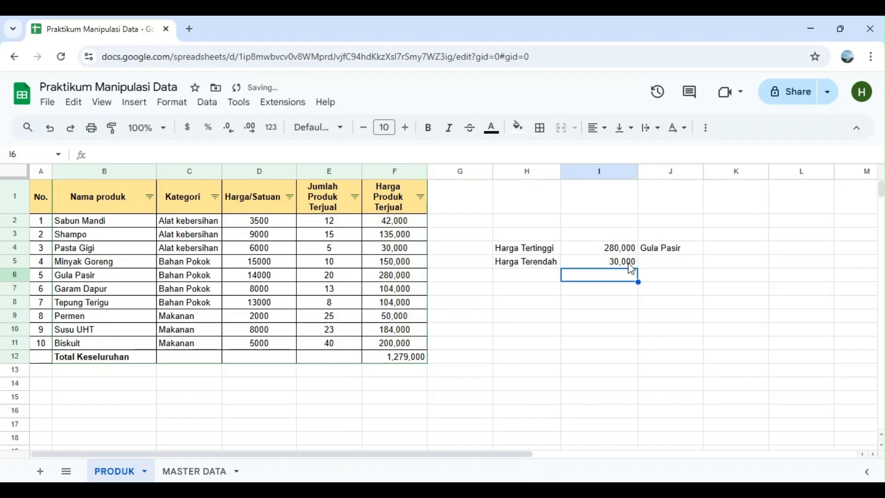
click(628, 263)
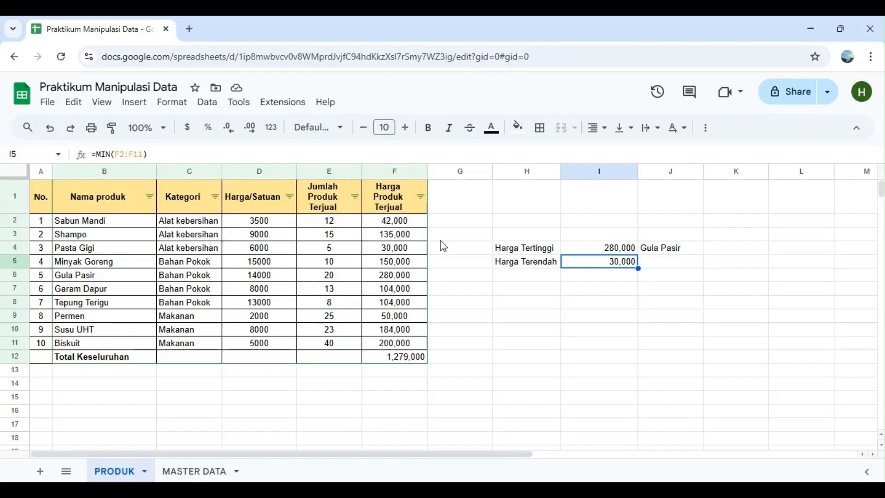
Enter the product name Pasta Gigi in J5, beside the lowest price, and narrow column I to fit its values
click(670, 268)
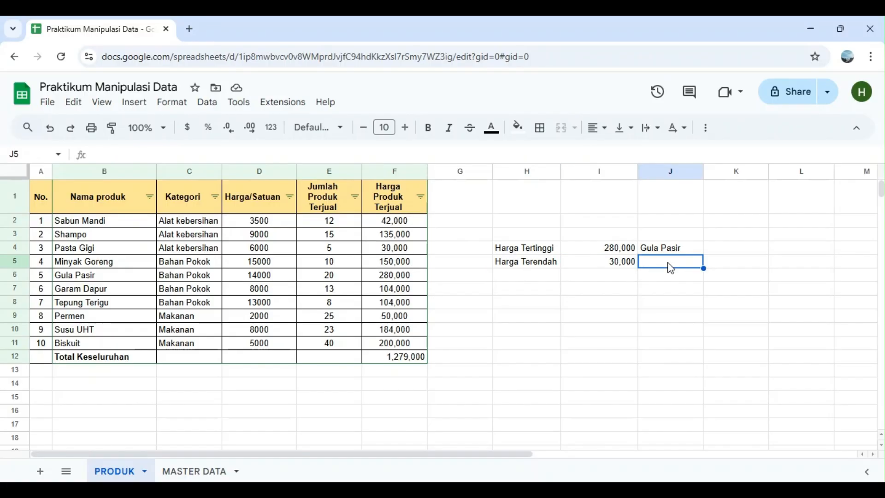
text(Pasta Gigi)
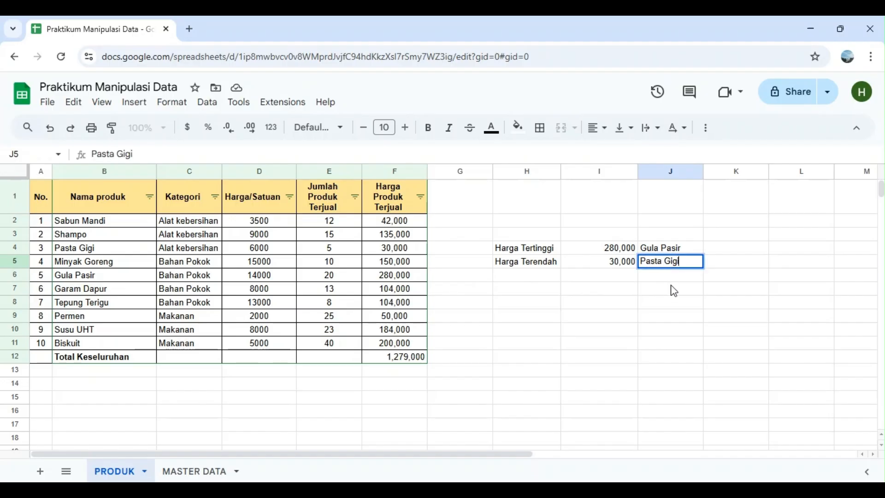
click(674, 290)
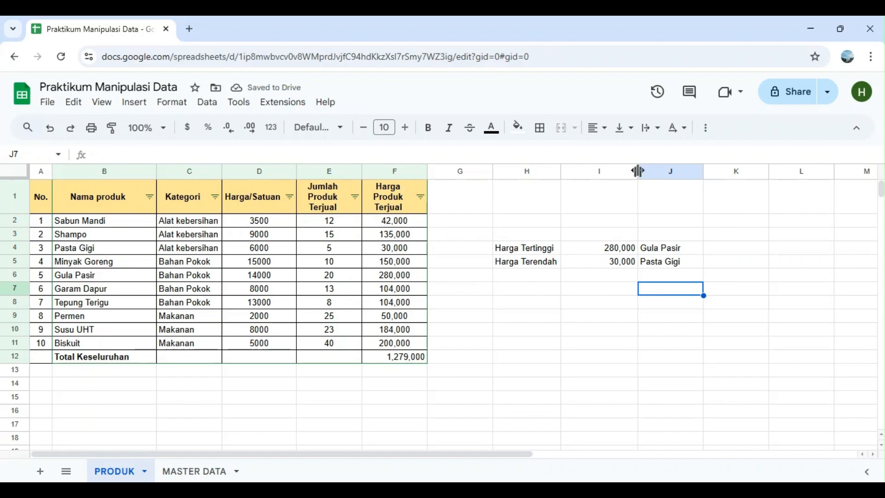
drag(636, 171, 609, 170)
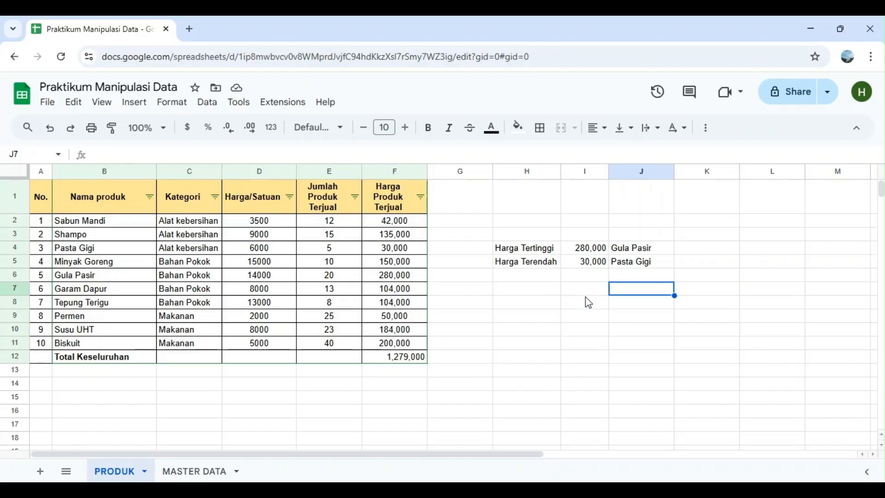
click(572, 322)
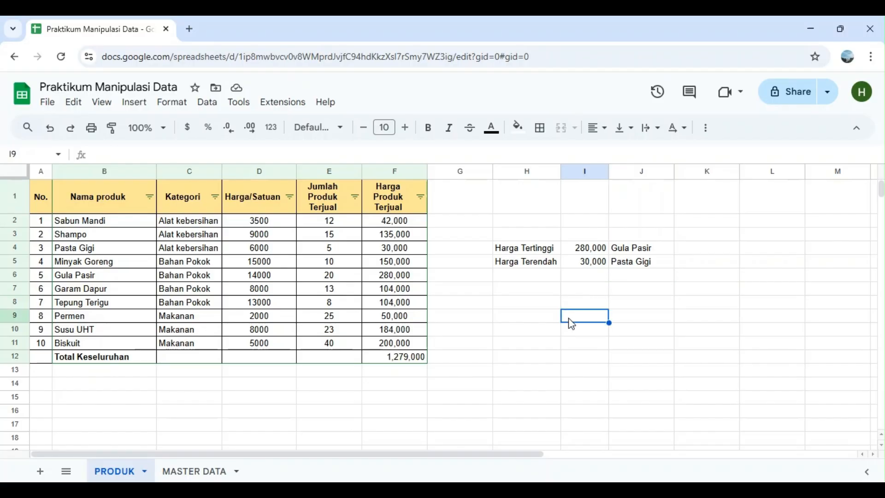
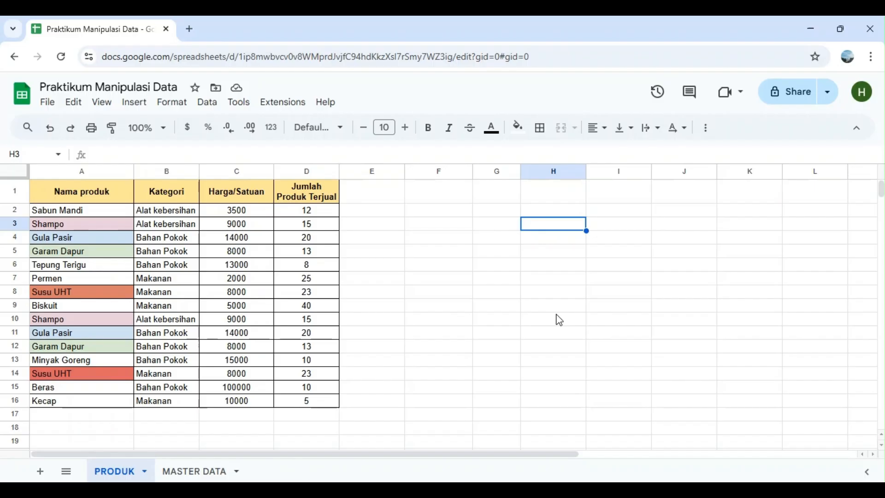
Examine the colour-matched duplicate entries for Shampo, Gula Pasir, Garam Dapur and Susu UHT in the Nama produk column
click(95, 225)
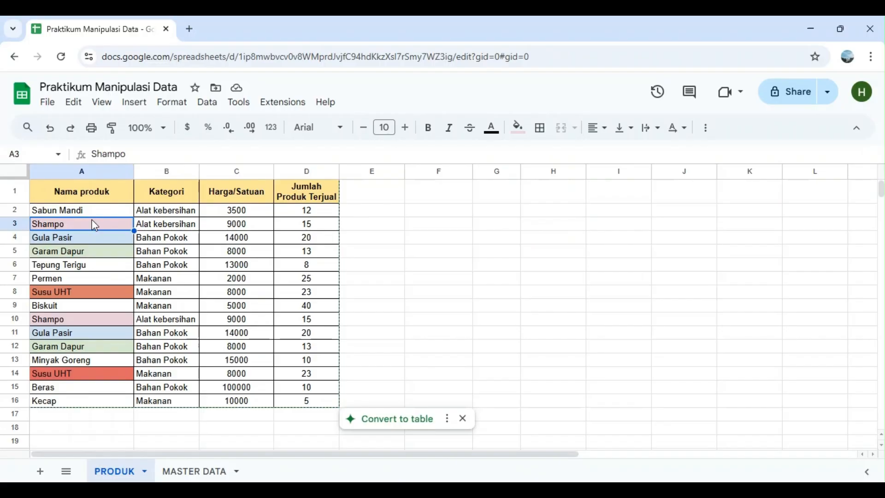
click(107, 325)
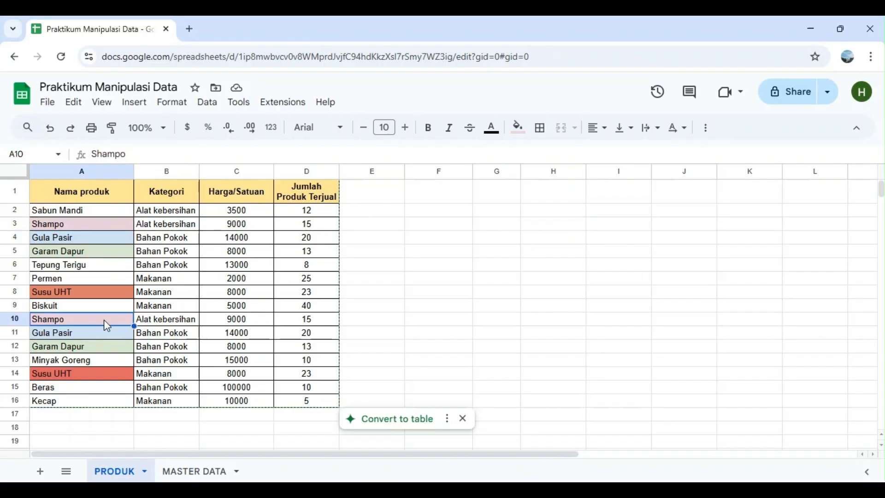
click(107, 238)
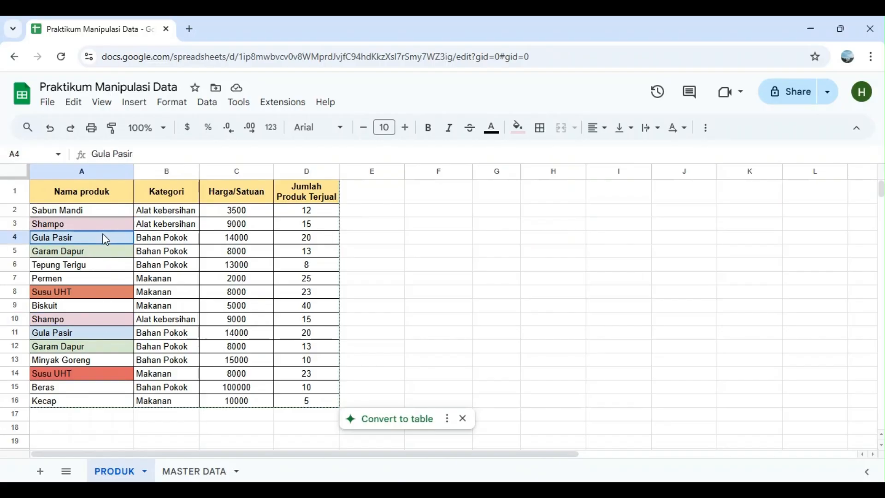
click(118, 338)
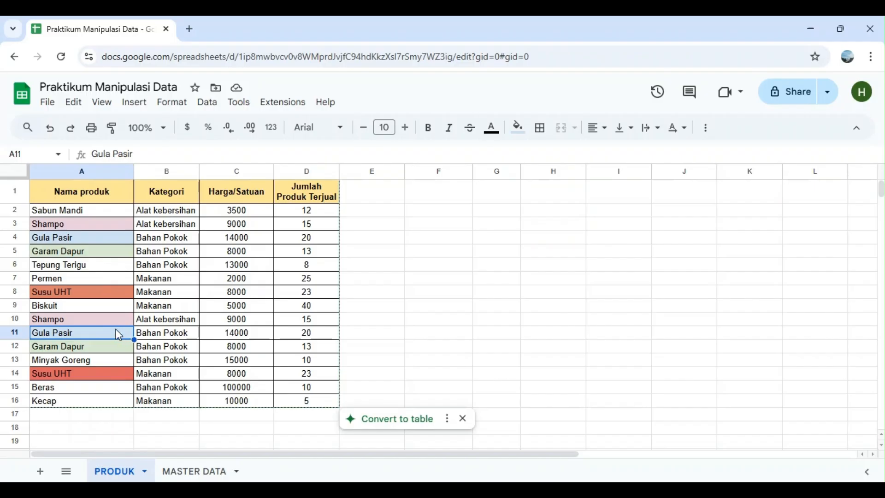
click(109, 253)
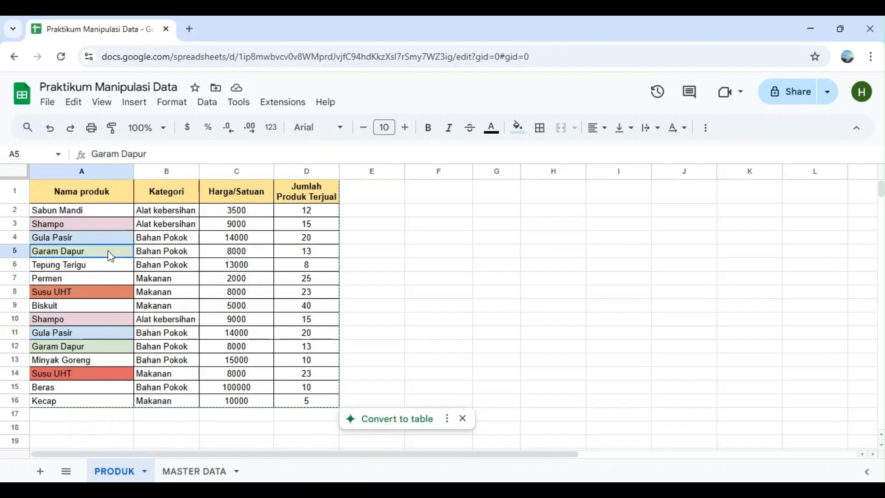
click(110, 300)
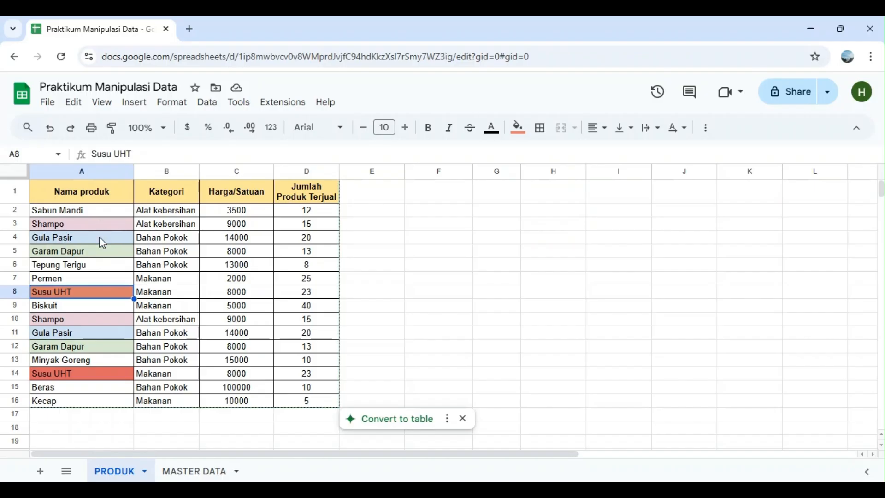
Remove duplicate rows from the product data in A2:D16, analysing all columns A to D, and dismiss the result message
click(98, 212)
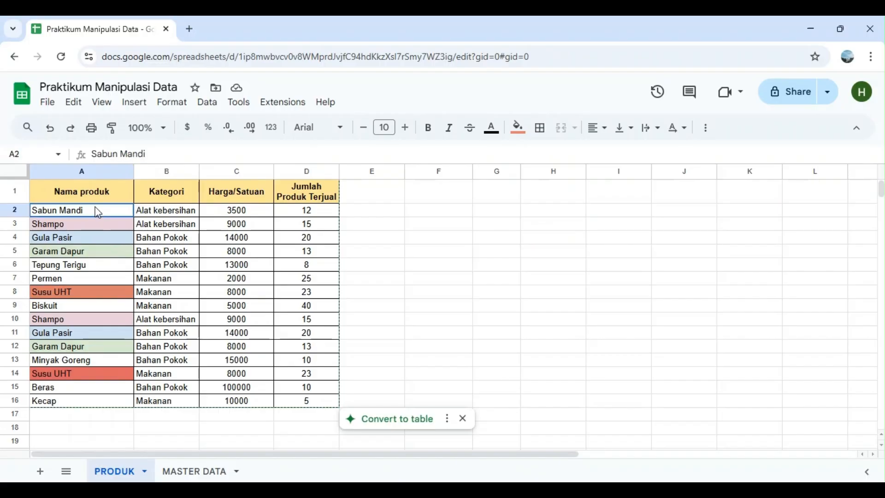
drag(98, 212, 321, 406)
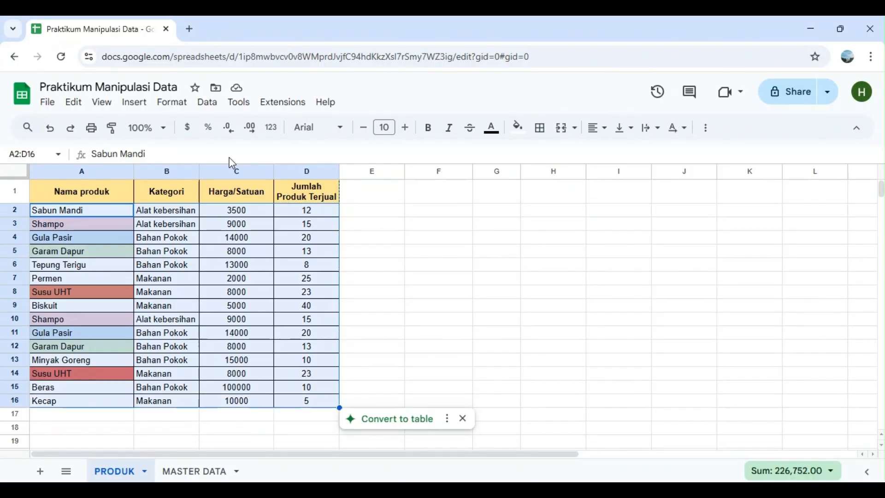
click(208, 102)
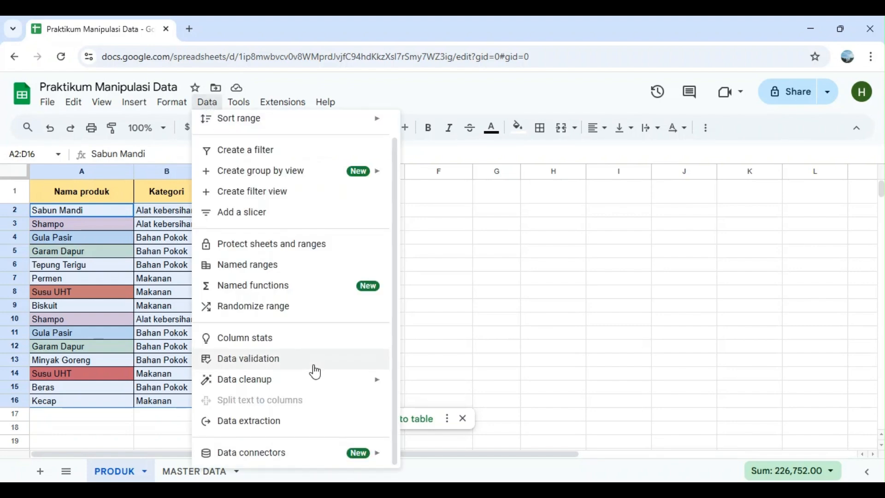
mouse_move(345, 382)
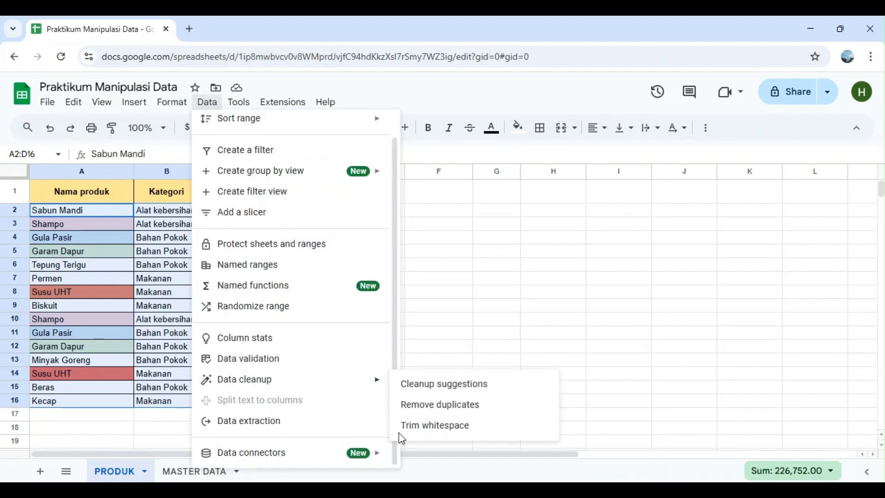
click(406, 443)
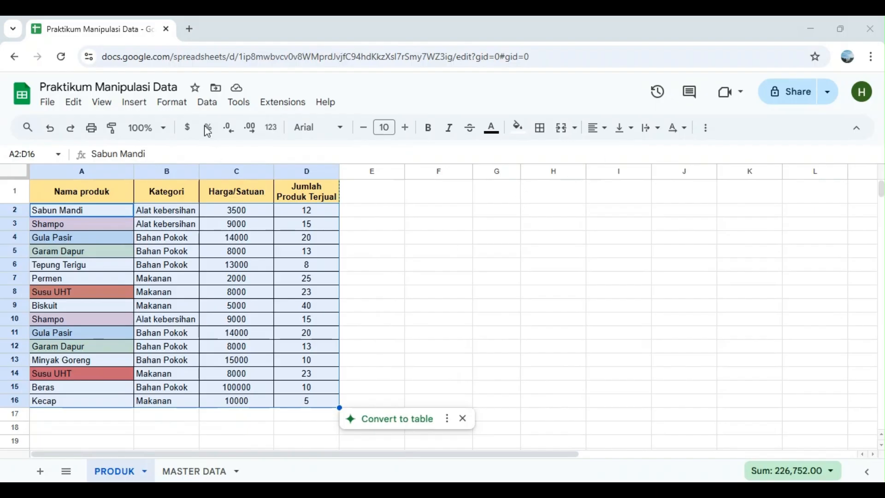
click(208, 104)
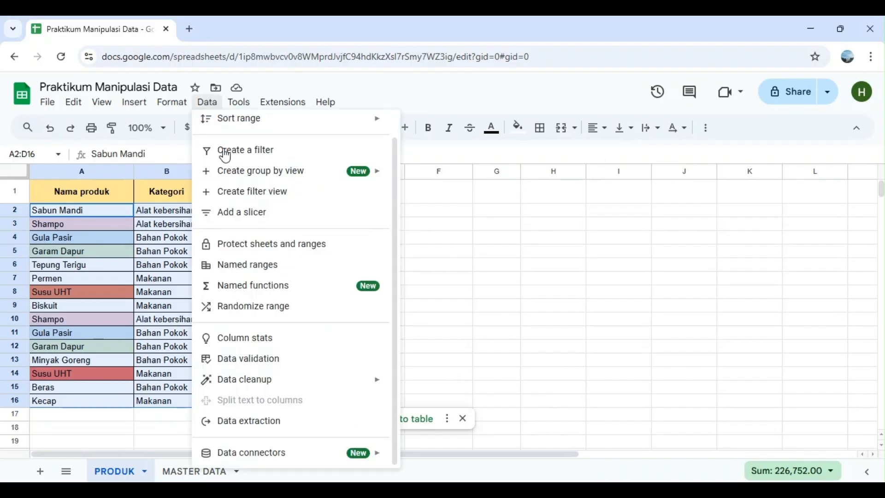
mouse_move(296, 392)
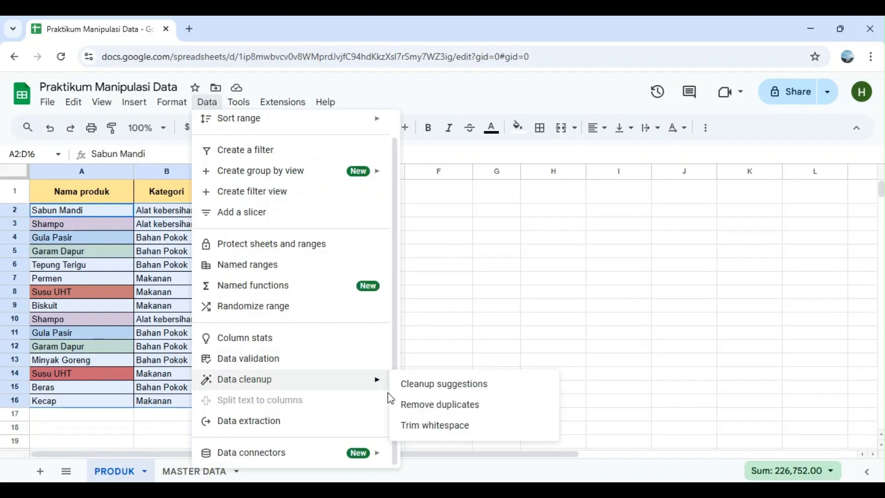
click(418, 406)
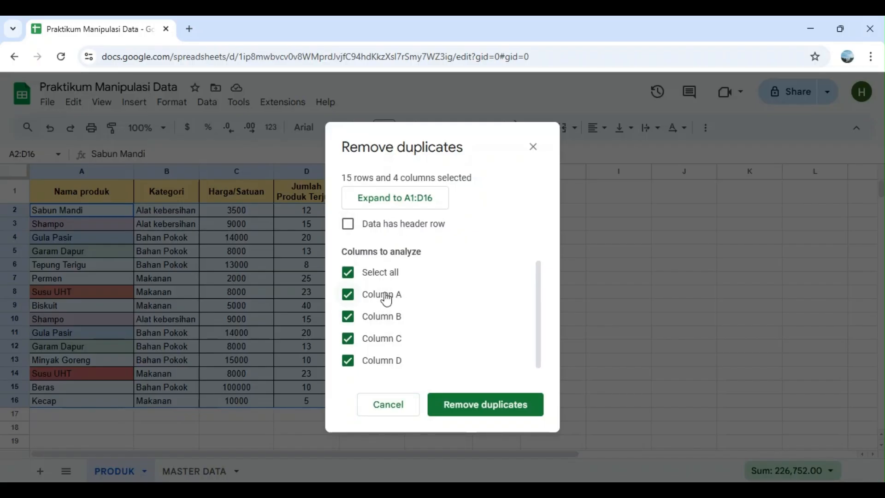
scroll(384, 297, down, 1)
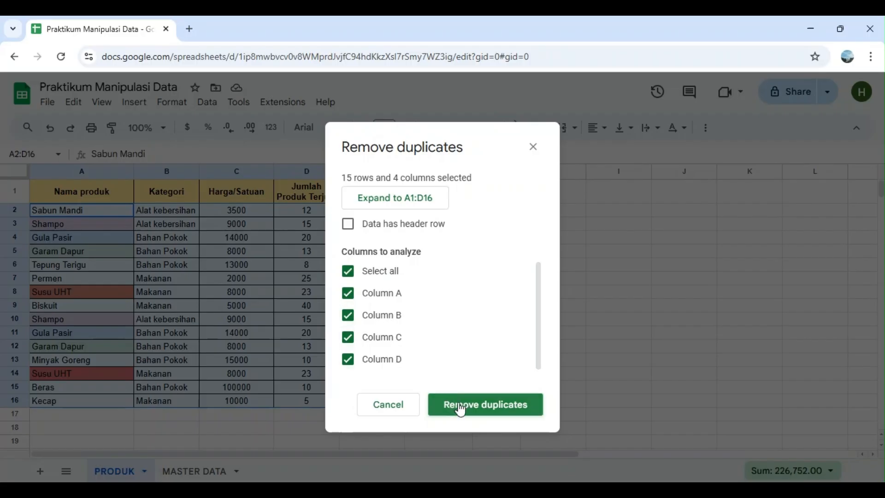
click(459, 408)
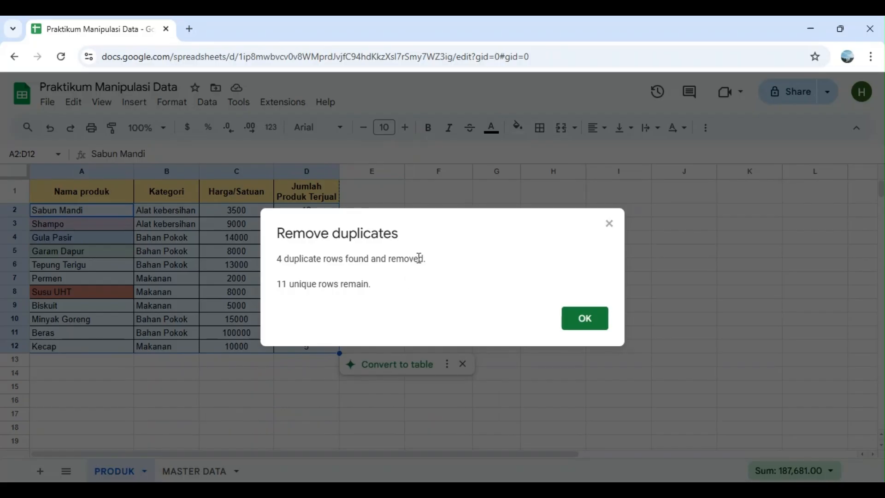
click(585, 326)
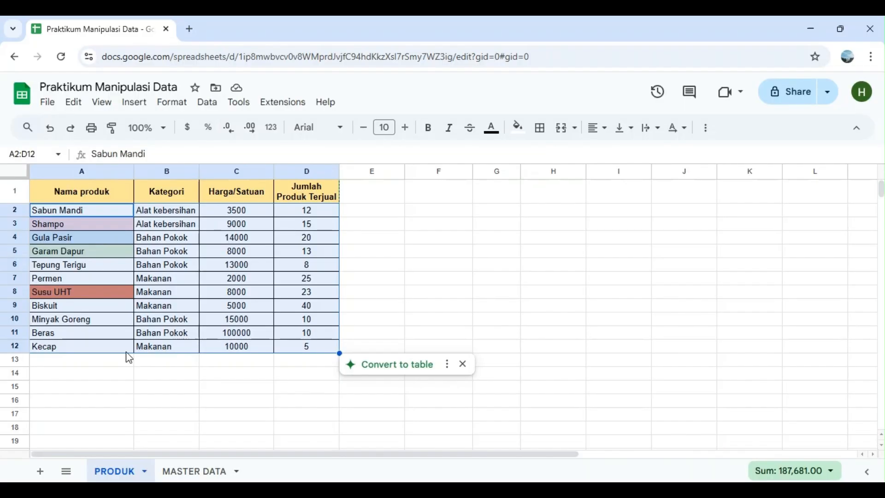
click(106, 381)
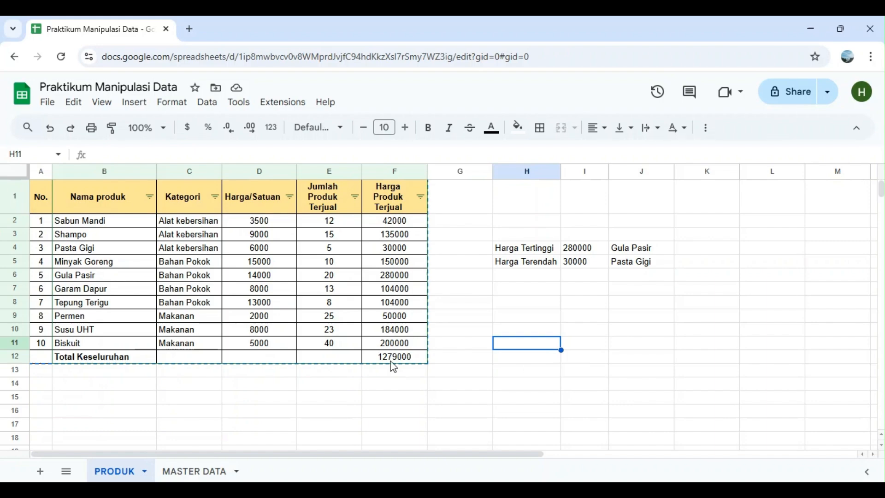
Try to insert a period into Sabun Mandi's Harga/Satuan value in D2, and undo the edit
click(284, 224)
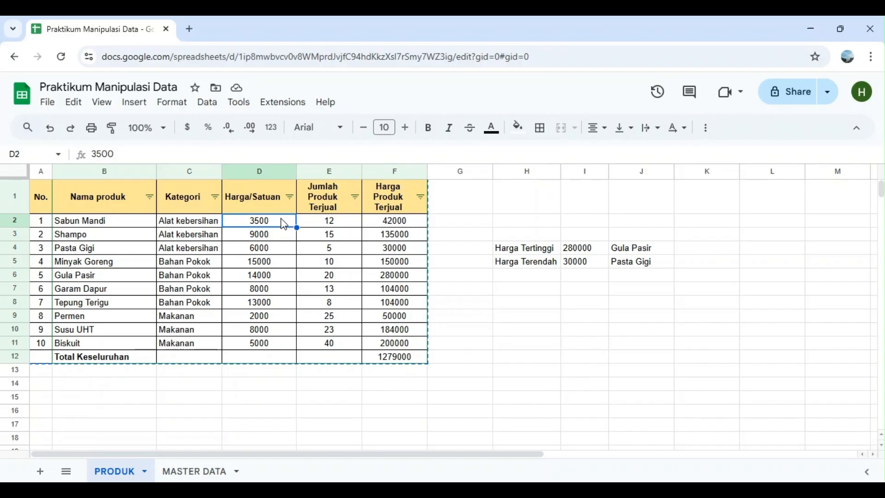
double_click(256, 221)
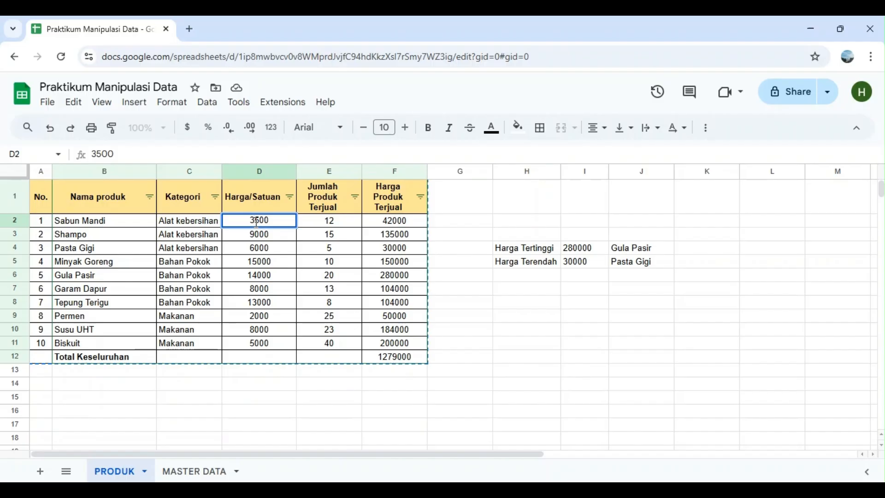
text(.)
key(ctrl+z)
Apply the Accounting number format to the whole Harga/Satuan column
click(280, 170)
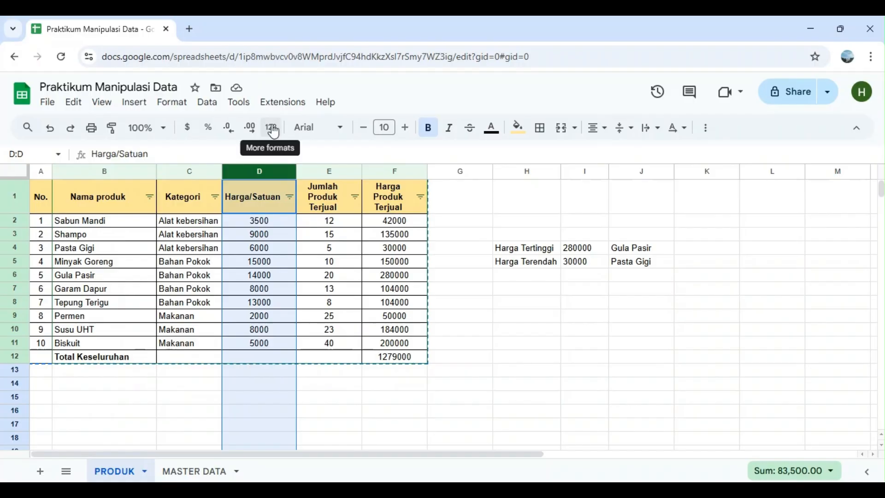
click(175, 103)
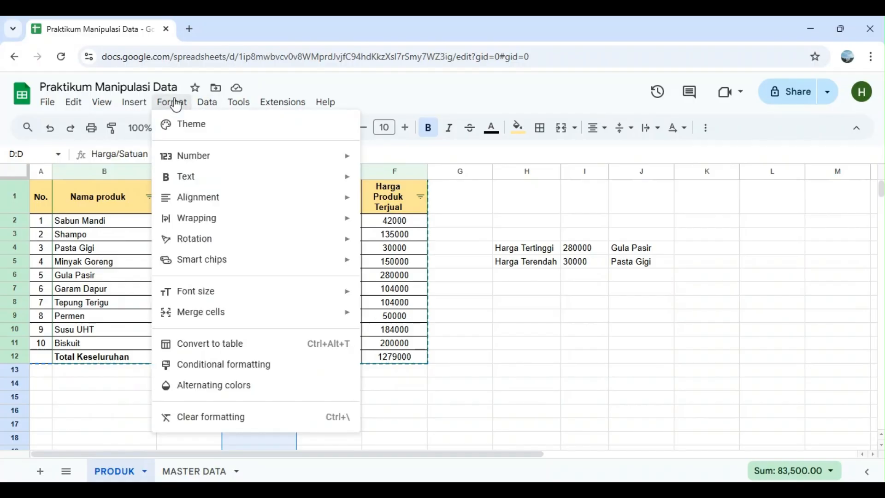
mouse_move(224, 162)
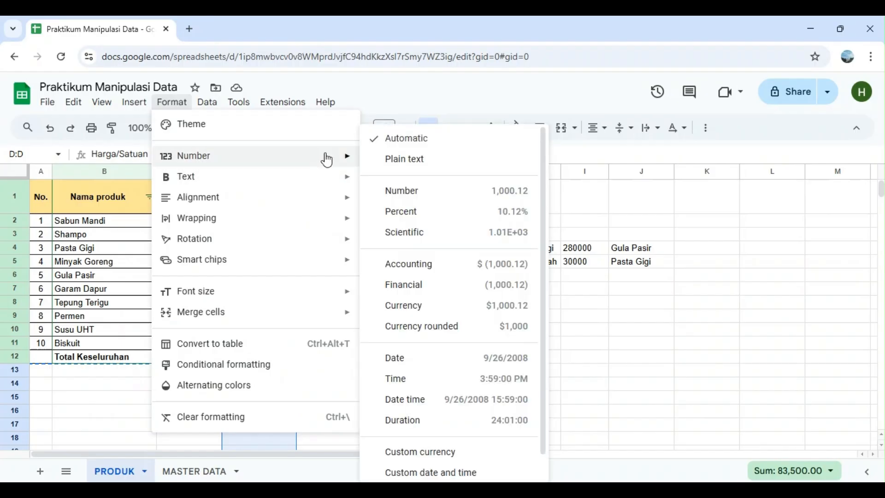
click(448, 270)
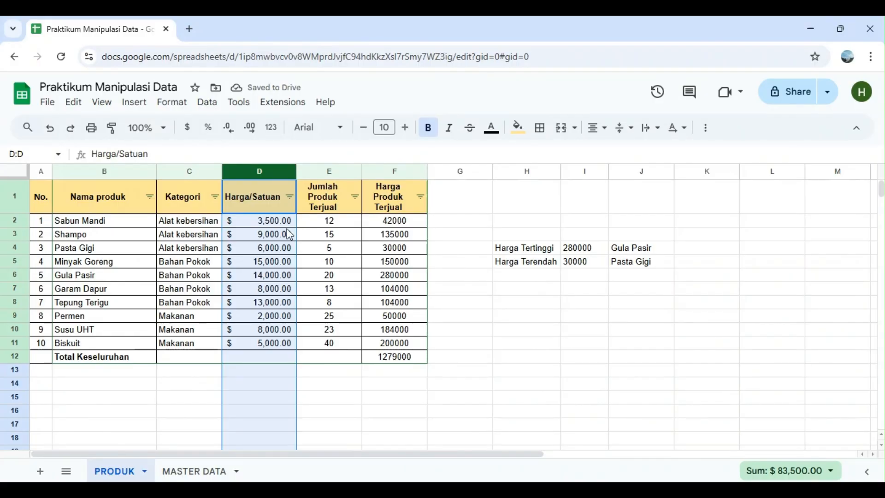
click(378, 389)
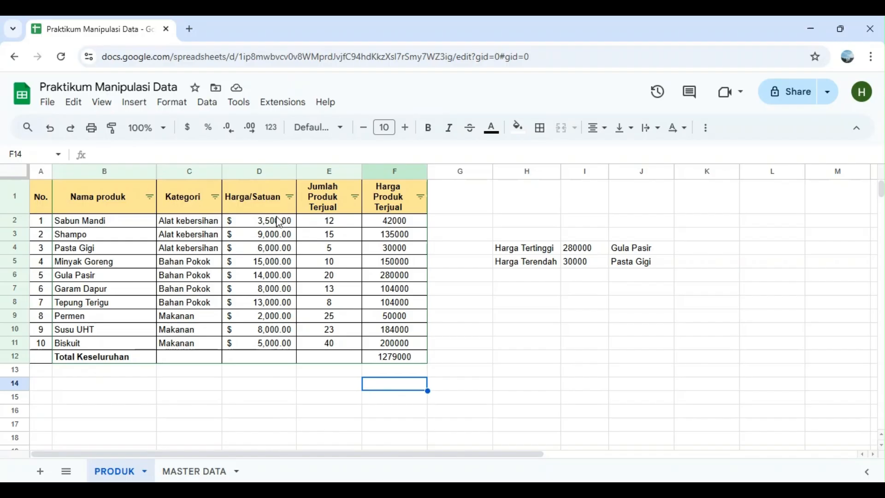
Change the whole Harga/Satuan column to the Financial number format, without a currency symbol
click(279, 222)
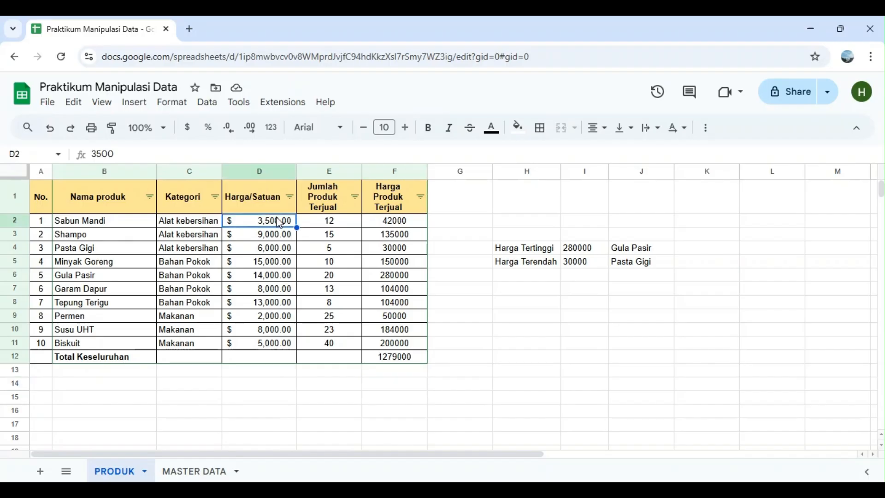
shift+click(279, 276)
click(278, 172)
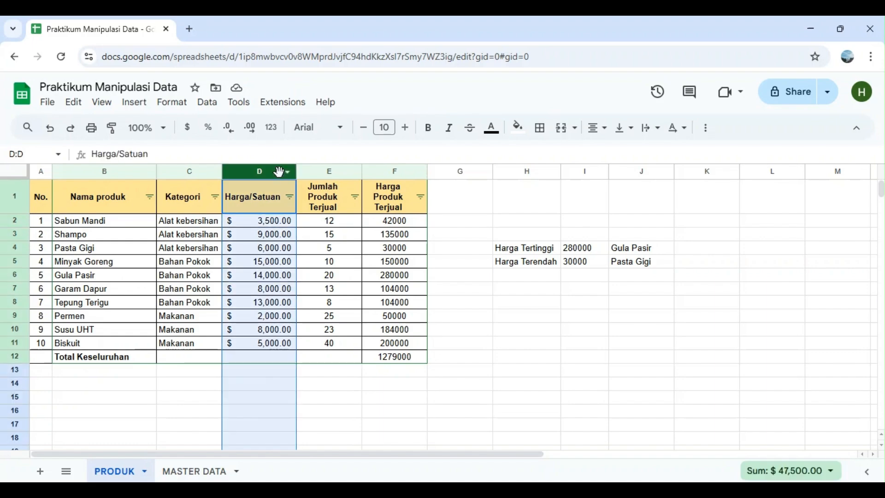
click(173, 107)
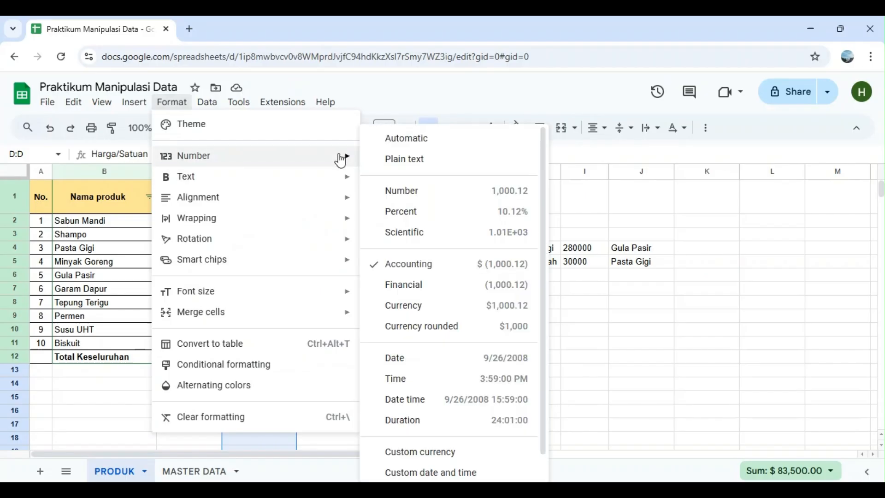
click(421, 286)
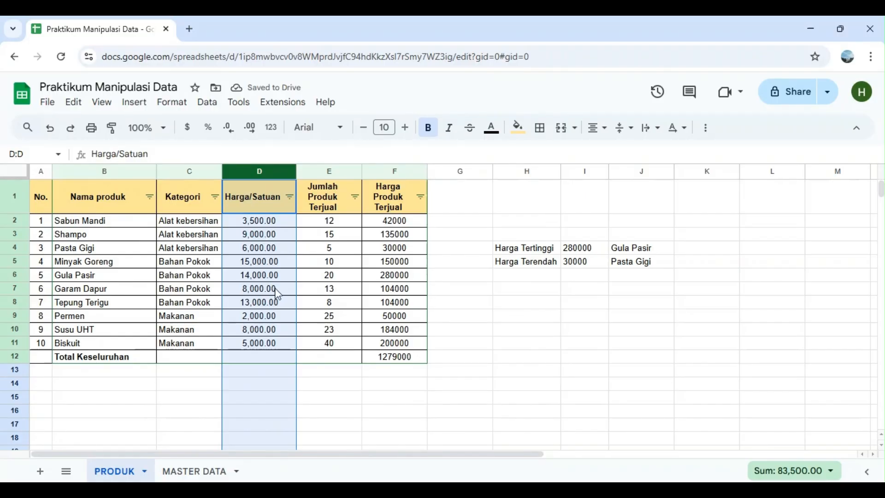
click(275, 224)
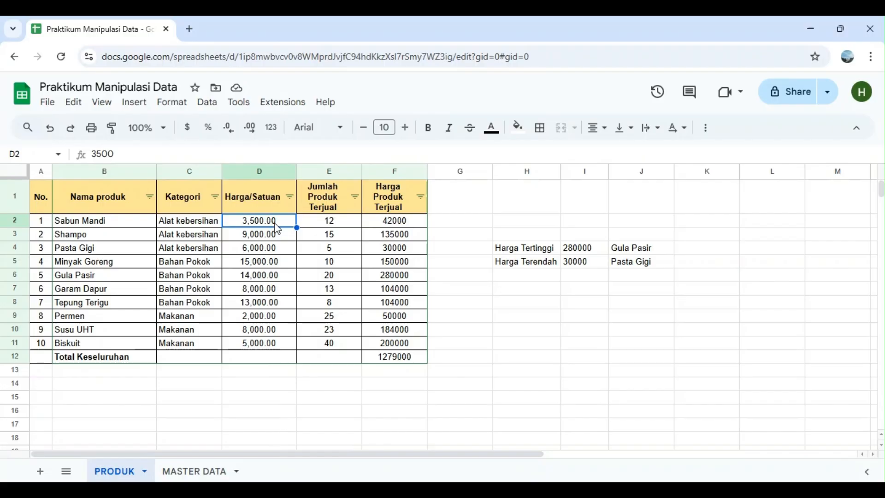
Reduce the Harga/Satuan column to zero decimal places
click(272, 169)
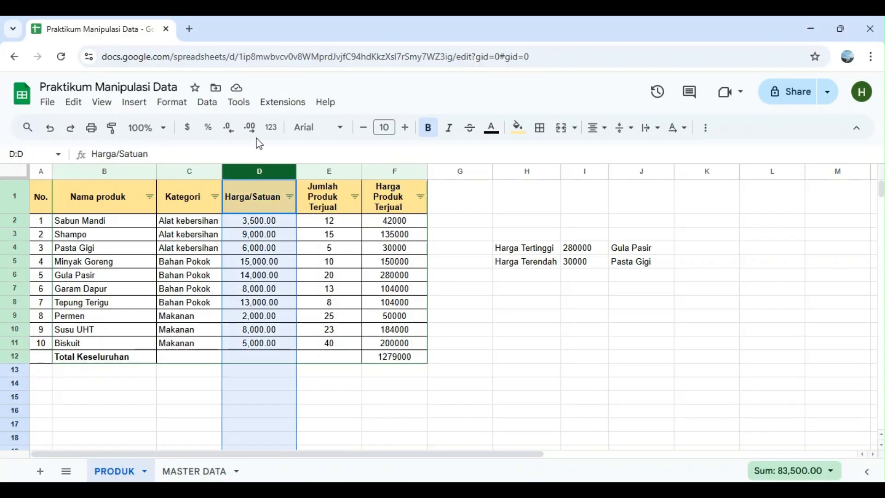
click(228, 131)
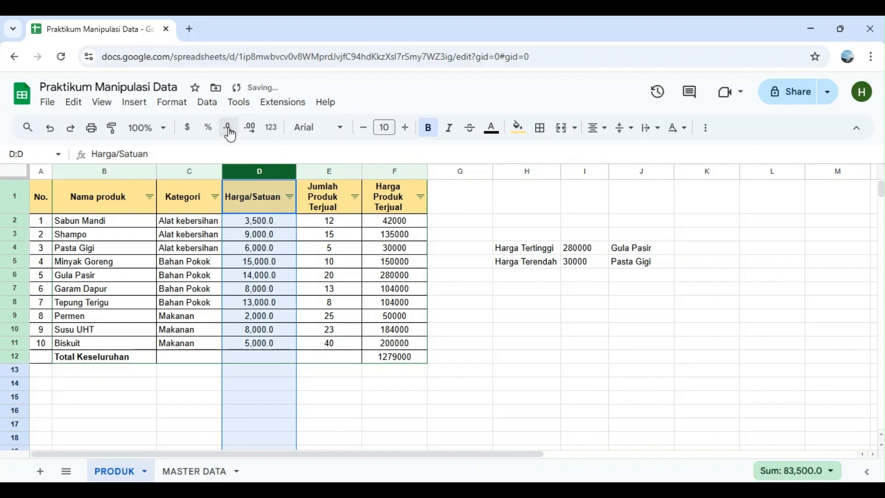
click(229, 131)
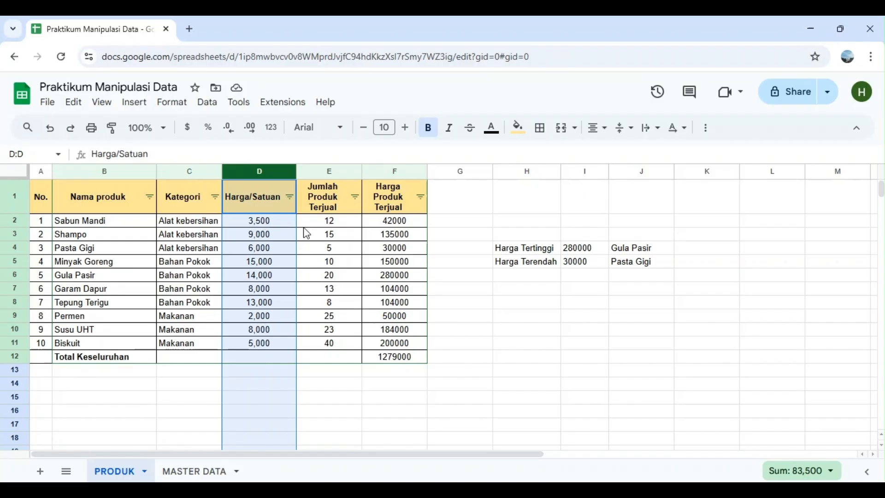
click(465, 303)
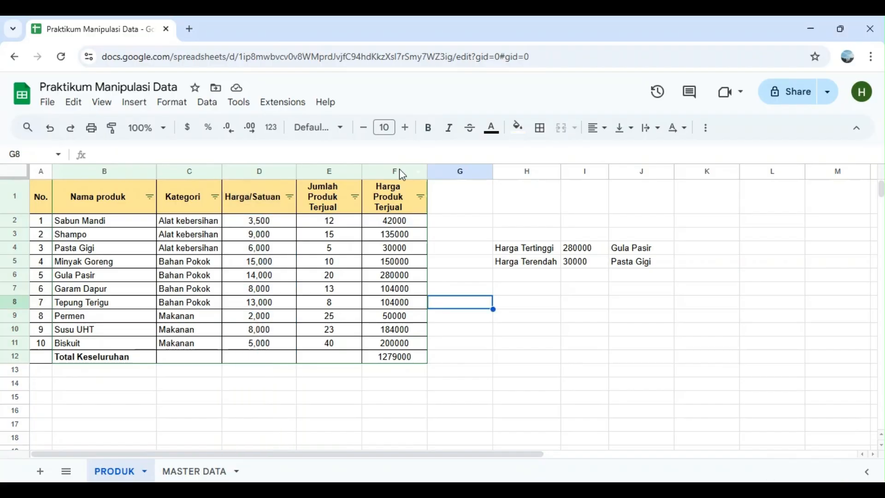
Apply the Financial number format to the whole Harga Produk Terjual column
click(401, 172)
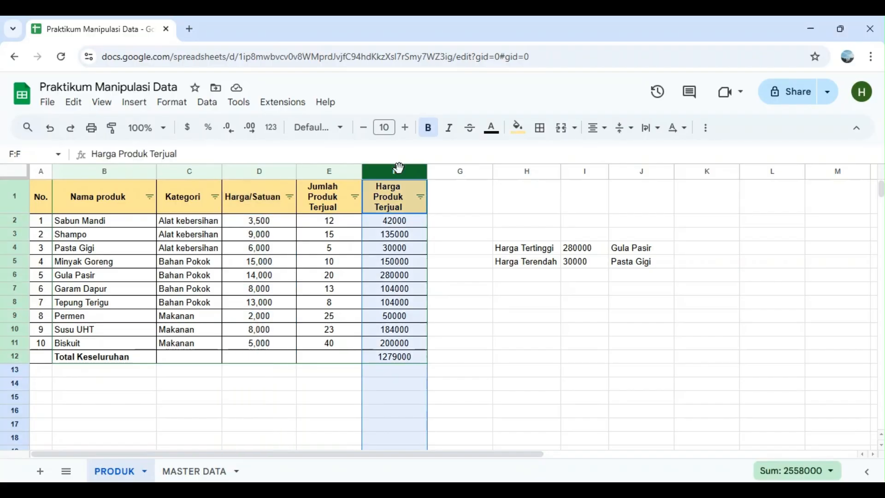
click(173, 103)
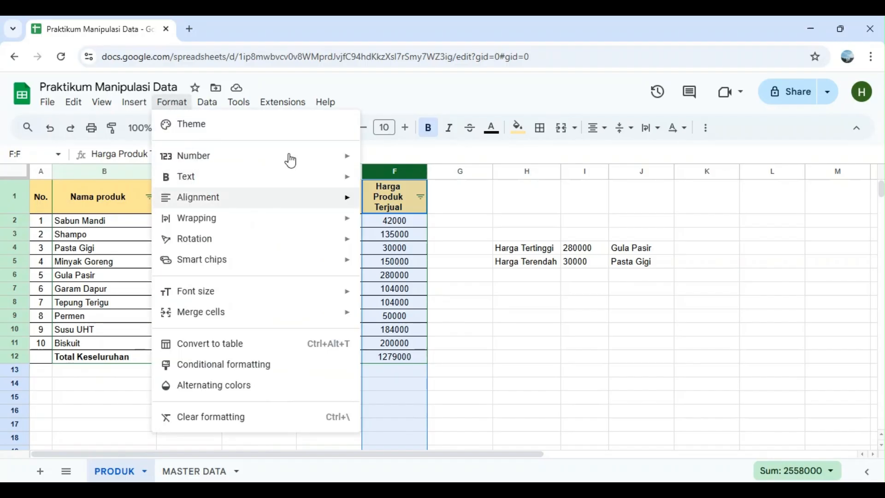
mouse_move(292, 159)
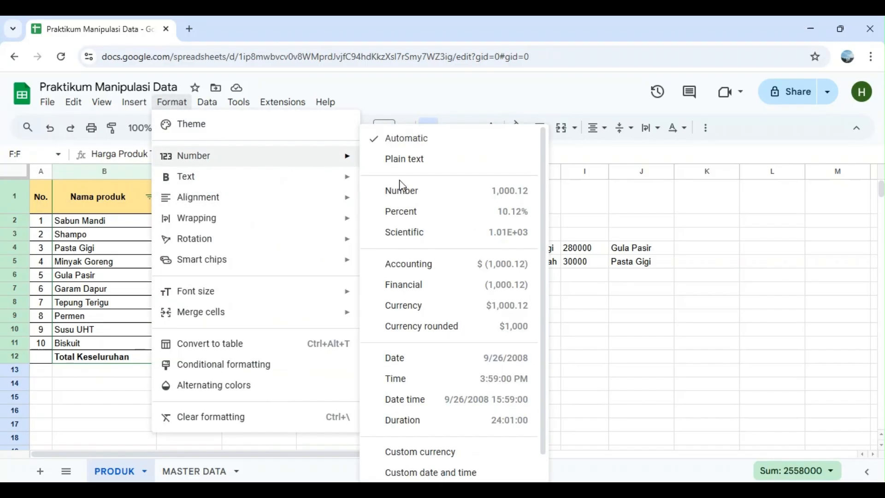
click(442, 286)
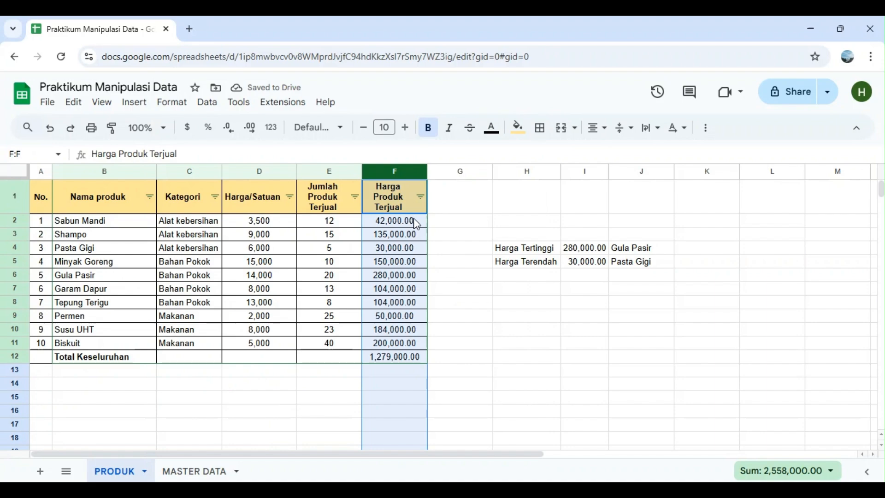
Reduce the Harga Produk Terjual column to zero decimal places and deselect the column
click(253, 131)
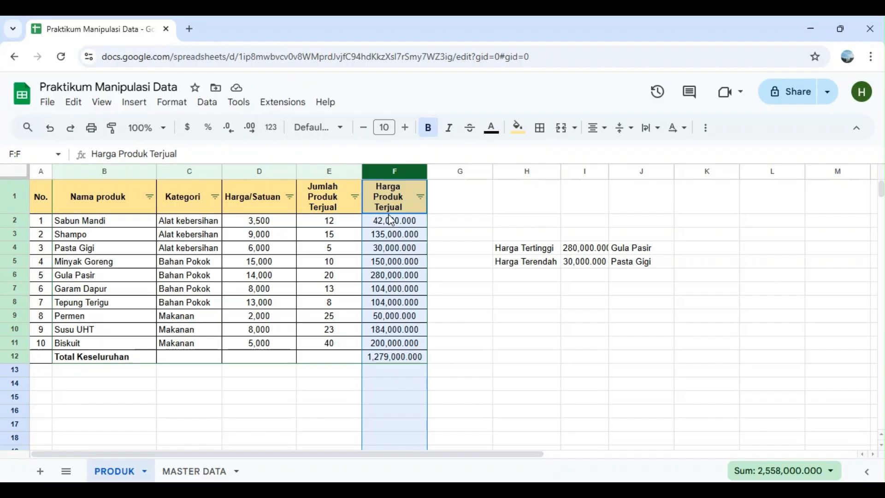
click(228, 127)
click(232, 133)
click(232, 133)
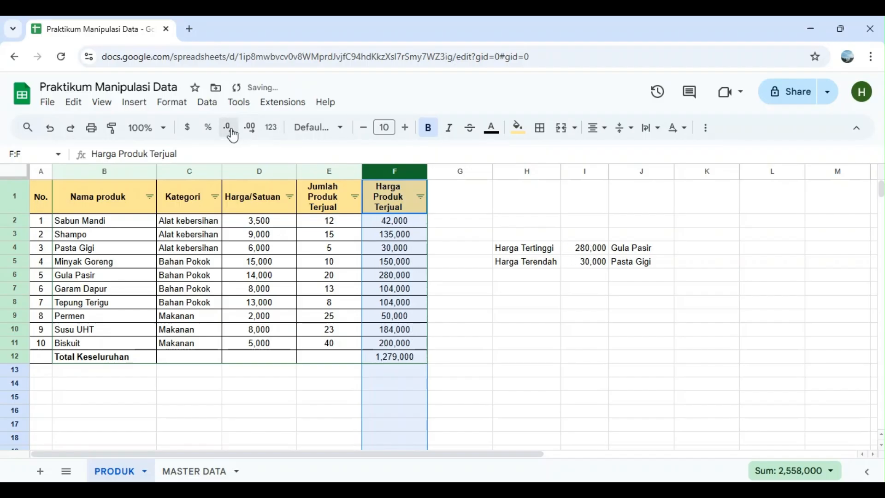
click(509, 344)
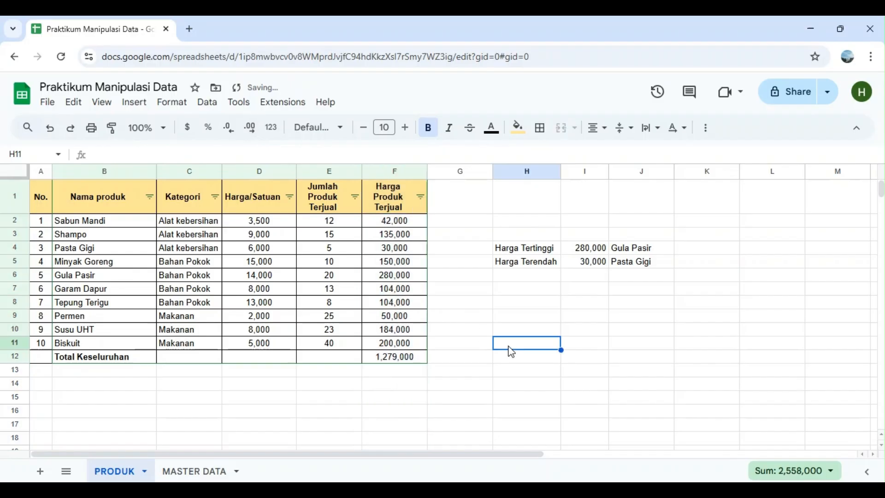